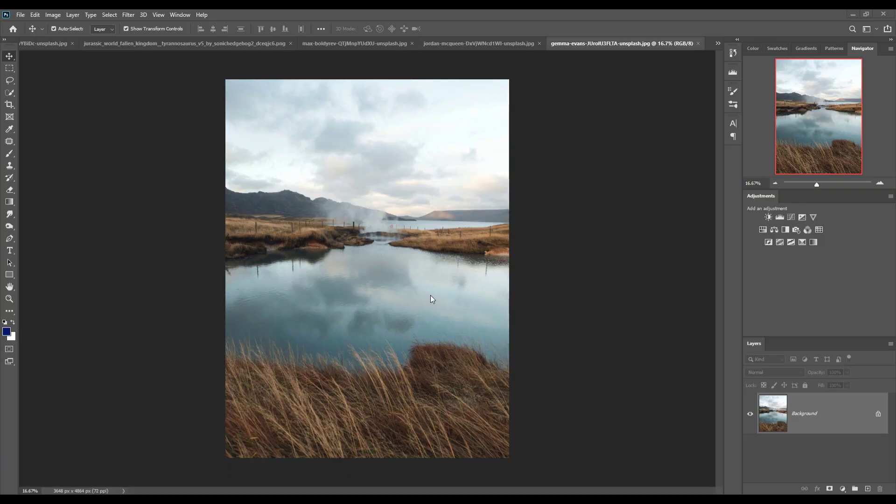
# Create a new blank 3840 × 2160 px document (Untitled-1) from the Custom recent preset
pyautogui.click(23, 14)
pyautogui.click(33, 25)
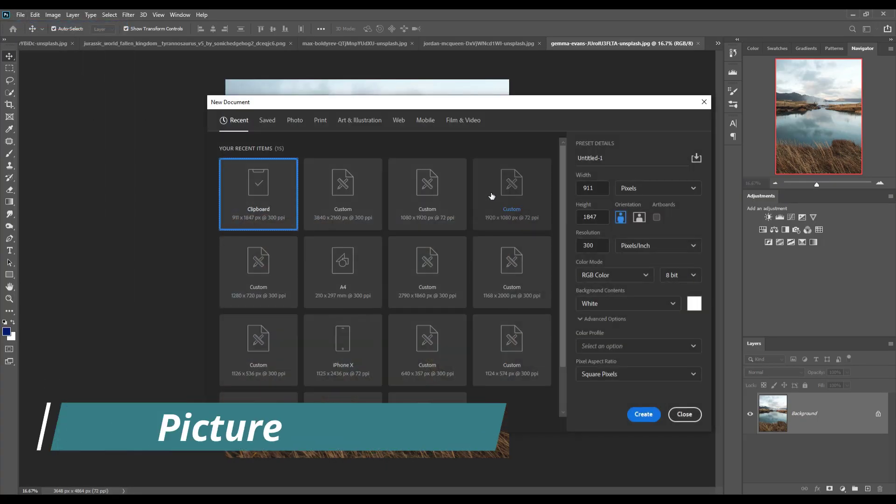
pyautogui.click(354, 187)
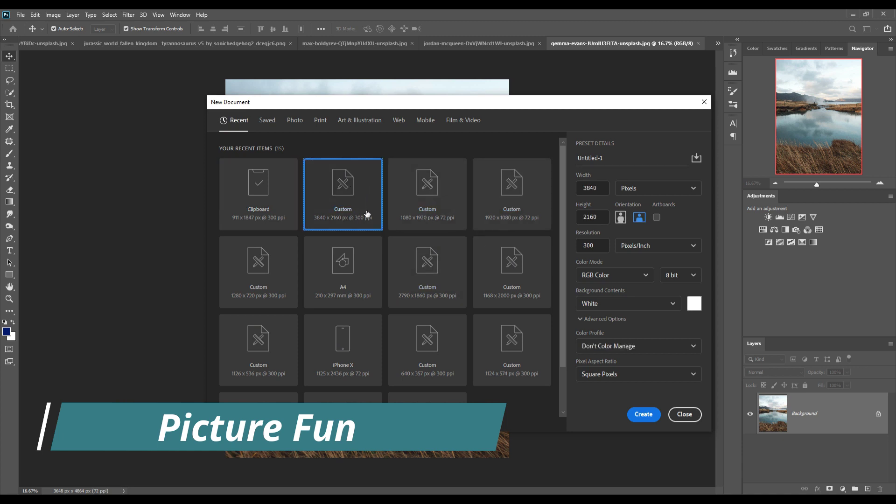
pyautogui.click(643, 414)
pyautogui.click(551, 44)
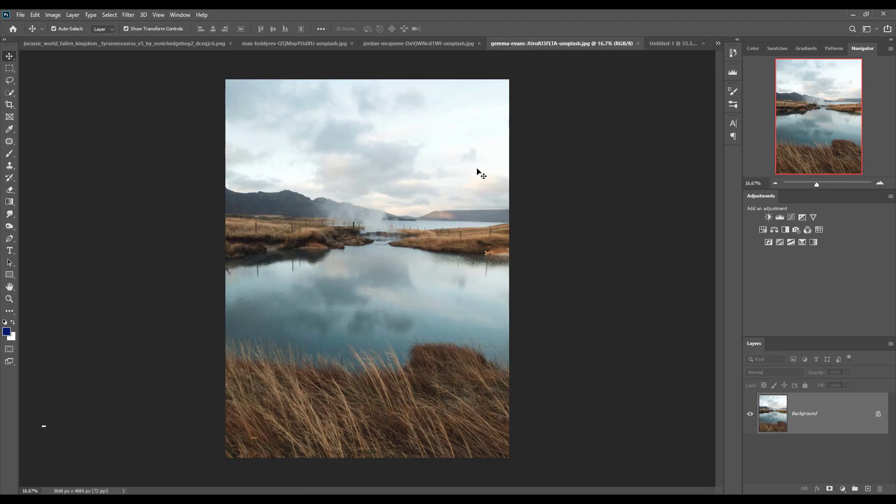
# Drag the lake photo into Untitled-1 as Layer 1 and zoom out
pyautogui.moveTo(564, 44); pyautogui.dragTo(565, 91)
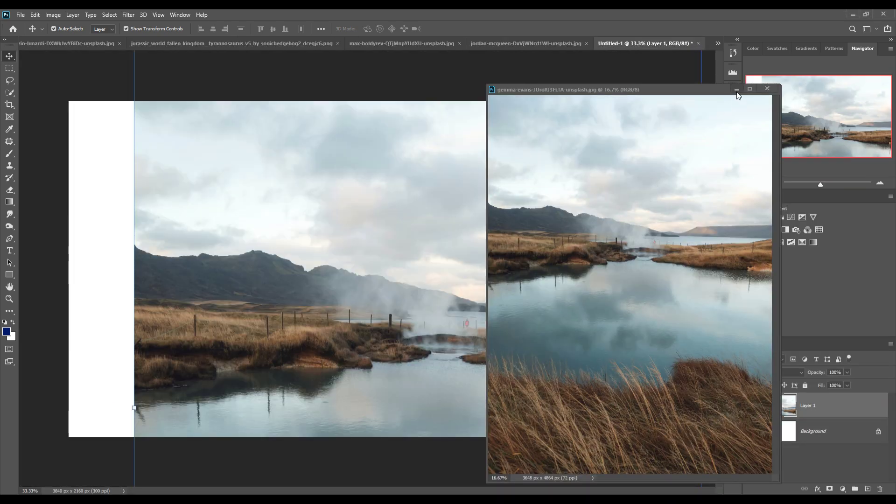
pyautogui.click(737, 89)
pyautogui.moveTo(472, 252); pyautogui.dragTo(420, 286)
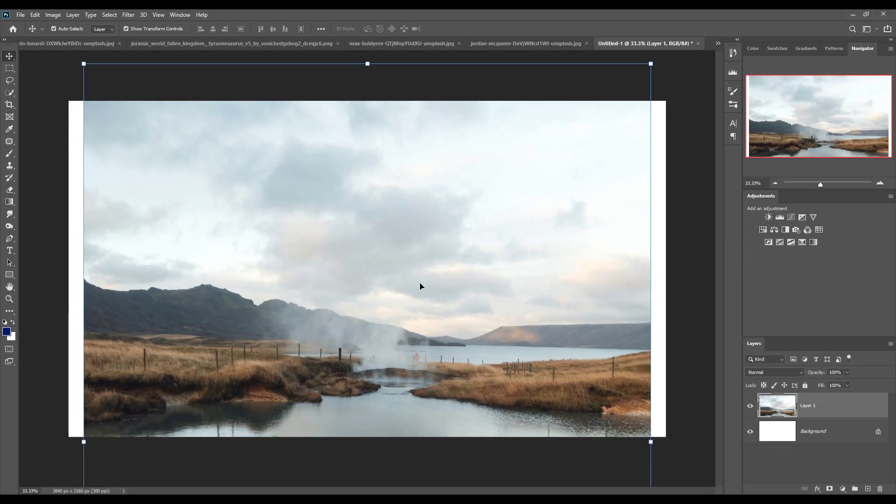
pyautogui.hotkey('ctrl', '-')
pyautogui.hotkey('ctrl', '-')
pyautogui.hotkey('ctrl', '-')
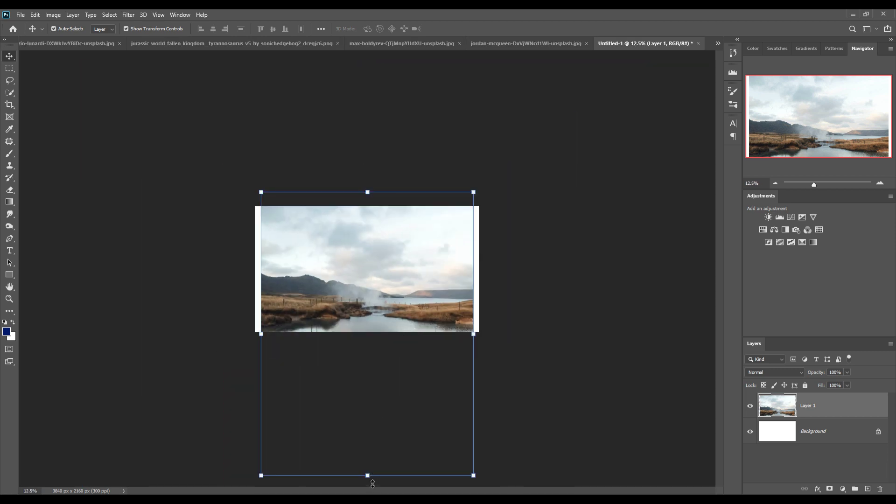
# Free Transform the lake layer to span the full canvas width
pyautogui.moveTo(373, 483); pyautogui.dragTo(370, 417)
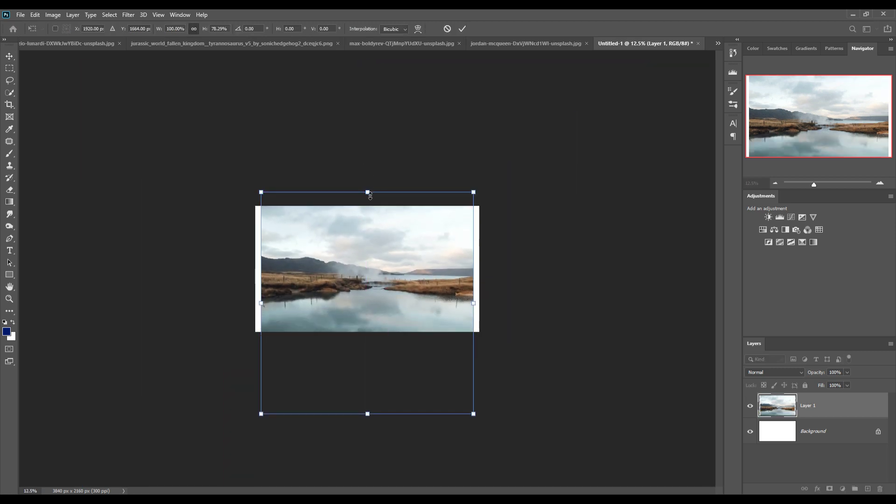
pyautogui.moveTo(370, 193); pyautogui.dragTo(368, 223)
pyautogui.moveTo(264, 323); pyautogui.dragTo(259, 322)
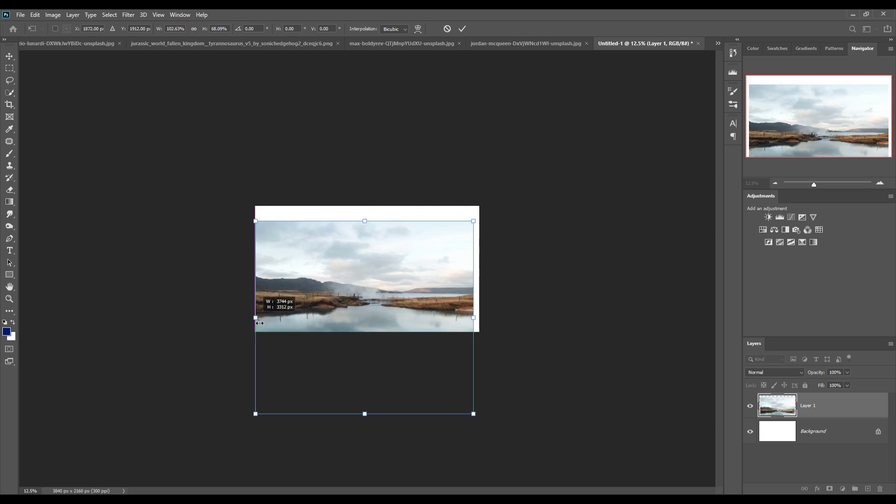
pyautogui.moveTo(484, 321); pyautogui.dragTo(488, 321)
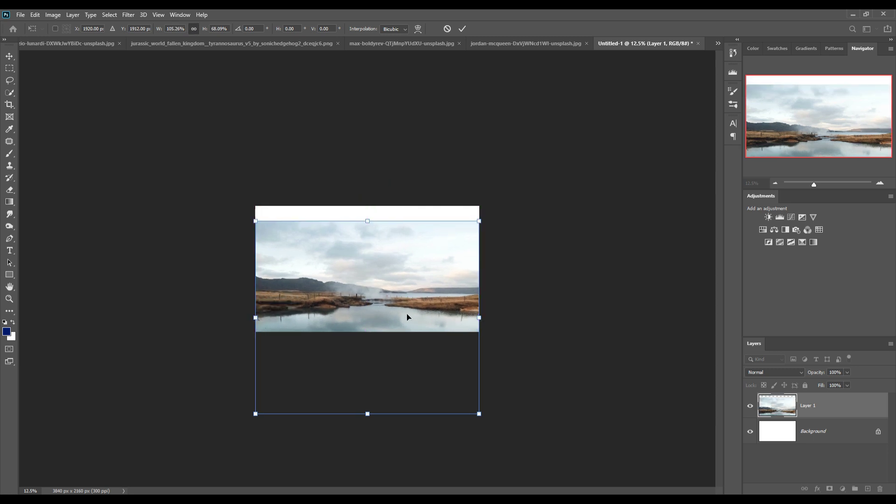
pyautogui.click(462, 28)
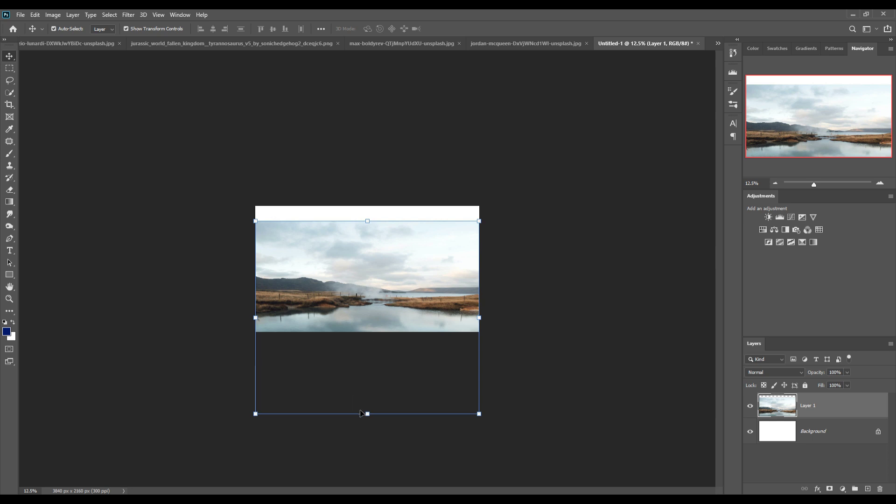
# Refine the lake layer's height and vertical position, then apply the transform
pyautogui.moveTo(372, 419); pyautogui.dragTo(371, 386)
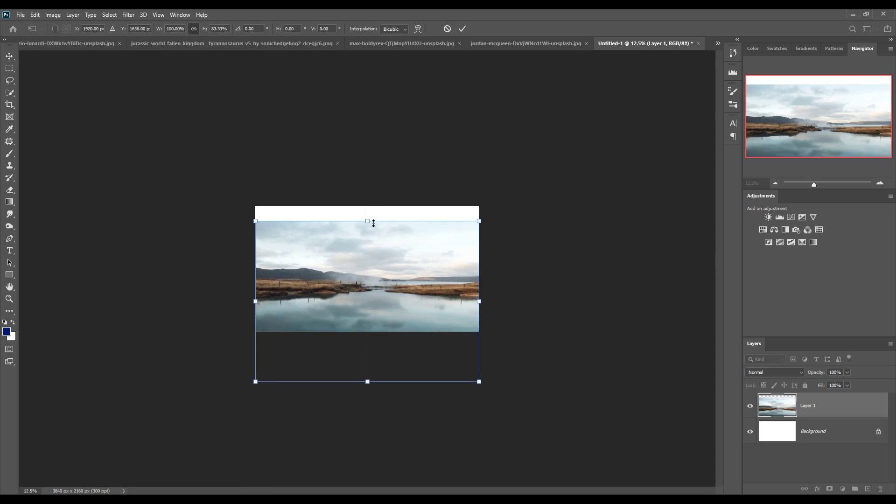
pyautogui.moveTo(372, 222); pyautogui.dragTo(372, 230)
pyautogui.moveTo(370, 273); pyautogui.dragTo(369, 278)
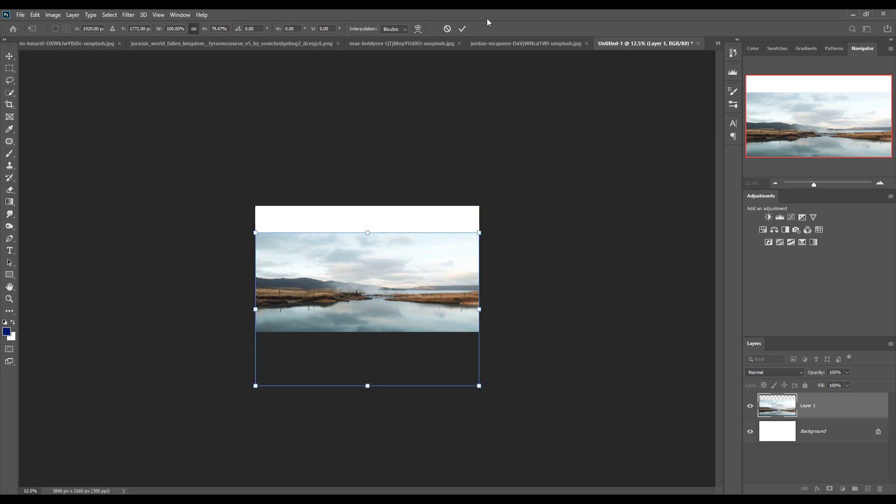
pyautogui.click(464, 27)
pyautogui.click(490, 46)
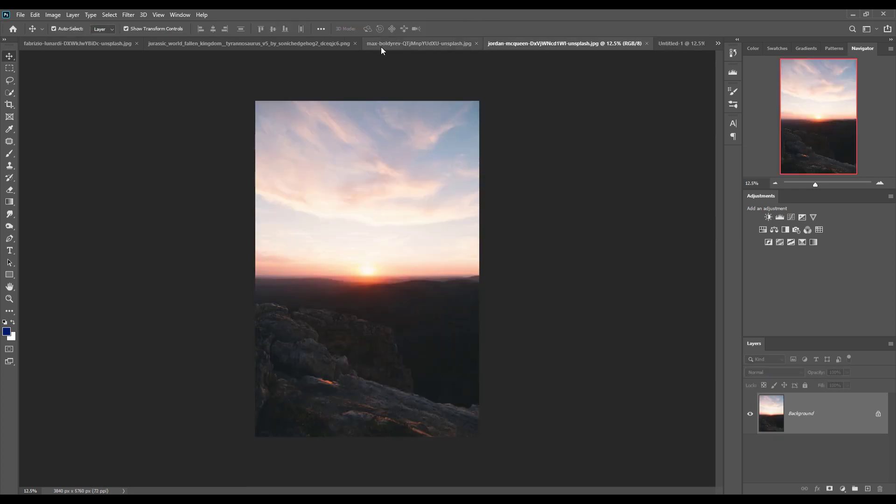
# Select the sea rock with Select > Subject and drag it into Untitled-1 as Layer 2
pyautogui.click(395, 44)
pyautogui.click(109, 14)
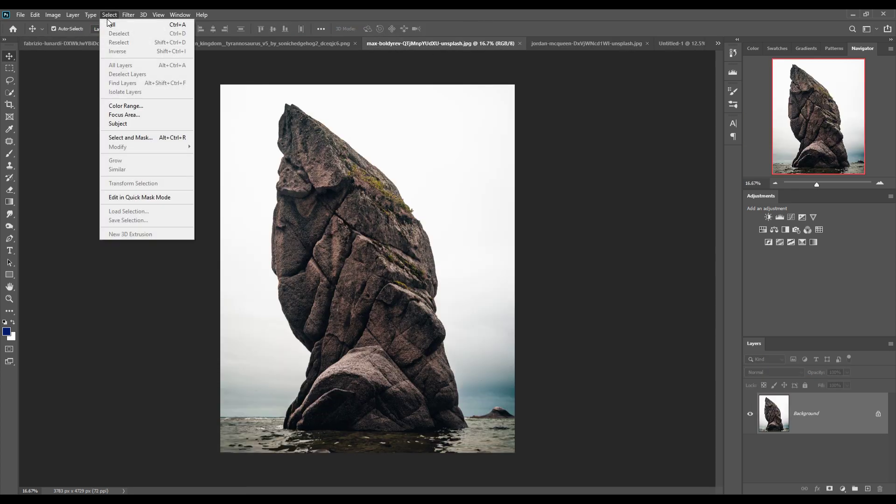
pyautogui.click(132, 125)
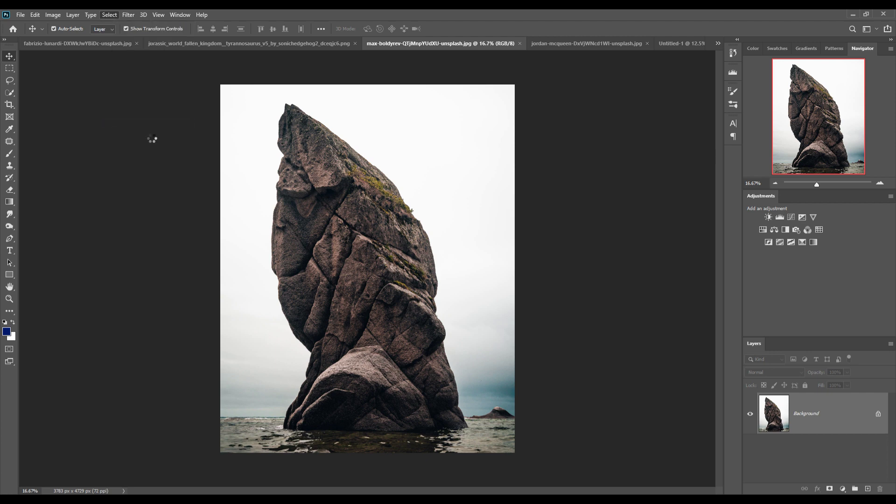
pyautogui.moveTo(394, 46); pyautogui.dragTo(413, 75)
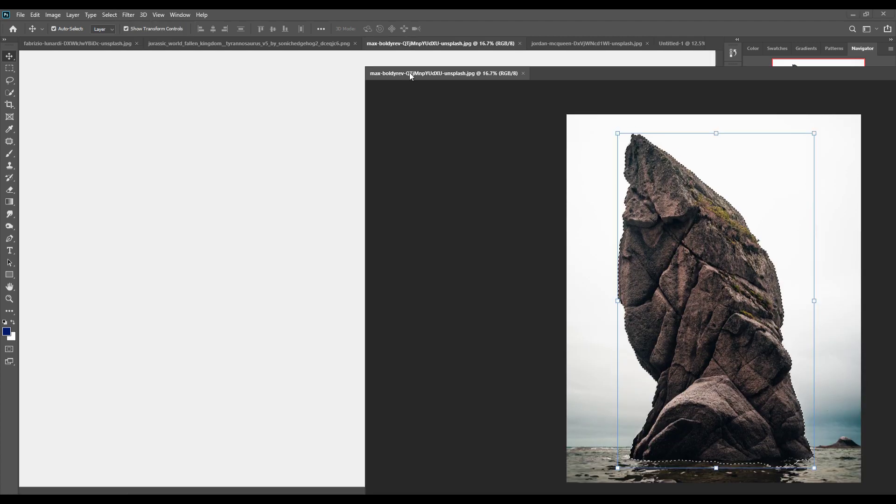
pyautogui.click(691, 43)
pyautogui.moveTo(528, 205); pyautogui.dragTo(317, 250)
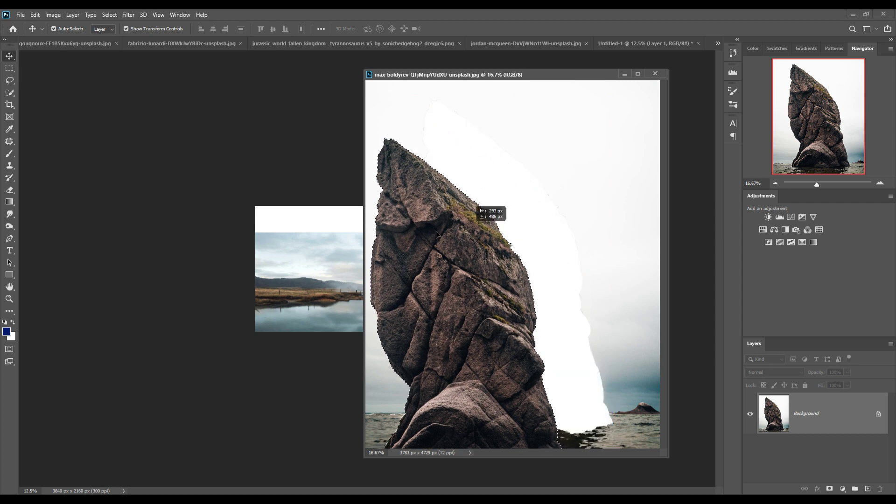
pyautogui.click(624, 73)
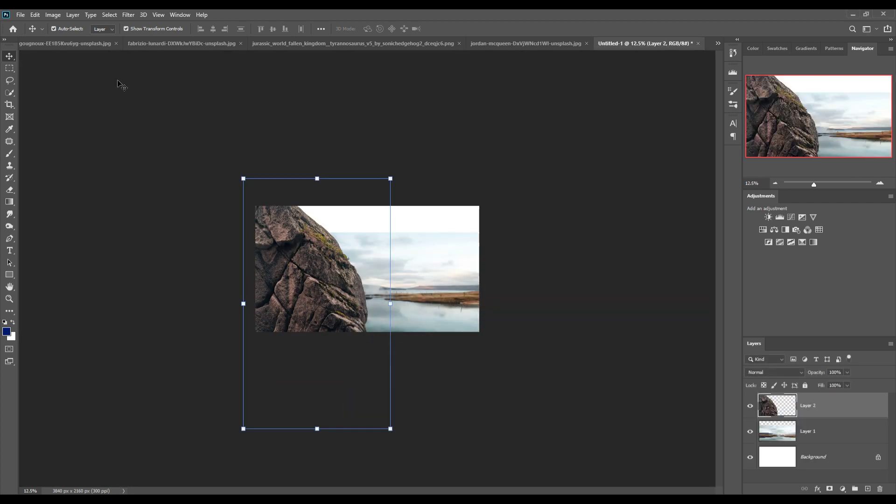
# Flip the rock horizontally, scale it to about 50% and rotate it about 16°
pyautogui.click(35, 15)
pyautogui.moveTo(49, 227)
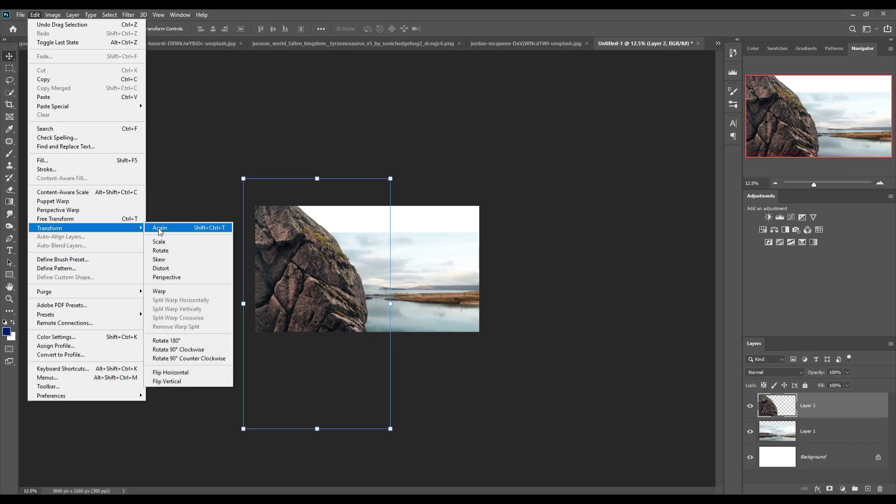
pyautogui.click(162, 372)
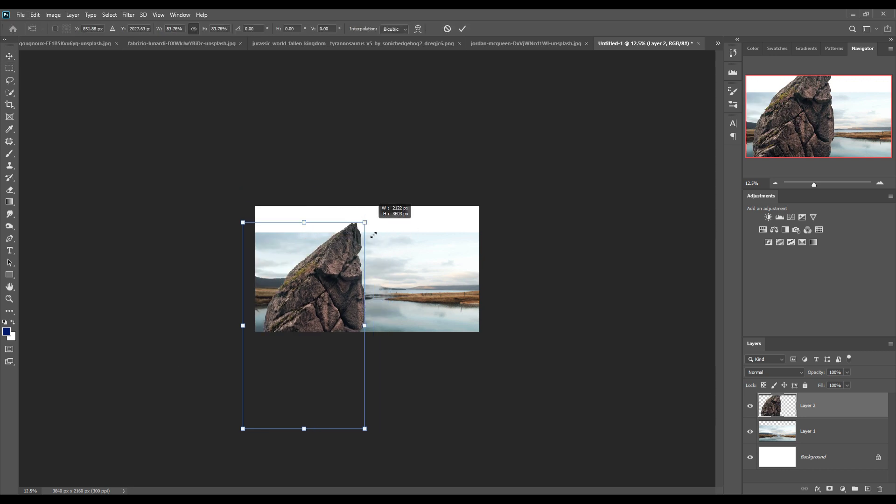
pyautogui.moveTo(390, 178)
pyautogui.mouseDown()
pyautogui.moveTo(329, 292)
pyautogui.moveTo(362, 287)
pyautogui.moveTo(416, 244)
pyautogui.mouseUp()
pyautogui.moveTo(367, 327); pyautogui.dragTo(375, 320)
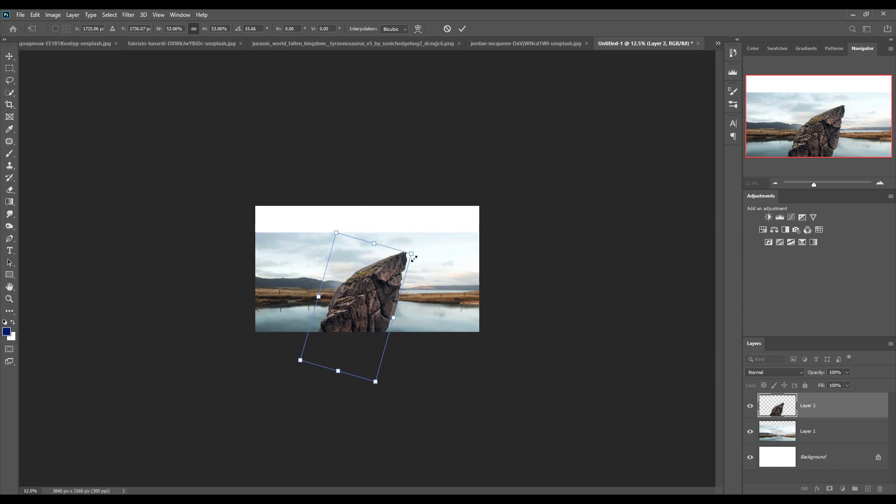
pyautogui.moveTo(411, 254); pyautogui.dragTo(408, 266)
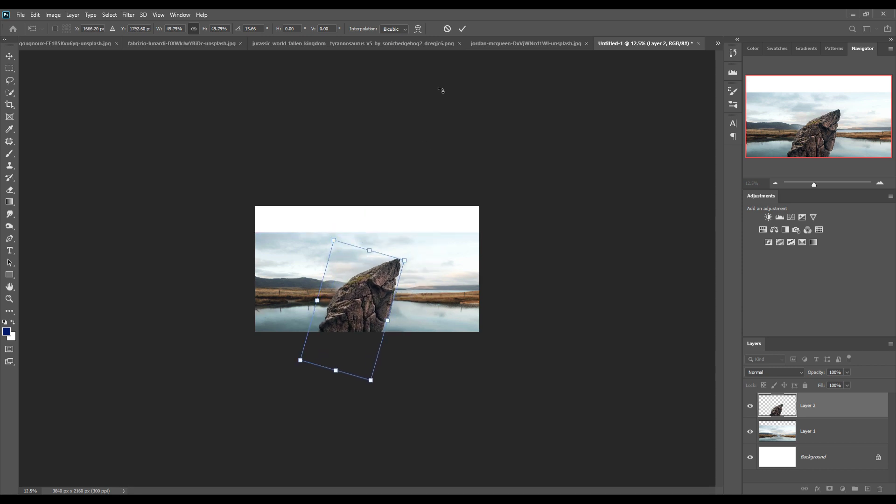
pyautogui.click(462, 29)
pyautogui.click(35, 14)
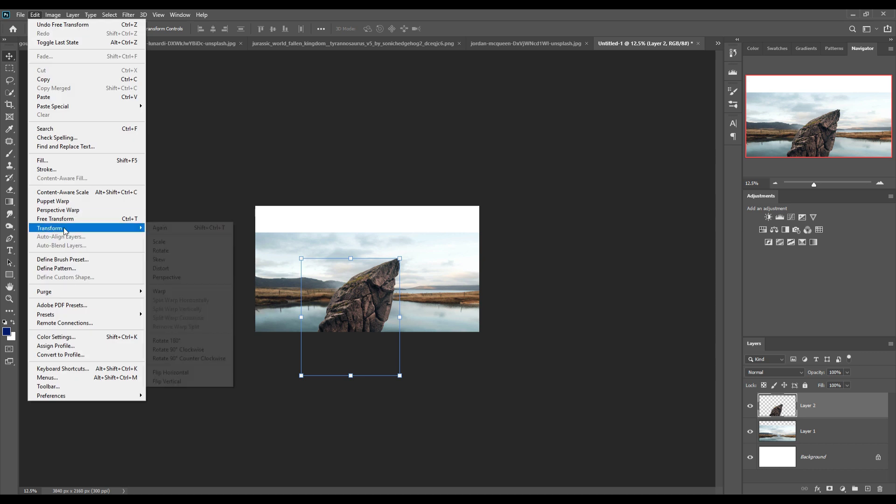
# Warp the rock into a long low slab sweeping from the lower left to a pointed tip
pyautogui.click(165, 292)
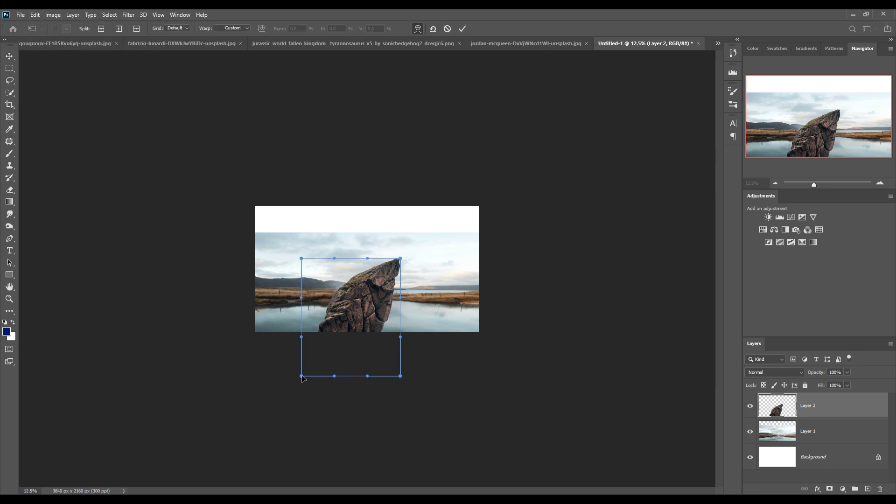
pyautogui.moveTo(301, 375); pyautogui.dragTo(209, 330)
pyautogui.moveTo(284, 332)
pyautogui.mouseDown()
pyautogui.moveTo(333, 290)
pyautogui.moveTo(352, 296)
pyautogui.mouseUp()
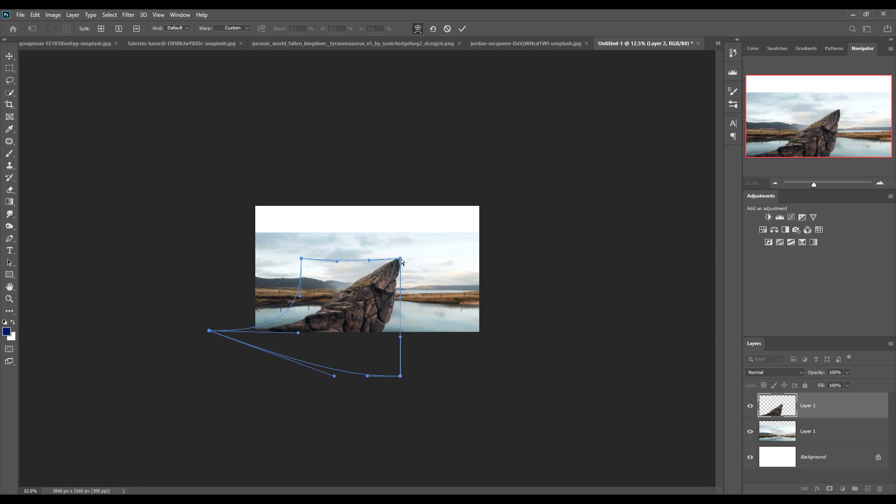
pyautogui.moveTo(401, 262); pyautogui.dragTo(417, 265)
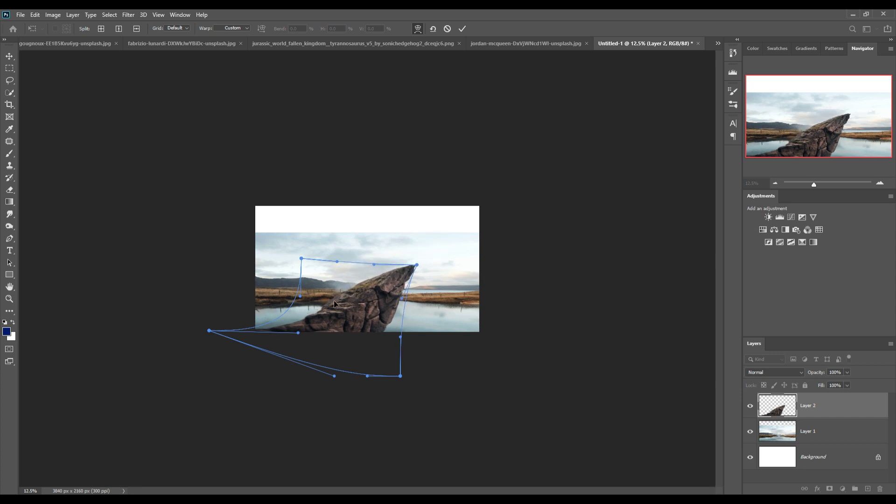
pyautogui.moveTo(334, 304); pyautogui.dragTo(331, 296)
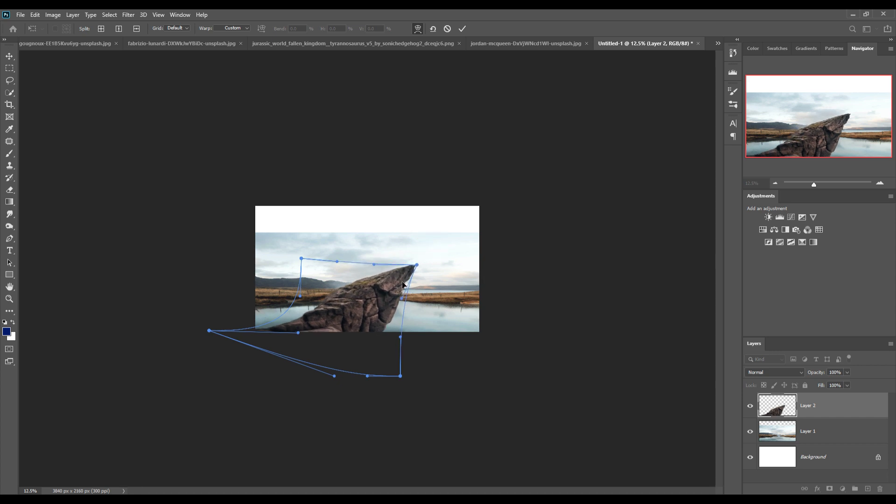
pyautogui.moveTo(414, 266); pyautogui.dragTo(414, 261)
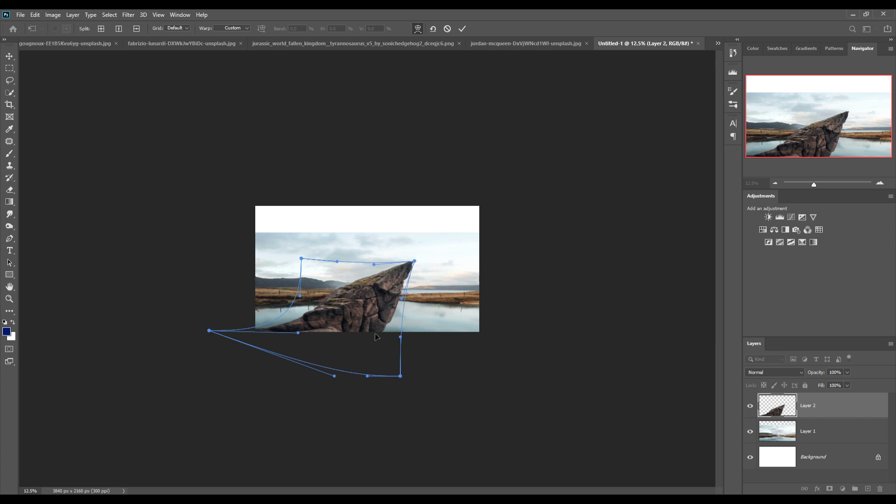
pyautogui.click(460, 29)
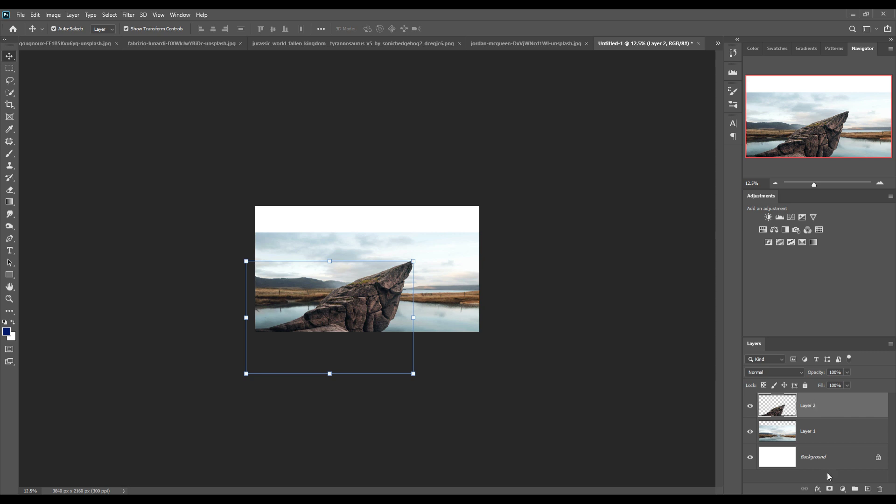
# Add a layer mask to the rock and paint black at 100% opacity to fade its base
pyautogui.click(829, 489)
pyautogui.click(9, 154)
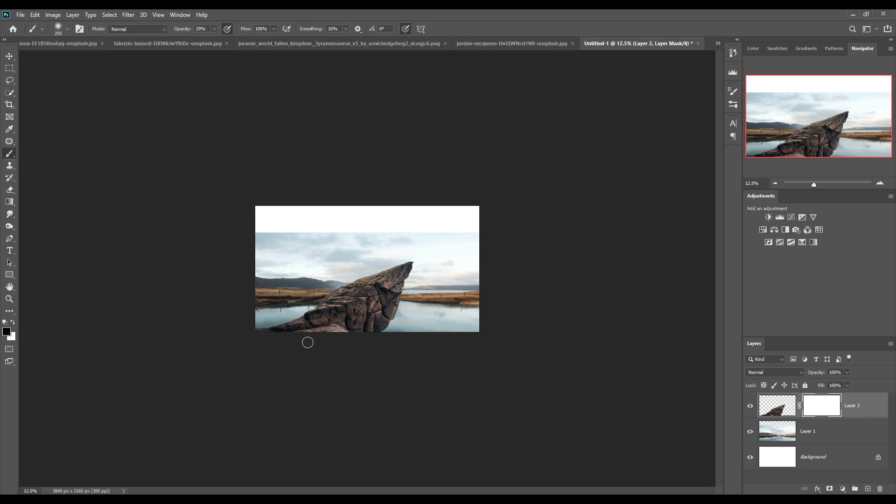
pyautogui.moveTo(307, 342)
pyautogui.mouseDown()
pyautogui.moveTo(256, 330)
pyautogui.moveTo(395, 322)
pyautogui.moveTo(296, 317)
pyautogui.mouseUp()
pyautogui.click(214, 28)
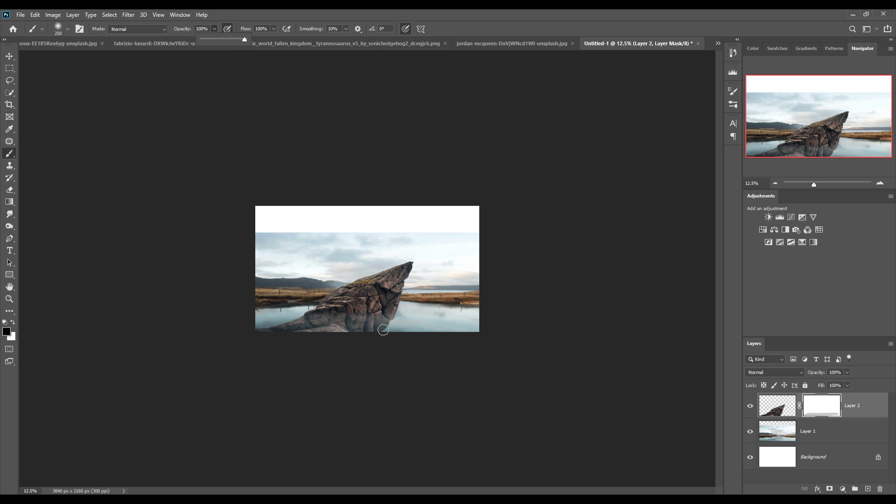
pyautogui.press(']')
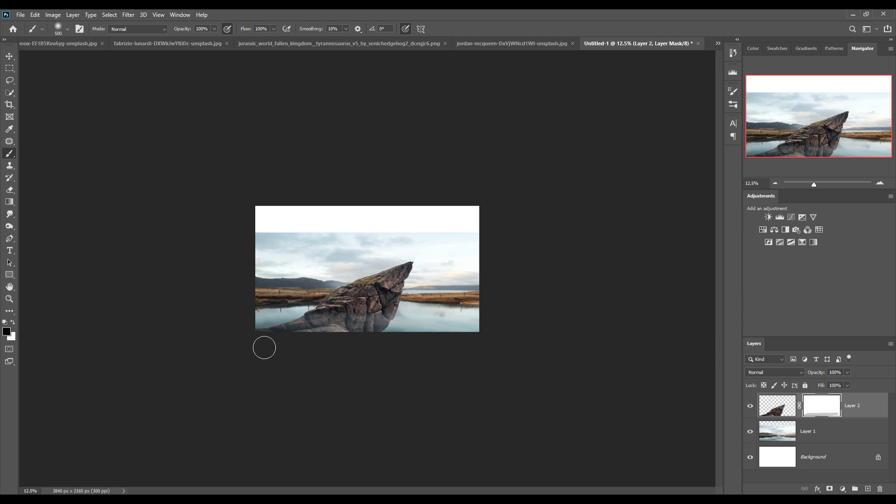
# Disable the rock layer's mask and return to the Move tool with transform controls shown
pyautogui.rightClick(830, 413)
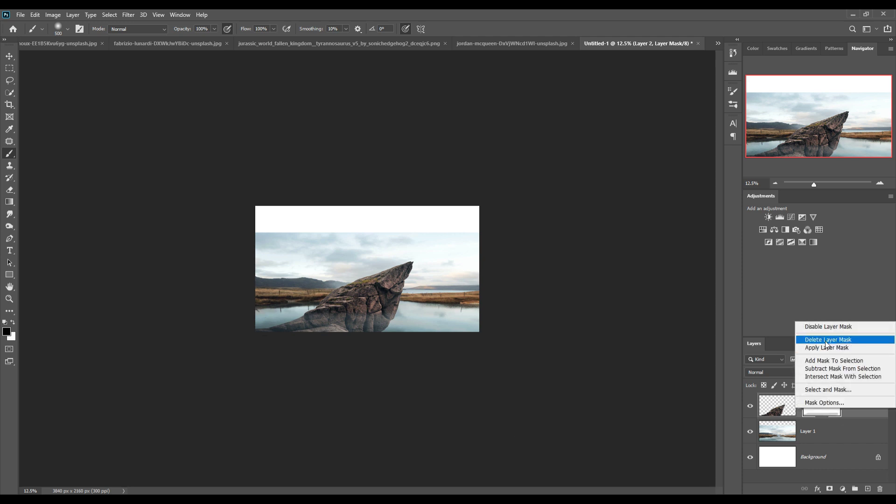
pyautogui.click(826, 327)
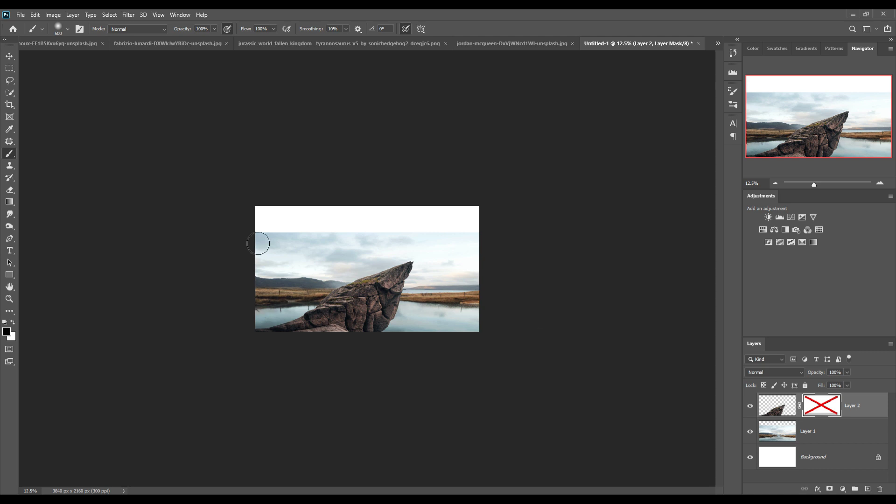
pyautogui.click(9, 56)
pyautogui.click(126, 29)
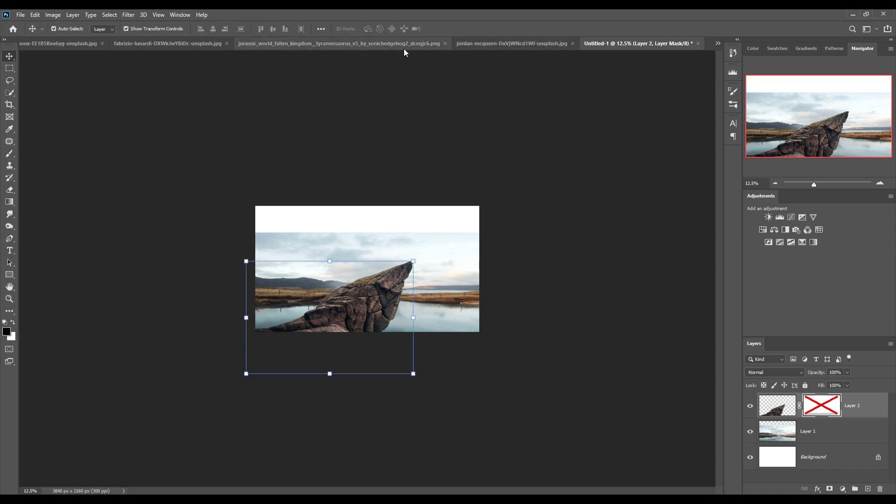
# Drag the T-rex image into the composite as Layer 3
pyautogui.click(288, 47)
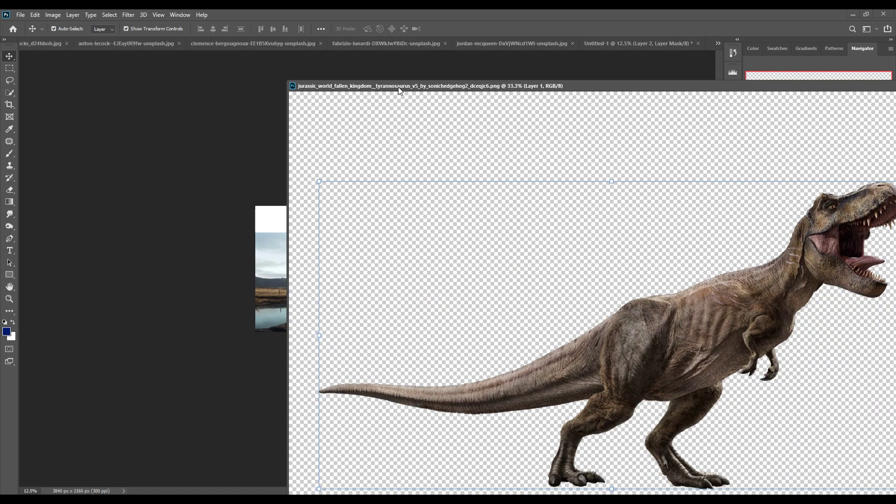
pyautogui.moveTo(399, 43); pyautogui.dragTo(399, 112)
pyautogui.moveTo(710, 358)
pyautogui.mouseDown()
pyautogui.moveTo(270, 247)
pyautogui.moveTo(282, 253)
pyautogui.mouseUp()
pyautogui.moveTo(853, 114); pyautogui.dragTo(439, 351)
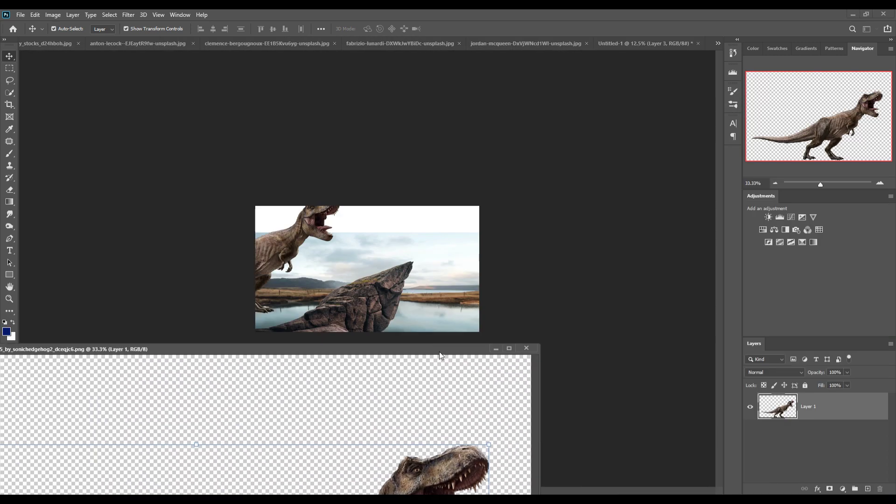
pyautogui.click(495, 349)
# Scale the T-rex to about 27%, tilt it and stand it on the rock's tip
pyautogui.moveTo(340, 198); pyautogui.dragTo(186, 278)
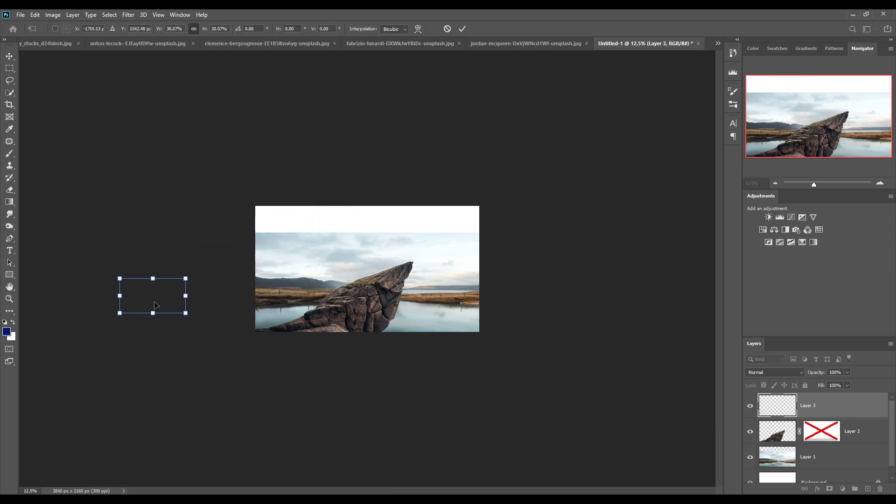
pyautogui.moveTo(155, 305); pyautogui.dragTo(381, 262)
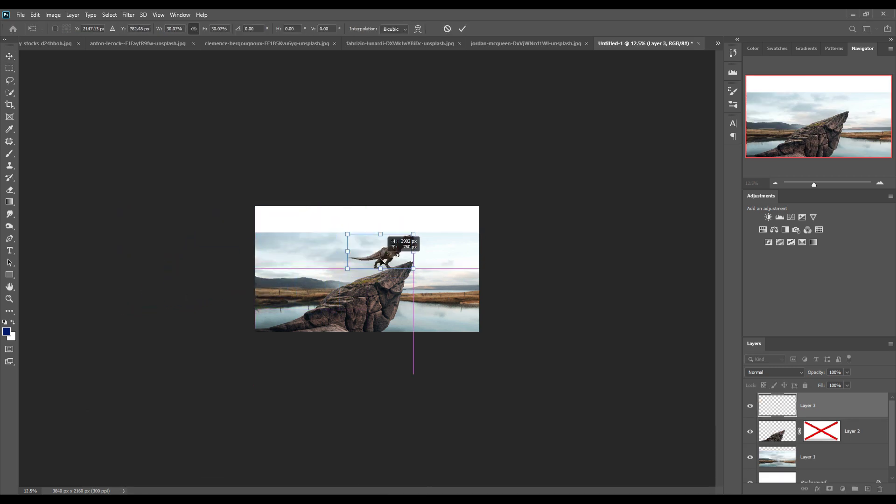
pyautogui.moveTo(426, 230); pyautogui.dragTo(414, 200)
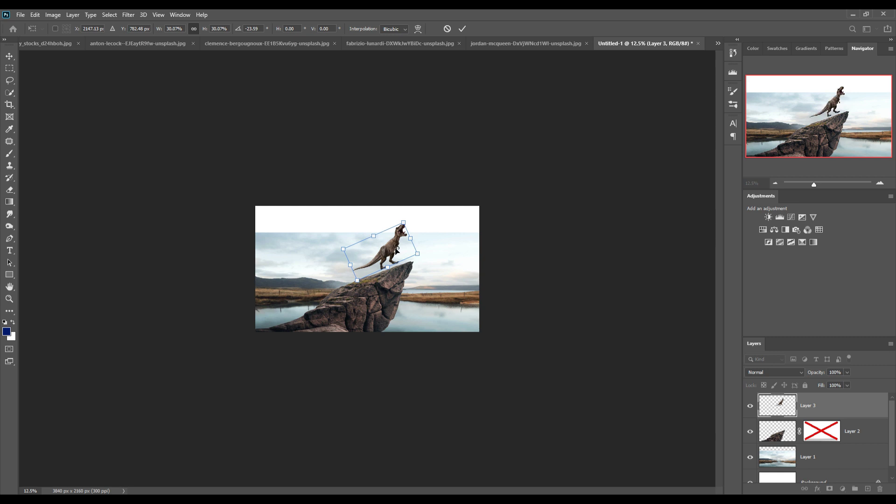
pyautogui.moveTo(396, 250); pyautogui.dragTo(391, 258)
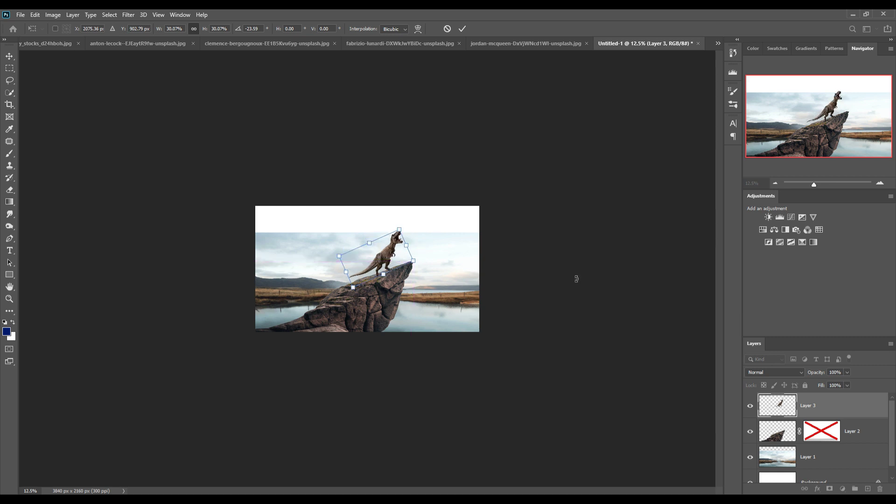
pyautogui.press('Up')
pyautogui.press('Up')
pyautogui.press('Left')
pyautogui.press('Left')
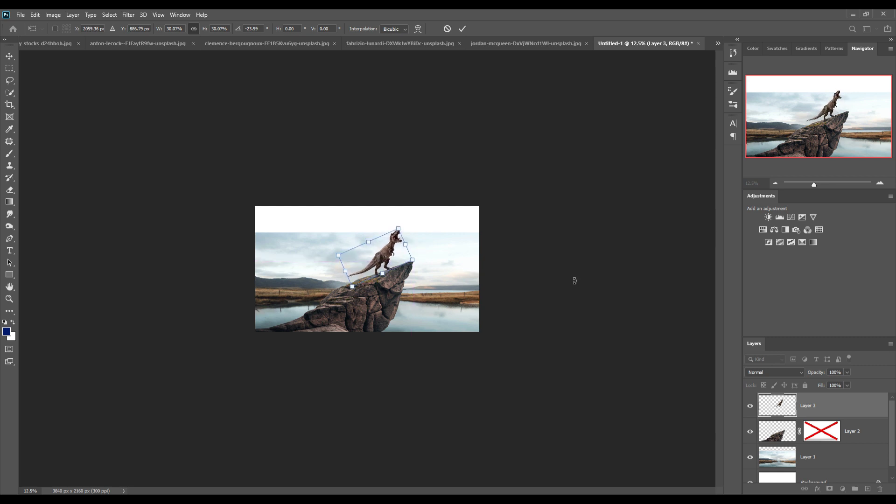
pyautogui.moveTo(409, 232); pyautogui.dragTo(404, 238)
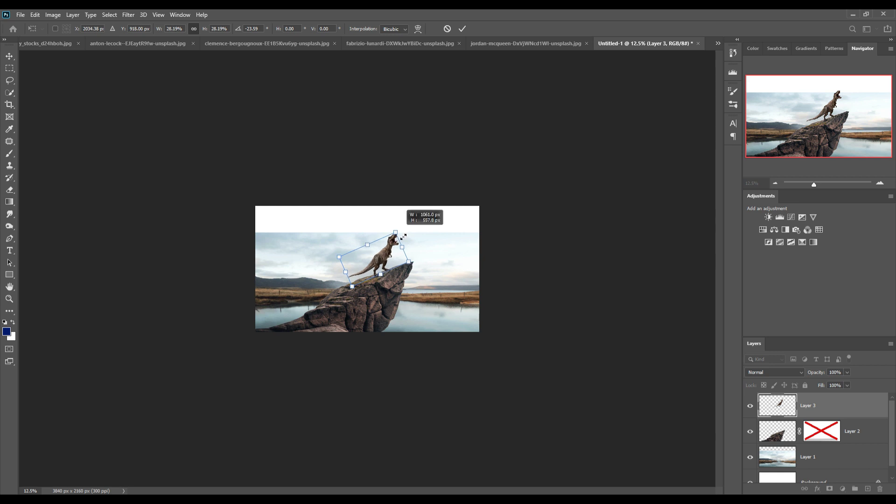
pyautogui.press('Right')
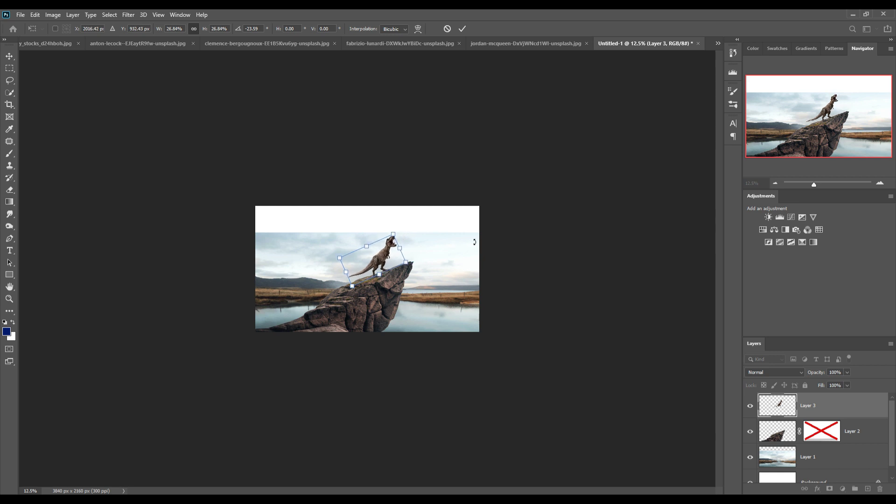
pyautogui.click(468, 29)
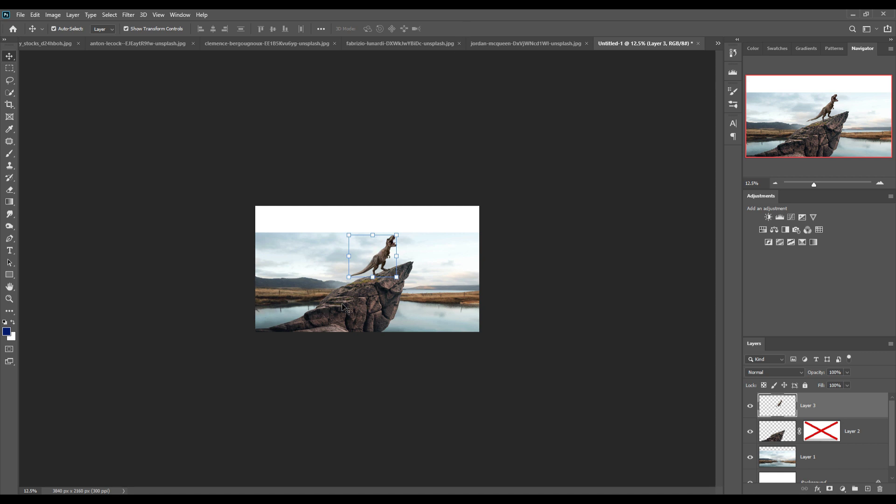
# Shift the rock lower-left and nudge the T-rex slightly up
pyautogui.moveTo(343, 308); pyautogui.dragTo(327, 321)
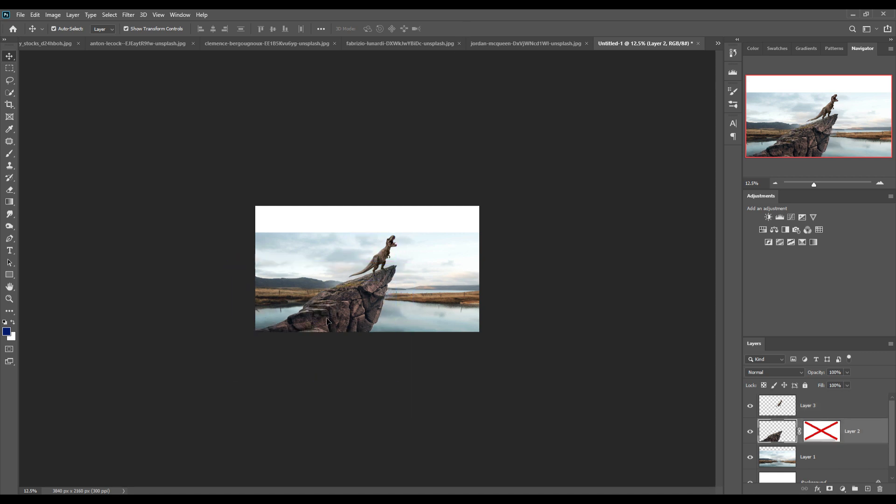
pyautogui.click(390, 248)
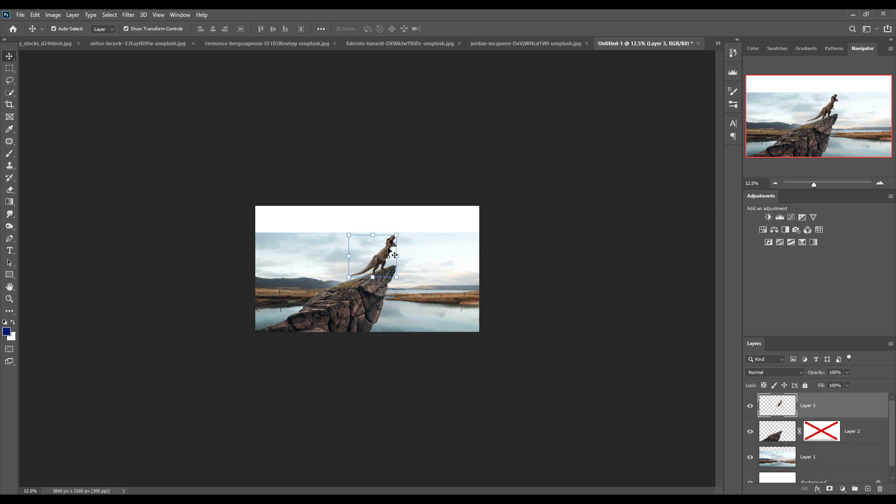
pyautogui.hotkey('shift', 'Up')
pyautogui.hotkey('shift', 'Up')
pyautogui.hotkey('shift', 'Up')
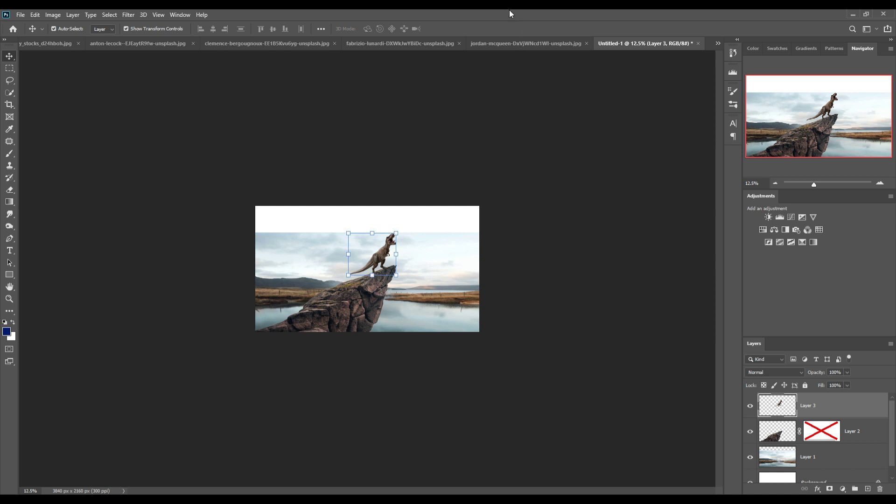
# Quick Select the left mountainside and river area in the valley photo
pyautogui.click(263, 43)
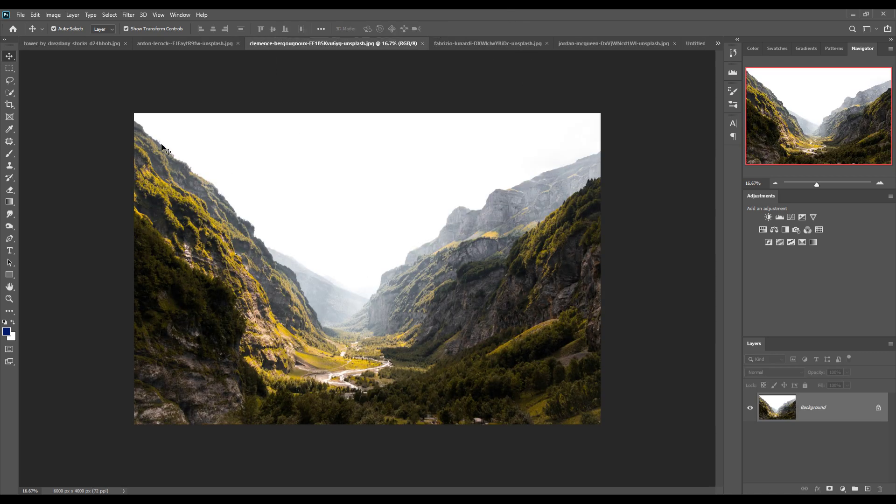
pyautogui.click(9, 93)
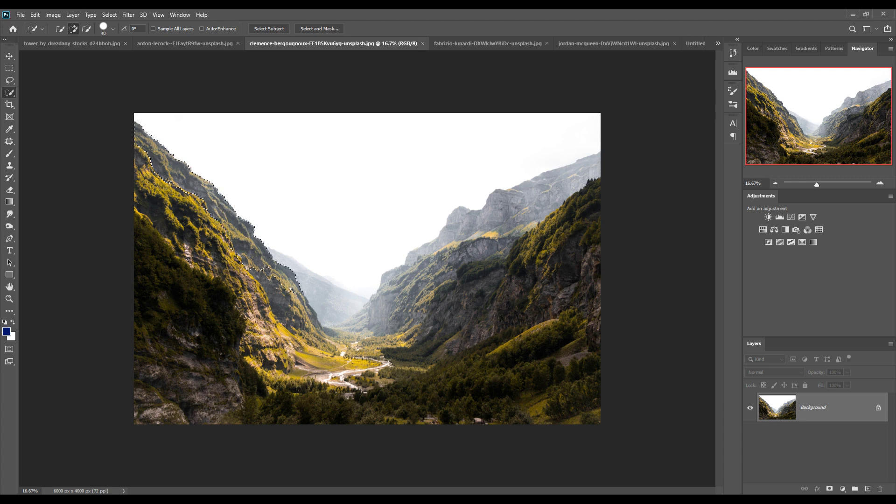
pyautogui.moveTo(287, 380); pyautogui.dragTo(151, 272)
pyautogui.click(347, 405)
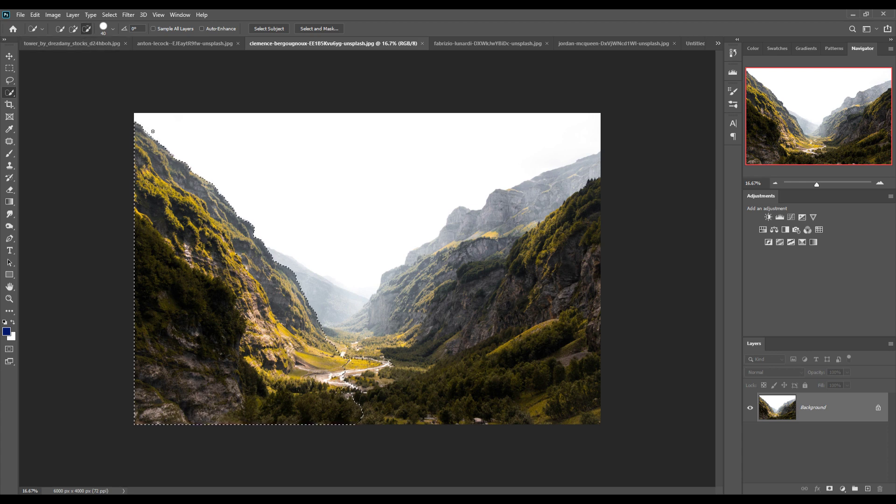
pyautogui.press('alt')
pyautogui.press('v')
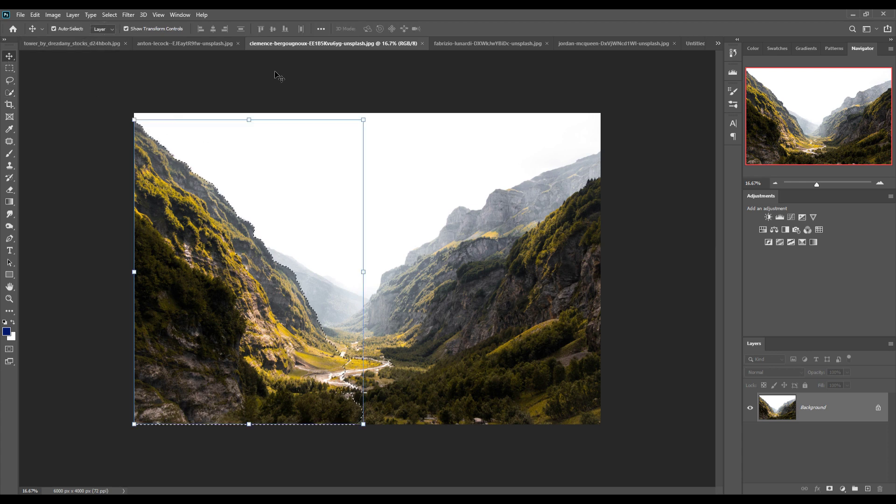
# Drag the mountainside into the composite, scale it to 45% and place it below Layer 2
pyautogui.moveTo(320, 48); pyautogui.dragTo(326, 80)
pyautogui.moveTo(523, 78); pyautogui.dragTo(614, 142)
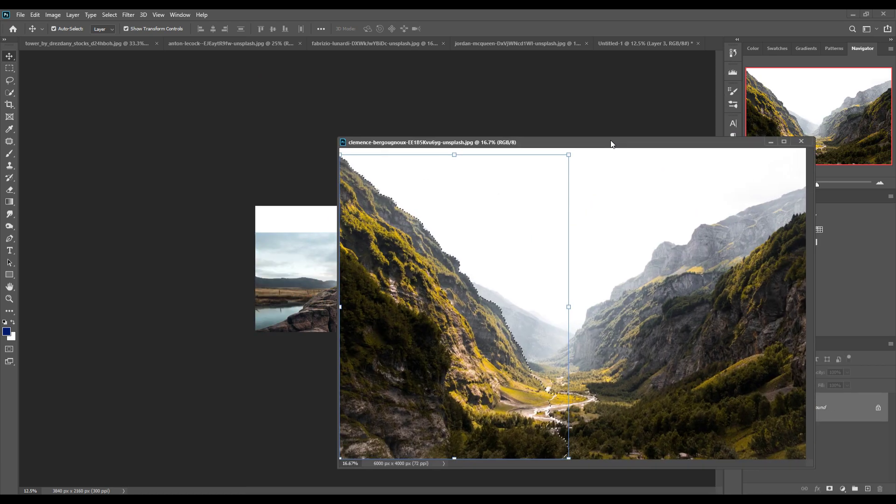
pyautogui.moveTo(377, 260); pyautogui.dragTo(297, 265)
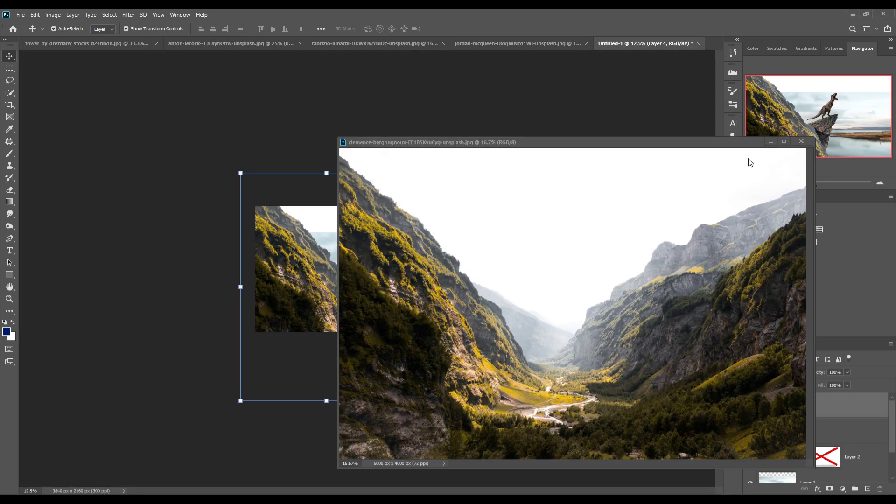
pyautogui.click(801, 141)
pyautogui.moveTo(414, 173)
pyautogui.mouseDown()
pyautogui.moveTo(314, 302)
pyautogui.moveTo(329, 228)
pyautogui.mouseUp()
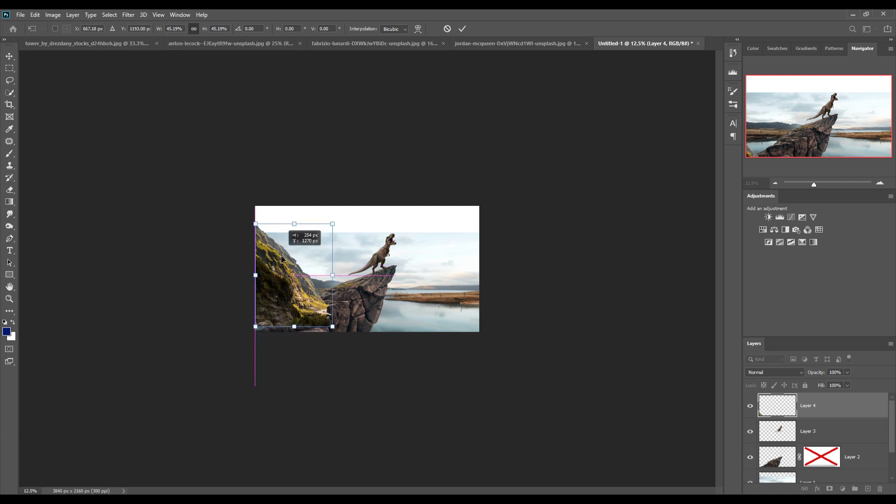
pyautogui.click(462, 29)
pyautogui.moveTo(826, 416); pyautogui.dragTo(834, 428)
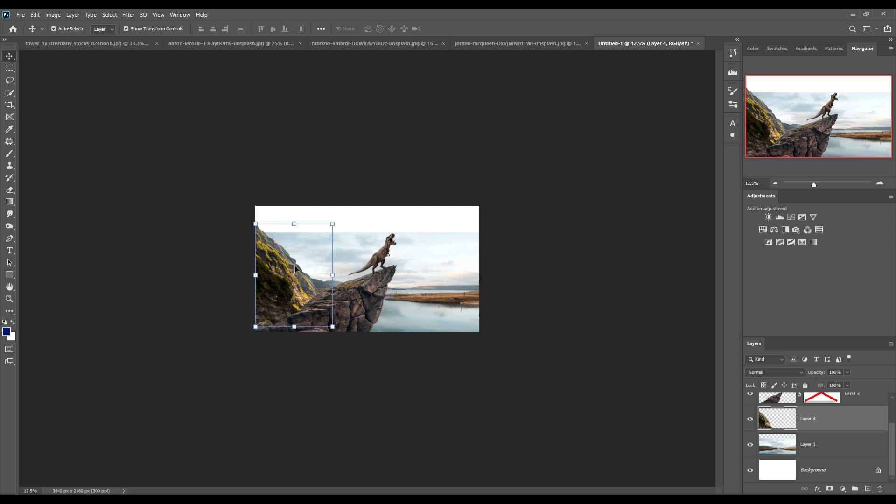
# Mask the mountainside layer and paint out its lower edge over the water
pyautogui.click(829, 489)
pyautogui.click(10, 154)
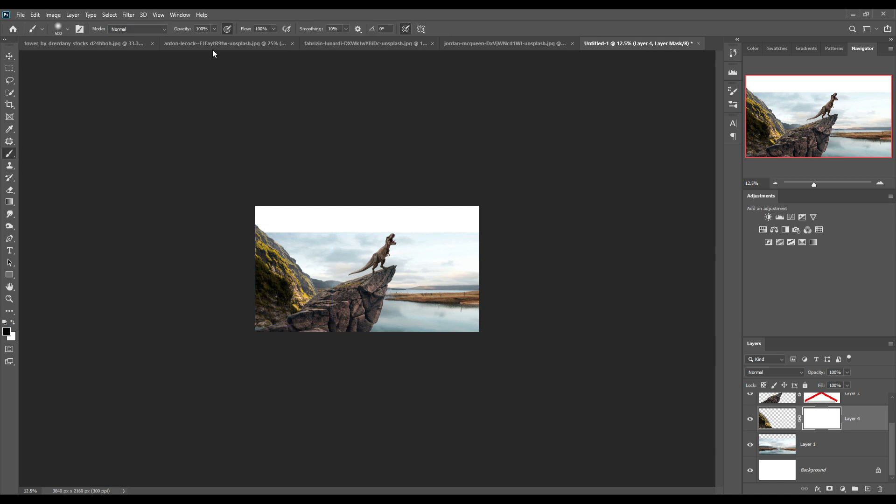
pyautogui.moveTo(279, 329); pyautogui.dragTo(288, 347)
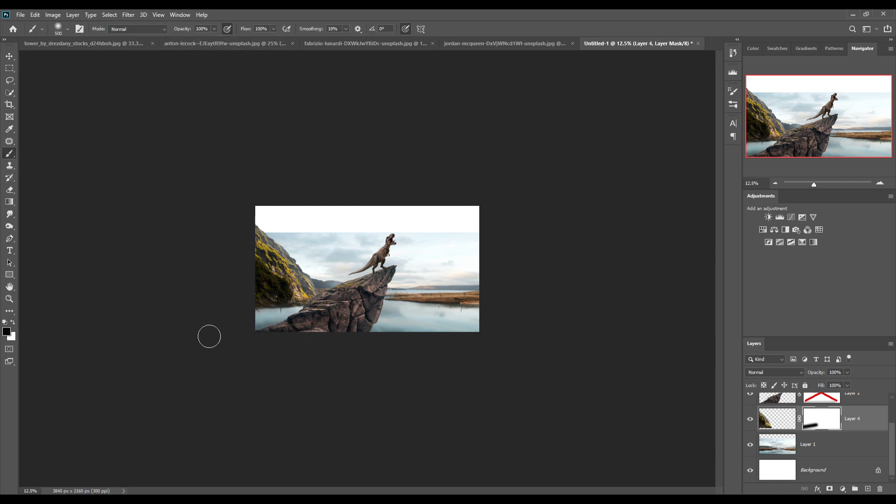
pyautogui.moveTo(209, 337)
pyautogui.mouseDown()
pyautogui.moveTo(276, 332)
pyautogui.moveTo(226, 341)
pyautogui.mouseUp()
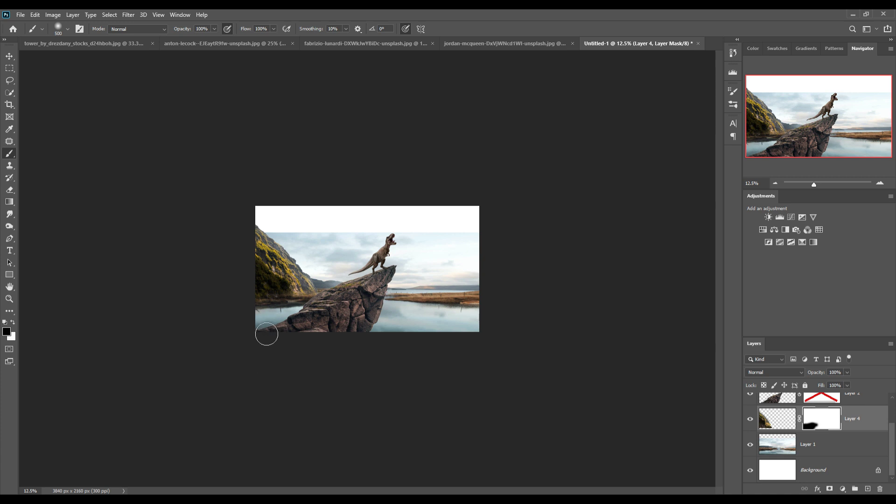
pyautogui.click(10, 58)
# Duplicate the cliff layer, flip the copy horizontally and move it to the right edge
pyautogui.rightClick(857, 415)
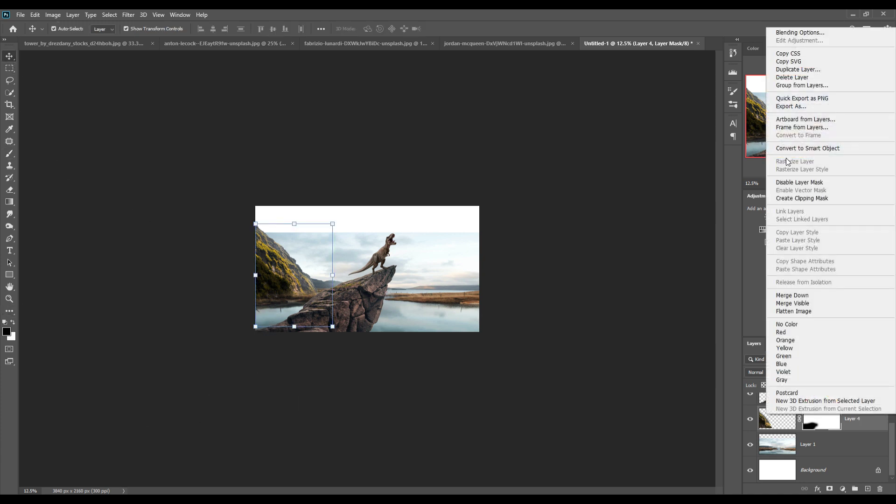
pyautogui.click(789, 79)
pyautogui.click(524, 148)
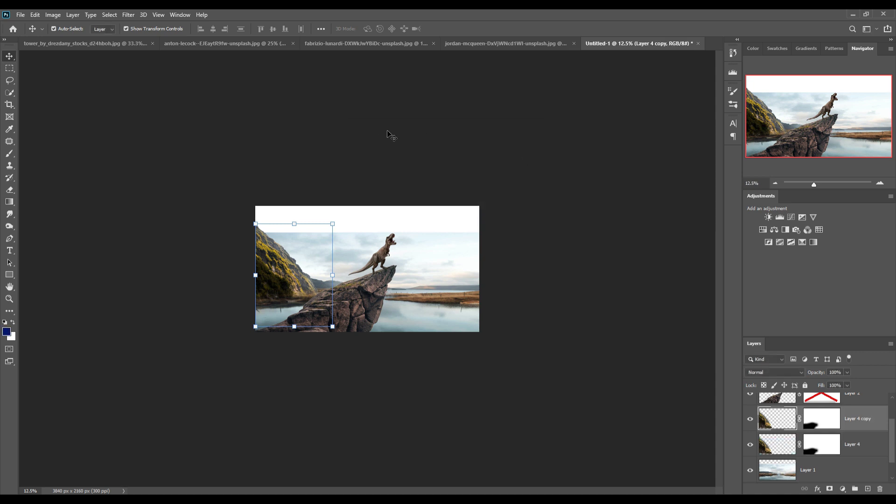
pyautogui.click(35, 15)
pyautogui.moveTo(49, 228)
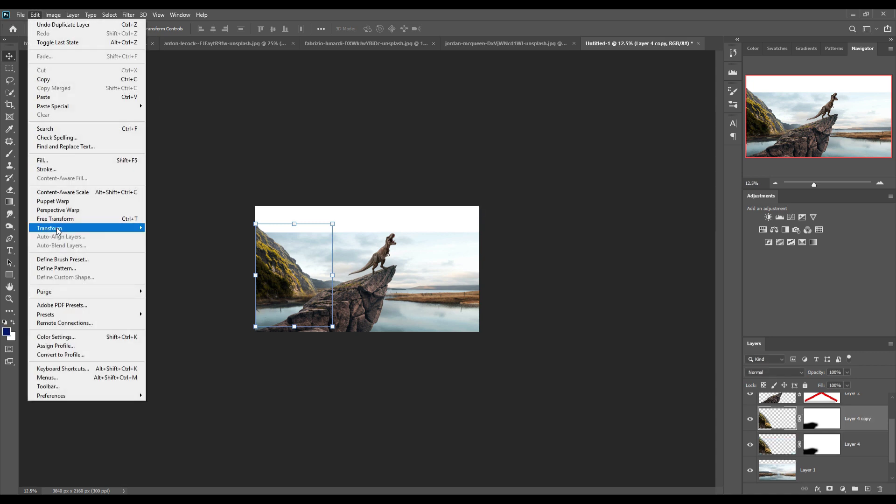
pyautogui.click(175, 373)
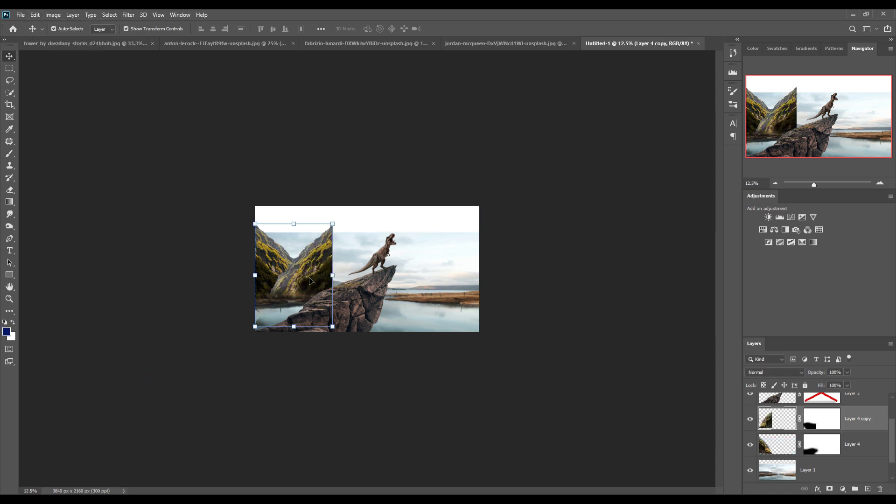
pyautogui.moveTo(310, 281)
pyautogui.mouseDown()
pyautogui.moveTo(483, 286)
pyautogui.moveTo(472, 283)
pyautogui.mouseUp()
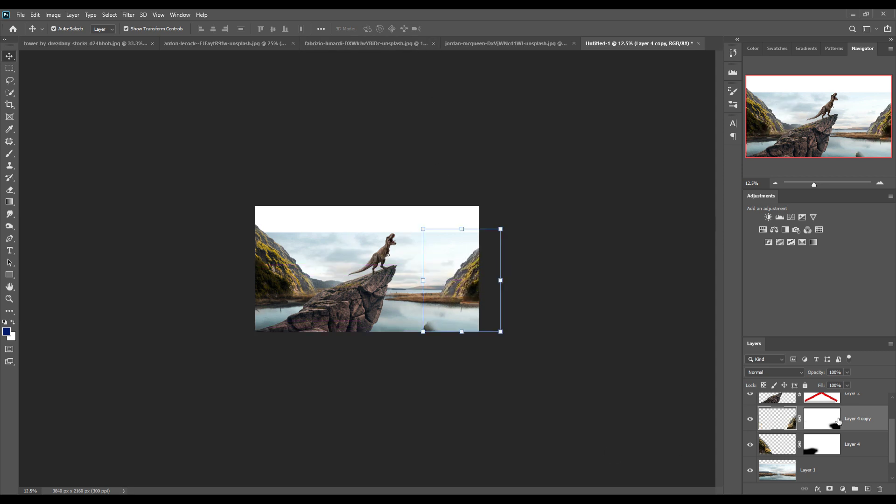
# Paint on the copy's mask to blend its lower edge into the lake
pyautogui.click(838, 422)
pyautogui.press('b')
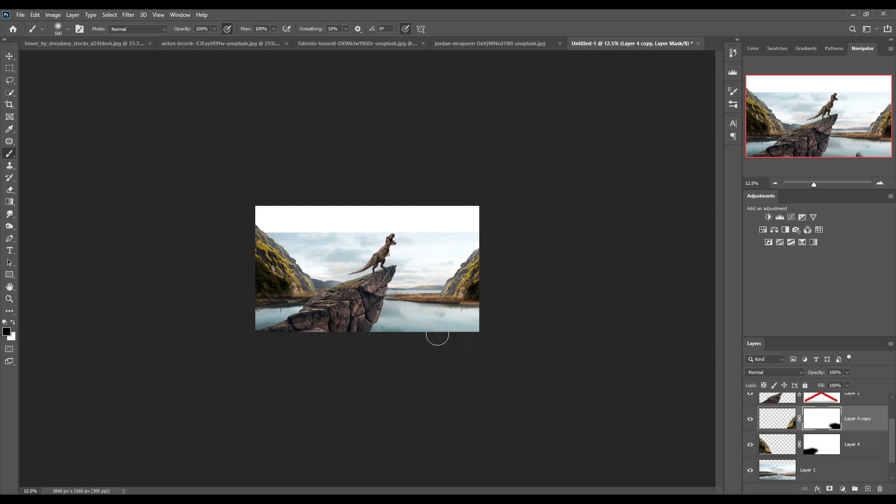
pyautogui.moveTo(501, 338); pyautogui.dragTo(481, 343)
pyautogui.click(9, 56)
# Drag the selected desert mountains into the composite and shift them behind the rock
pyautogui.click(189, 44)
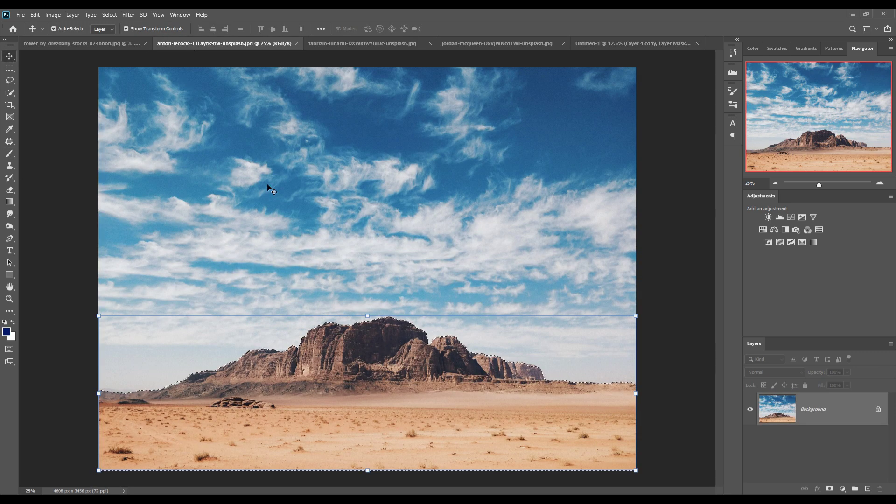
pyautogui.moveTo(236, 47); pyautogui.dragTo(616, 154)
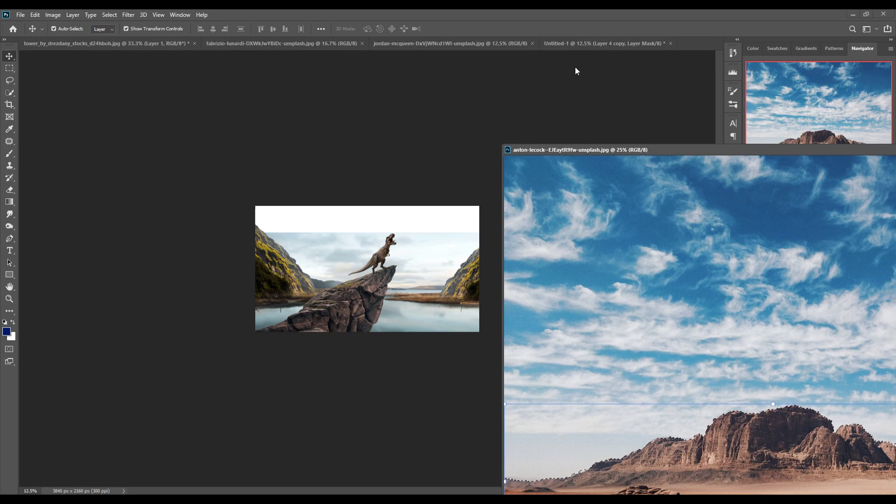
pyautogui.click(576, 70)
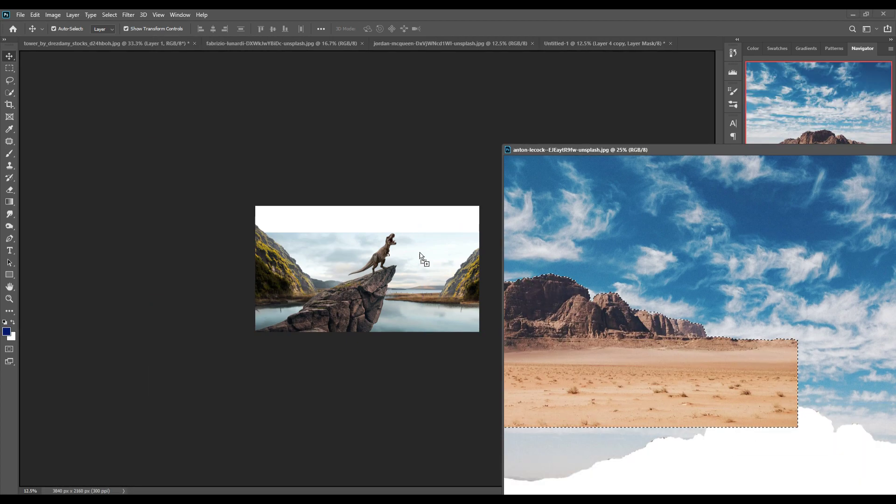
pyautogui.moveTo(753, 435); pyautogui.dragTo(411, 246)
pyautogui.moveTo(829, 167)
pyautogui.mouseDown()
pyautogui.moveTo(502, 262)
pyautogui.moveTo(560, 296)
pyautogui.mouseUp()
pyautogui.moveTo(428, 255); pyautogui.dragTo(385, 260)
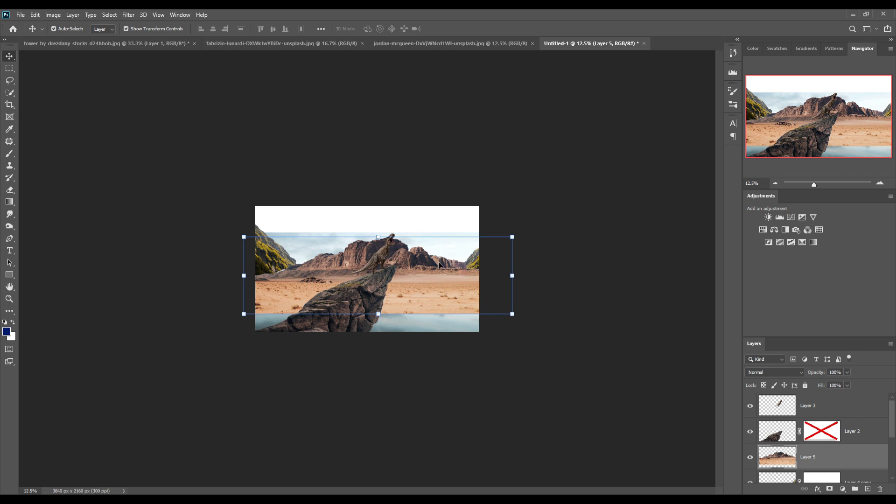
# Add a layer mask to the desert mountains and brush out their sandy ground
pyautogui.click(830, 488)
pyautogui.press('b')
pyautogui.moveTo(242, 305)
pyautogui.mouseDown()
pyautogui.moveTo(395, 318)
pyautogui.moveTo(327, 303)
pyautogui.moveTo(534, 308)
pyautogui.moveTo(226, 302)
pyautogui.moveTo(517, 296)
pyautogui.moveTo(481, 297)
pyautogui.moveTo(491, 296)
pyautogui.mouseUp()
pyautogui.click(9, 56)
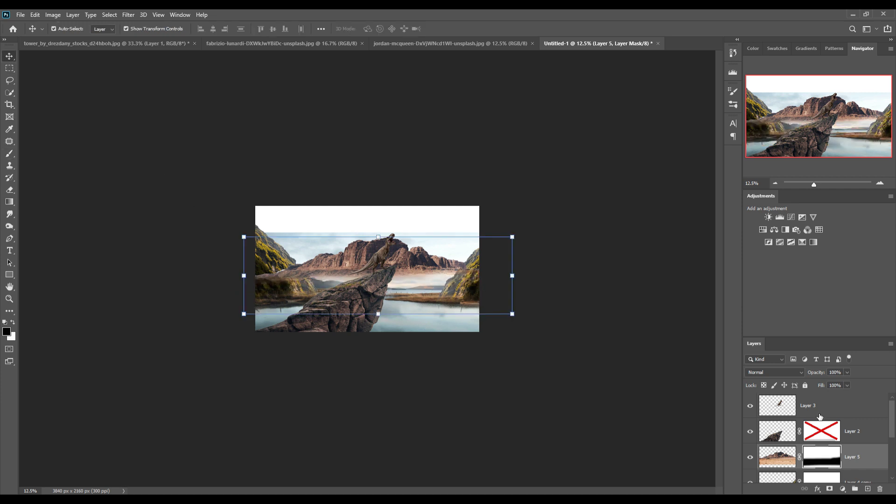
# Move the desert mountains layer below the cliff layers and nudge it down toward the horizon
pyautogui.scroll(-1, 829, 443)
pyautogui.moveTo(859, 443); pyautogui.dragTo(854, 483)
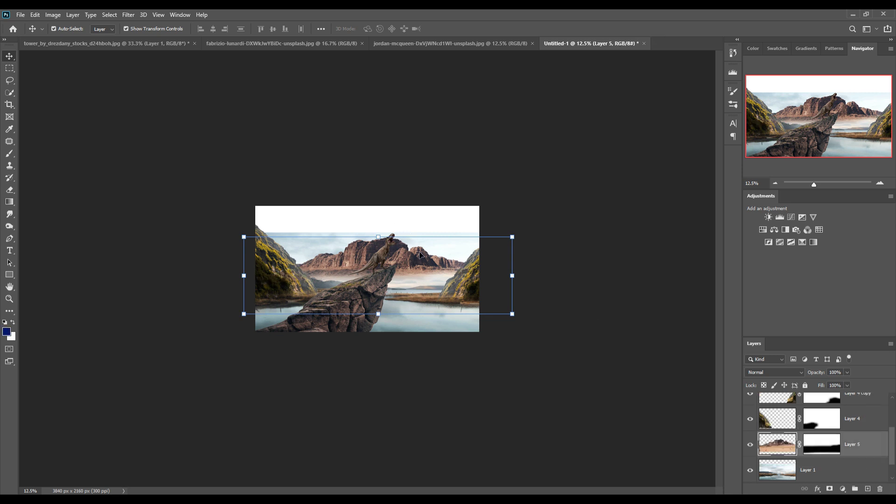
pyautogui.hotkey('shift', 'Down')
pyautogui.hotkey('shift', 'Down')
pyautogui.hotkey('shift', 'Down')
pyautogui.hotkey('shift', 'Down')
pyautogui.hotkey('shift', 'Down')
pyautogui.hotkey('shift', 'Down')
pyautogui.hotkey('shift', 'Down')
pyautogui.hotkey('shift', 'Down')
pyautogui.hotkey('shift', 'Down')
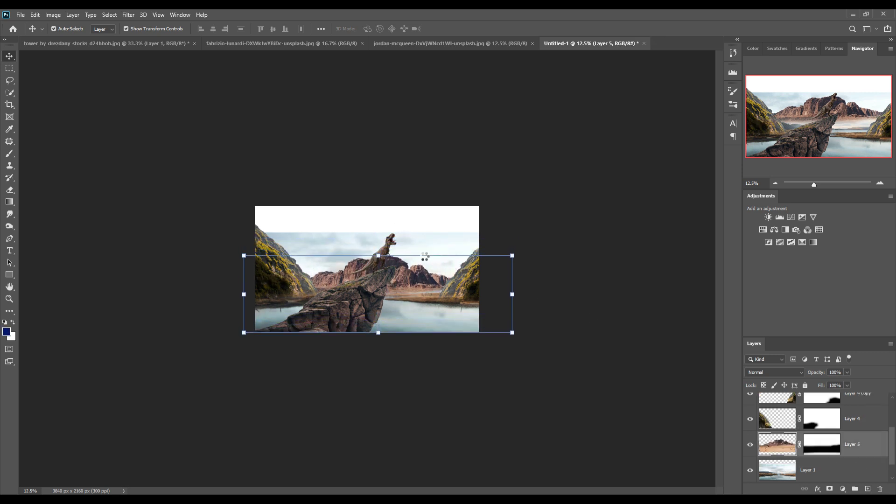
pyautogui.hotkey('shift', 'Down')
pyautogui.hotkey('shift', 'Down')
pyautogui.hotkey('shift', 'Down')
pyautogui.hotkey('shift', 'Down')
pyautogui.hotkey('shift', 'Down')
pyautogui.hotkey('shift', 'Down')
pyautogui.hotkey('shift', 'Down')
pyautogui.hotkey('shift', 'Down')
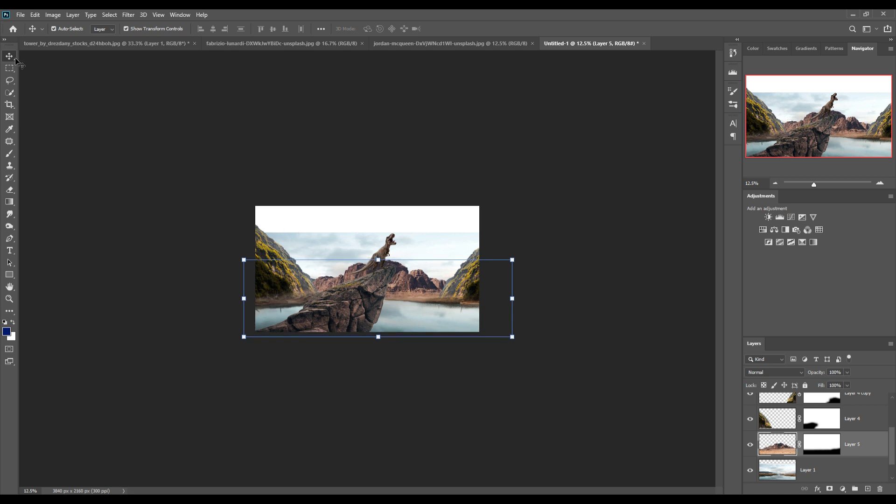
# With a 250 px brush, mask more of the mountains along the shoreline
pyautogui.click(821, 446)
pyautogui.click(10, 154)
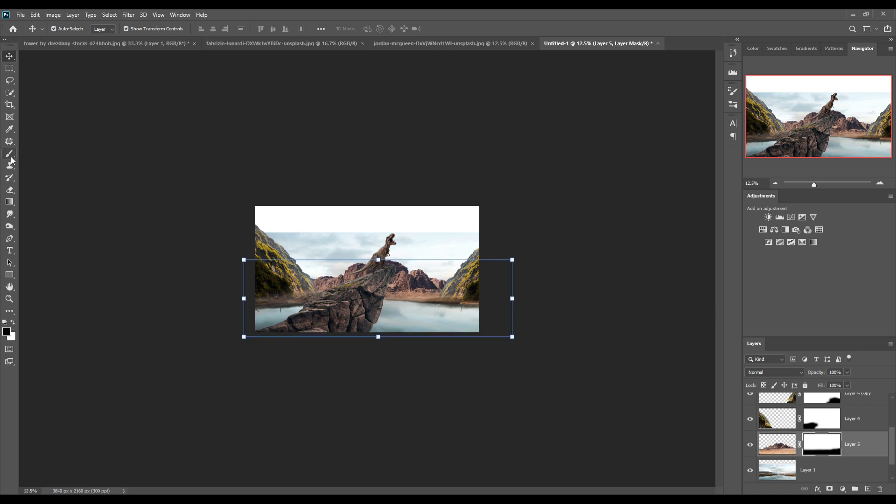
pyautogui.press('[')
pyautogui.press('[')
pyautogui.press('[')
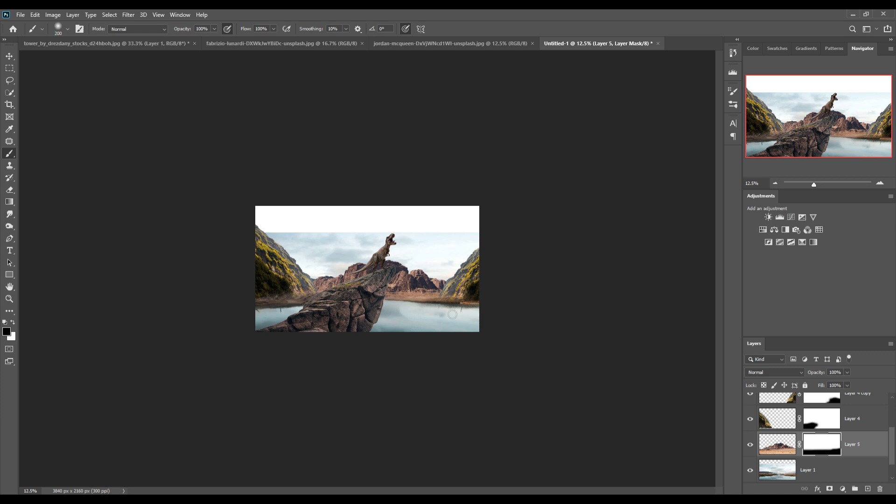
pyautogui.moveTo(390, 302); pyautogui.dragTo(435, 308)
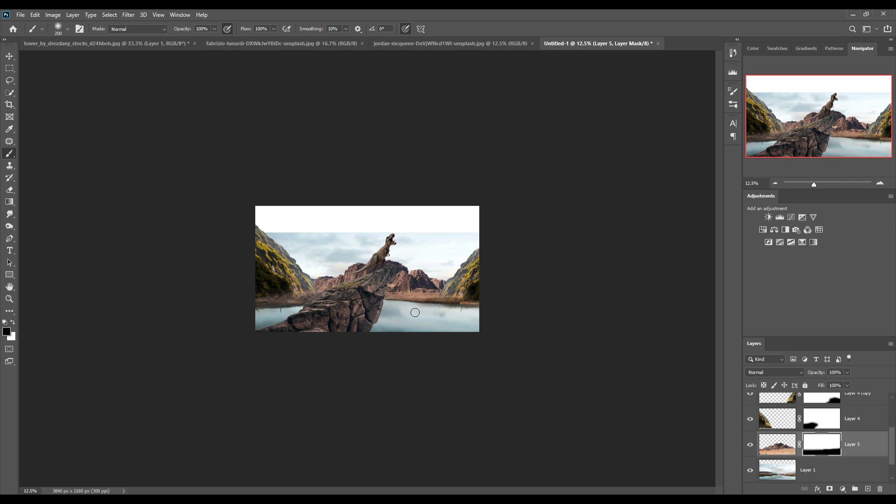
pyautogui.moveTo(310, 308); pyautogui.dragTo(266, 308)
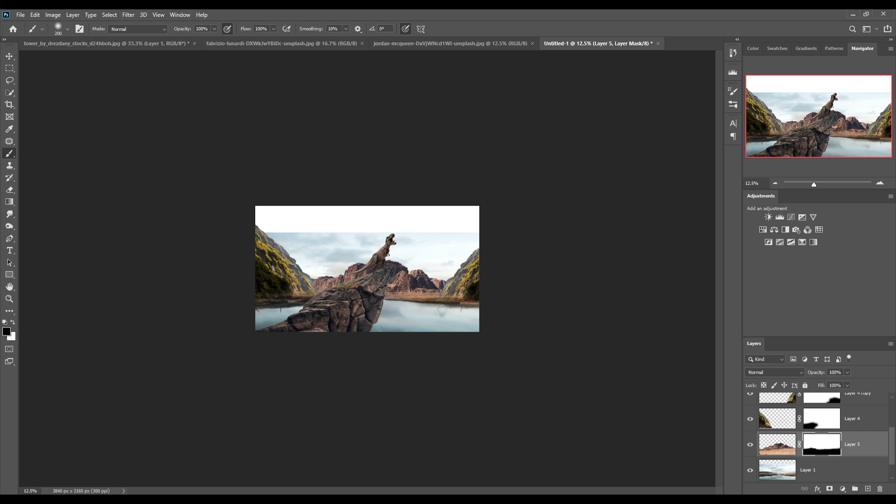
# Select the full-width sky band in the sunset photo and drag it into Untitled-1
pyautogui.click(9, 56)
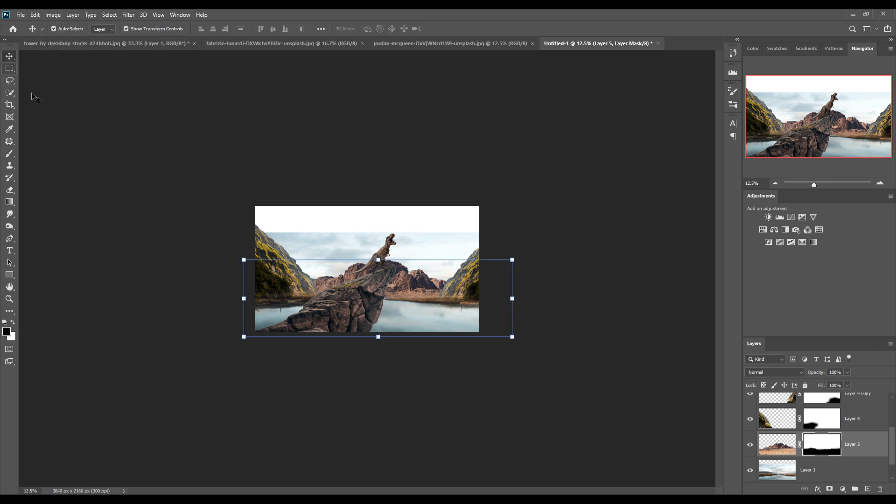
pyautogui.click(425, 44)
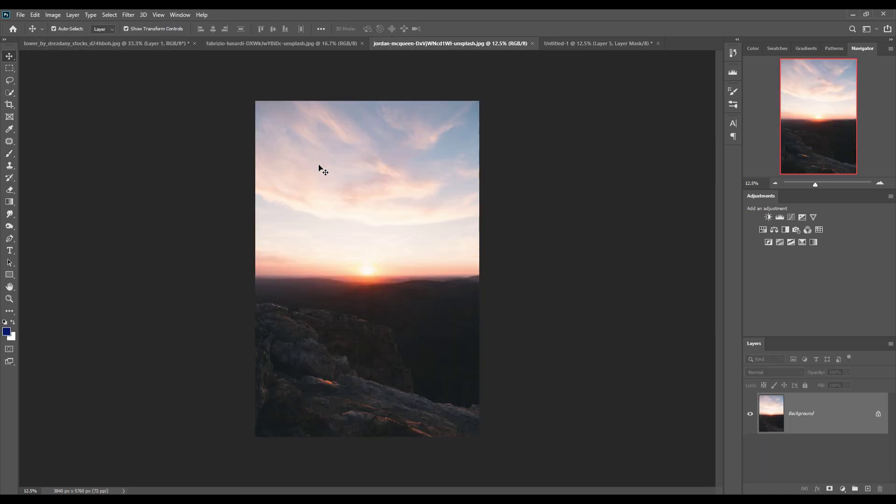
pyautogui.click(9, 68)
pyautogui.moveTo(247, 188); pyautogui.dragTo(562, 306)
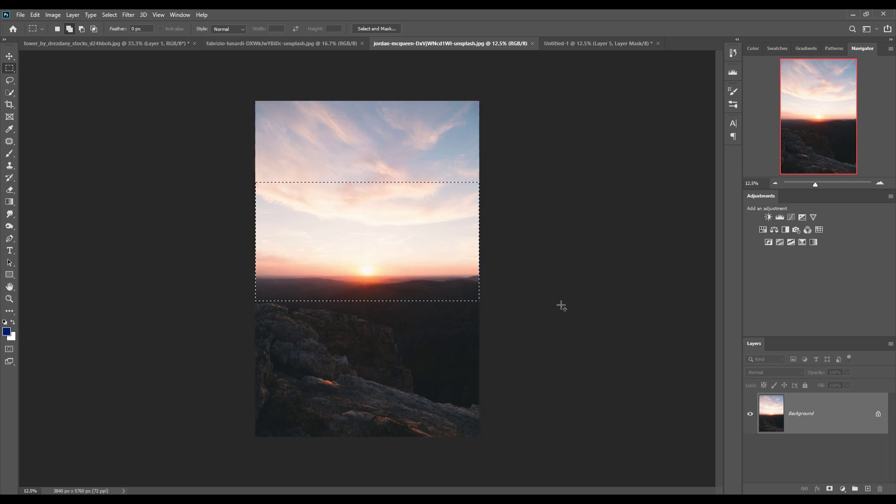
pyautogui.press('v')
pyautogui.moveTo(450, 43); pyautogui.dragTo(450, 74)
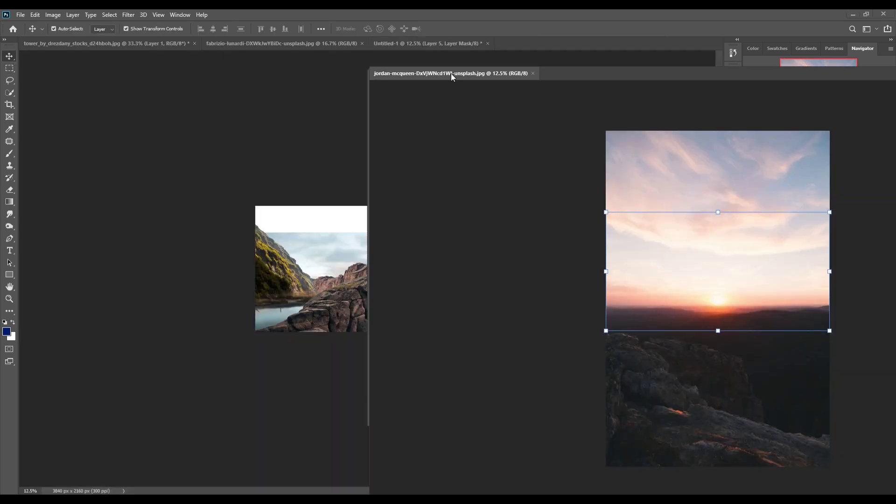
pyautogui.moveTo(472, 216); pyautogui.dragTo(331, 235)
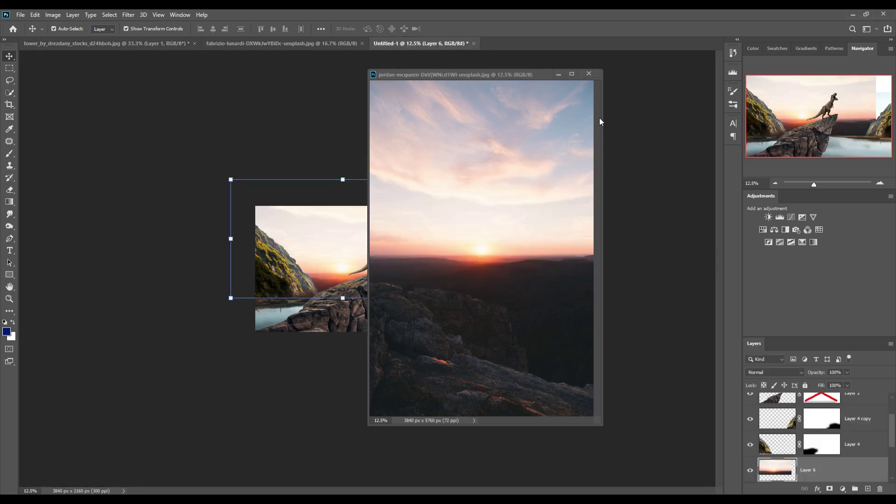
pyautogui.click(588, 73)
# Scale the sunset sky over the canvas top and place Layer 6 below Layer 5
pyautogui.hotkey('ctrl', 't')
pyautogui.moveTo(451, 196)
pyautogui.mouseDown()
pyautogui.moveTo(328, 246)
pyautogui.moveTo(344, 235)
pyautogui.moveTo(483, 271)
pyautogui.moveTo(491, 290)
pyautogui.mouseUp()
pyautogui.click(462, 29)
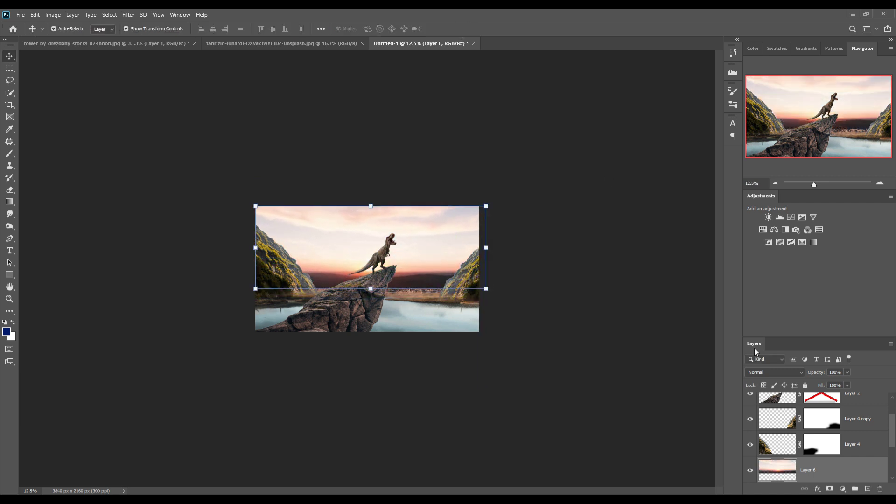
pyautogui.scroll(-2, 866, 427)
pyautogui.moveTo(834, 432); pyautogui.dragTo(821, 455)
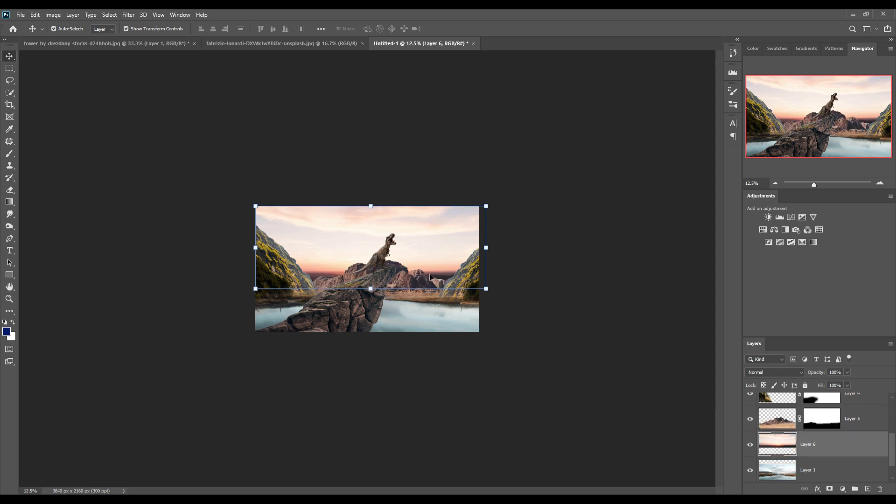
pyautogui.hotkey('ctrl', 'z')
pyautogui.hotkey('ctrl', 'shift', 'z')
# Add a Levels adjustment on Layer 5 and clip it to the mountains
pyautogui.click(830, 420)
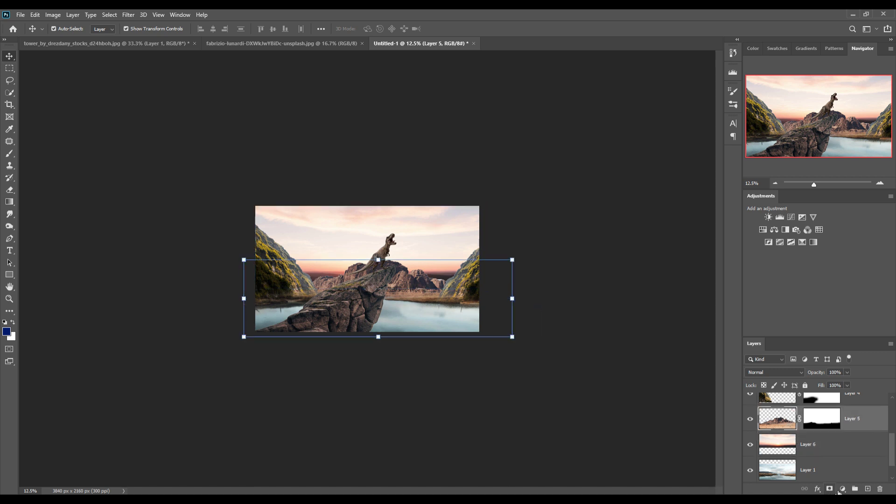
pyautogui.click(843, 489)
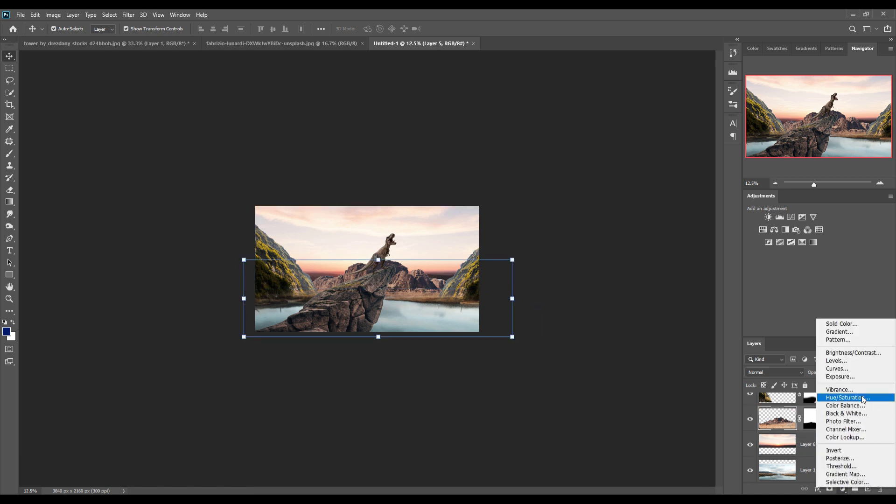
pyautogui.click(856, 364)
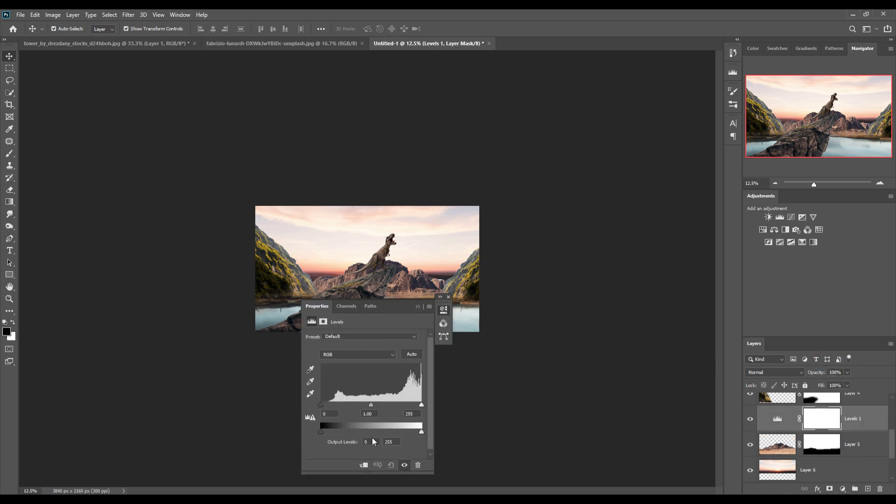
pyautogui.moveTo(424, 432)
pyautogui.mouseDown()
pyautogui.moveTo(409, 433)
pyautogui.moveTo(449, 431)
pyautogui.mouseUp()
pyautogui.hotkey('ctrl', 'alt', 'g')
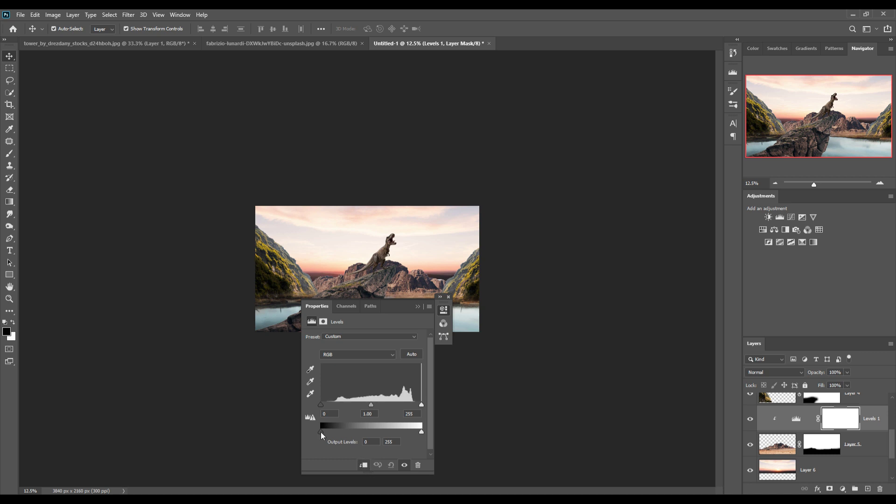
# Set the Levels output range to about 51–175, then close the Properties panel
pyautogui.moveTo(321, 433); pyautogui.dragTo(341, 433)
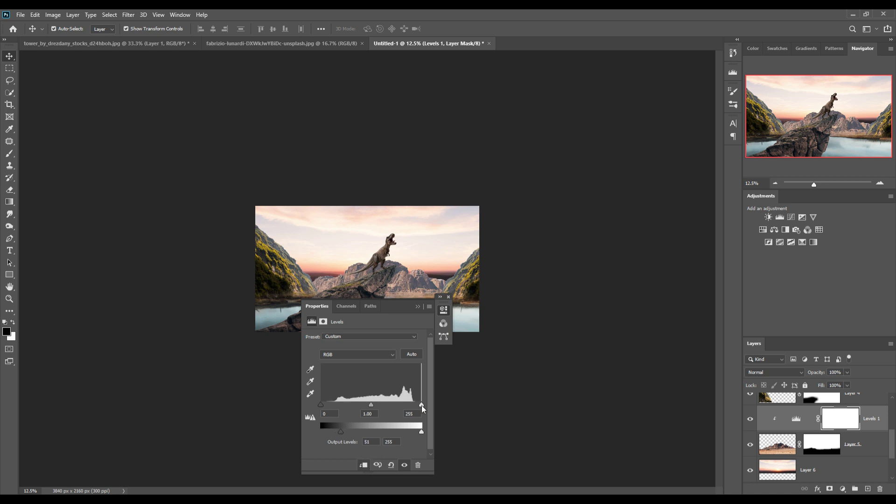
pyautogui.moveTo(421, 404); pyautogui.dragTo(383, 405)
pyautogui.hotkey('ctrl', 'z')
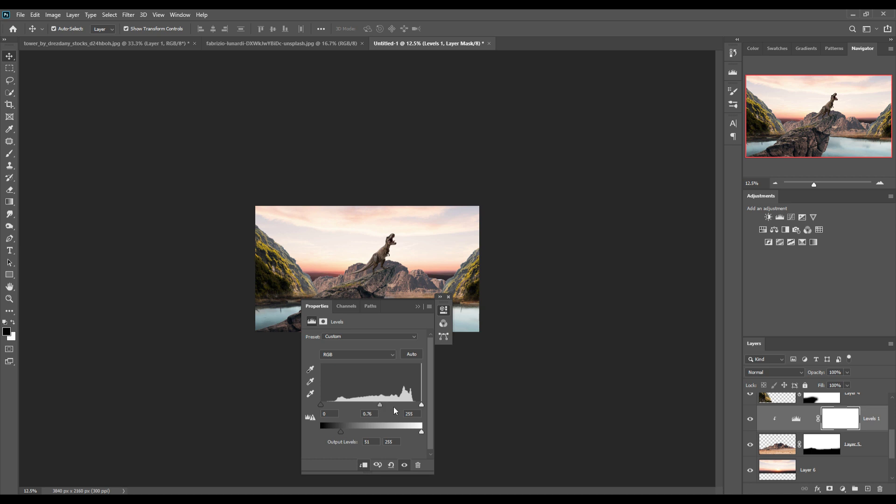
pyautogui.moveTo(421, 432); pyautogui.dragTo(384, 432)
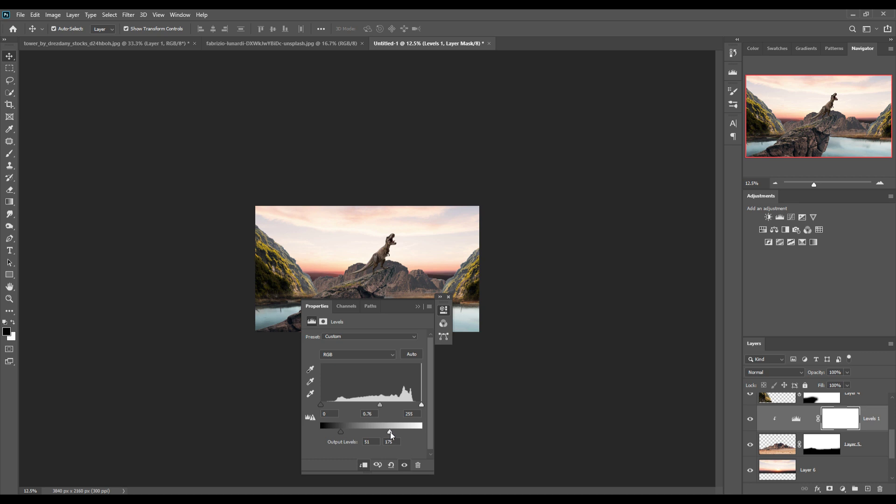
pyautogui.click(417, 306)
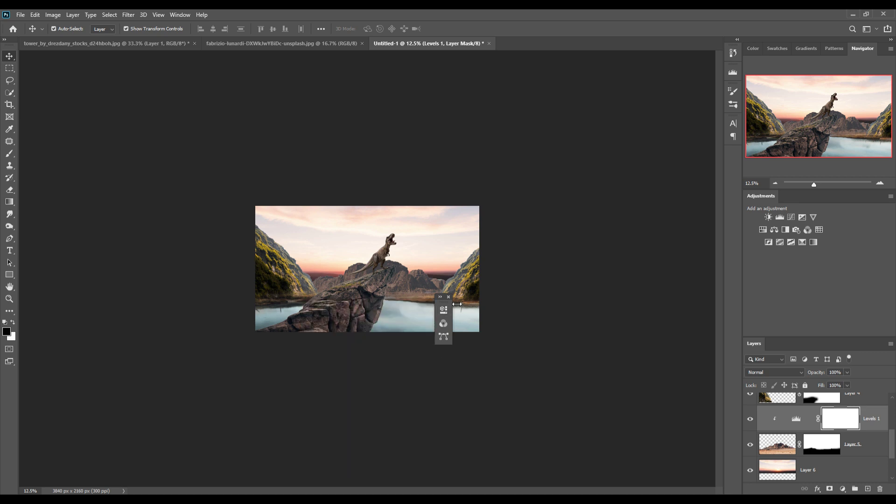
pyautogui.click(448, 297)
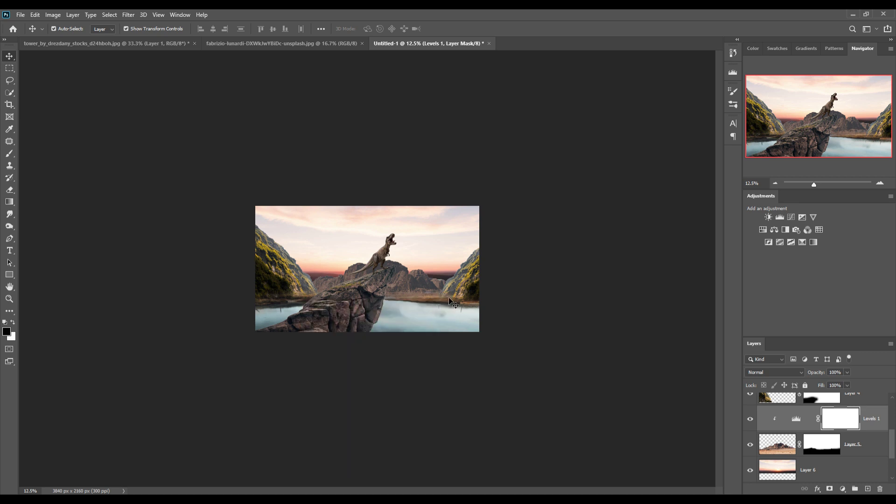
# Lower Layer 5's fill to 80%
pyautogui.click(414, 276)
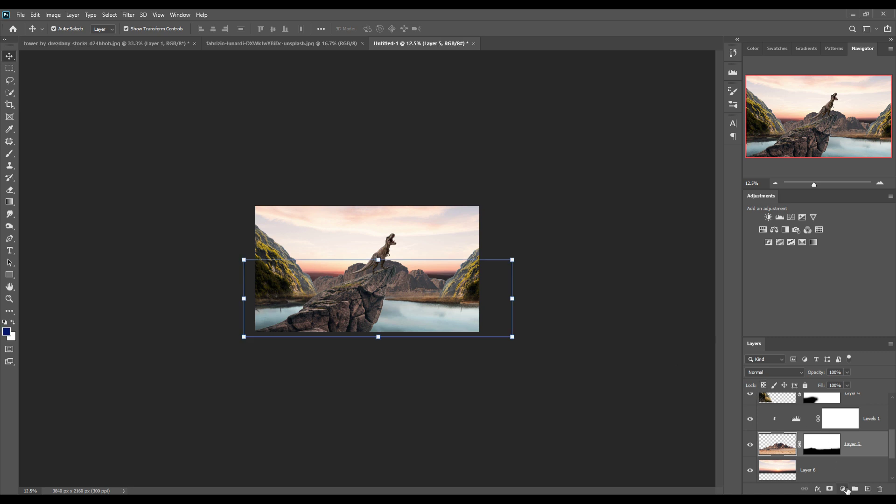
pyautogui.click(847, 386)
pyautogui.moveTo(848, 394)
pyautogui.mouseDown()
pyautogui.moveTo(839, 396)
pyautogui.moveTo(848, 397)
pyautogui.mouseUp()
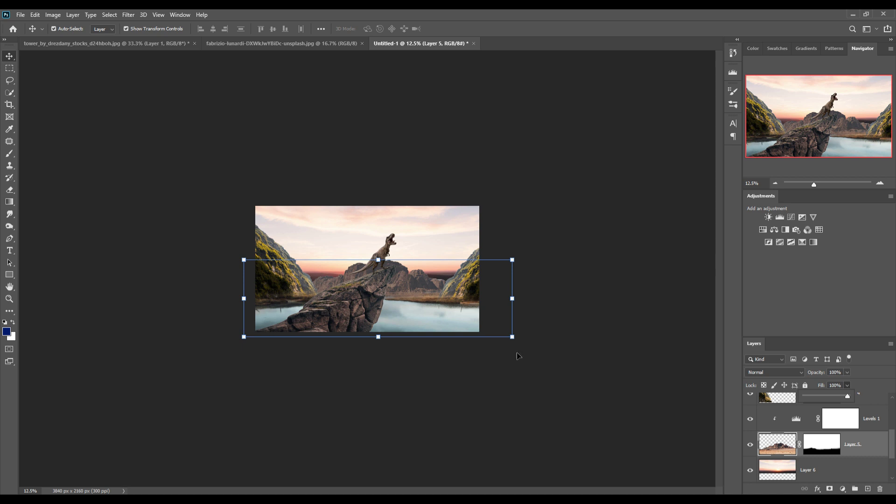
pyautogui.click(855, 453)
# Add a layer clipped to Layer 5 and ready a white 4% brush at 1000 px
pyautogui.click(868, 488)
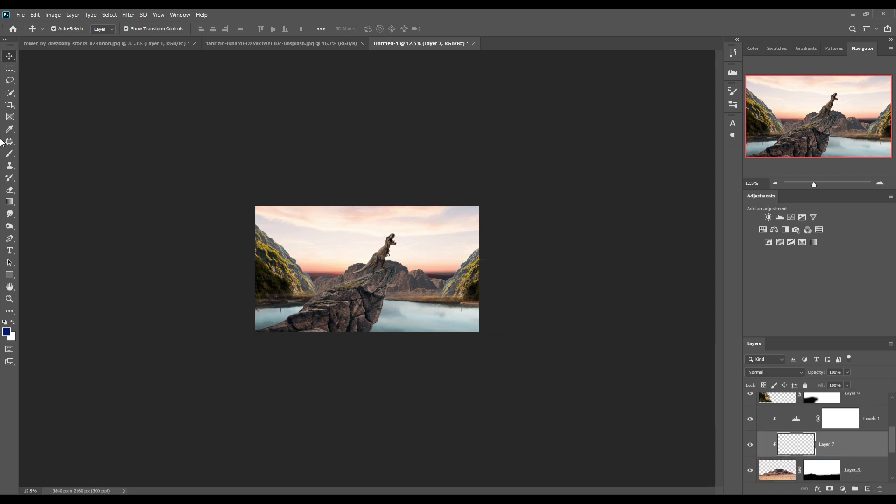
pyautogui.click(9, 153)
pyautogui.click(214, 29)
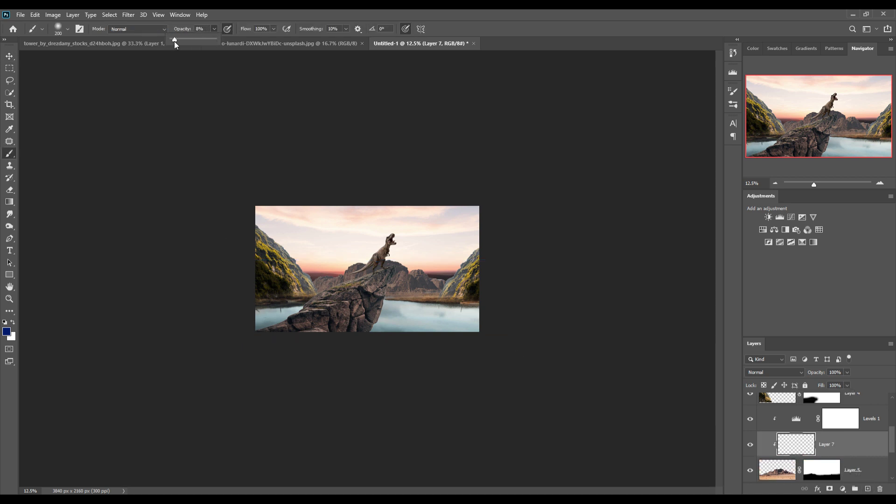
pyautogui.click(13, 323)
pyautogui.press(']')
pyautogui.press(']')
pyautogui.press(']')
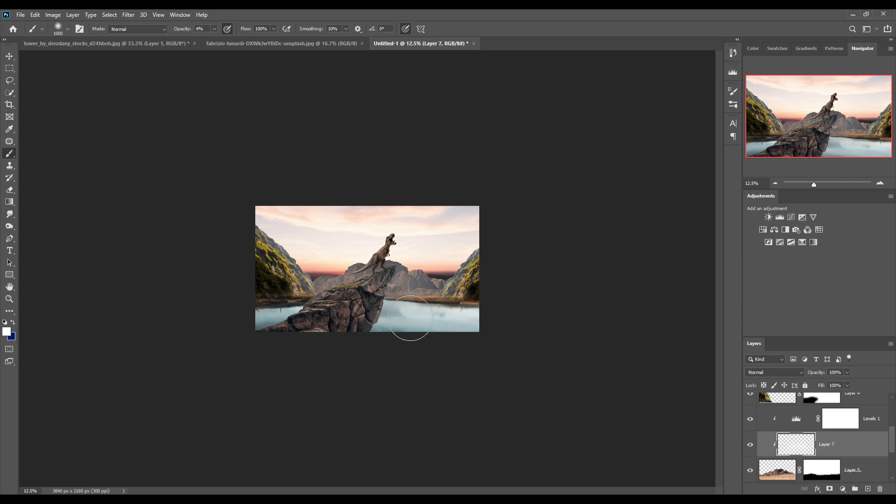
pyautogui.click(10, 60)
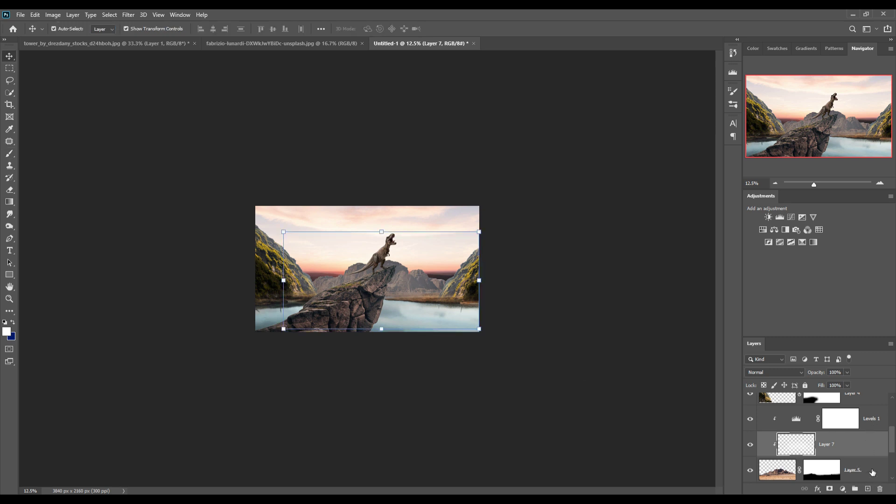
# Scale Layer 5, Layer 7 and Levels 1 to about 64% and reposition them left
pyautogui.keyDown('shift'); pyautogui.click(872, 423); pyautogui.keyUp('shift')
pyautogui.moveTo(516, 238); pyautogui.dragTo(420, 271)
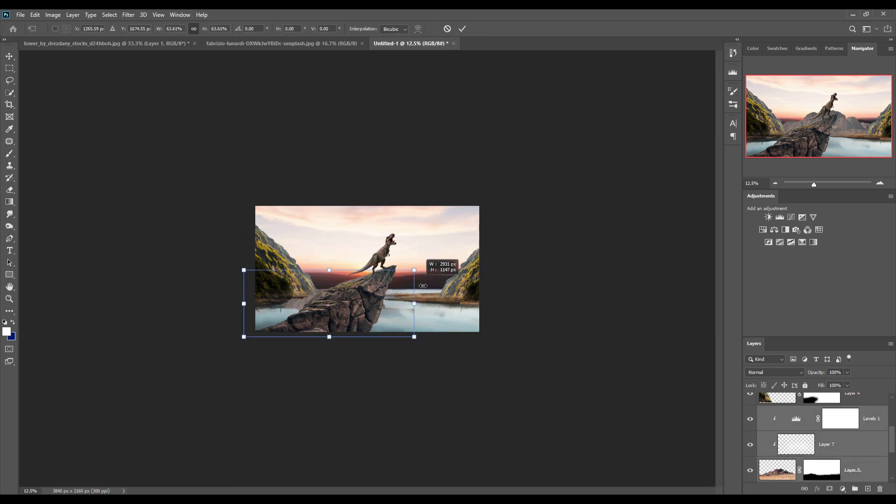
pyautogui.moveTo(314, 315)
pyautogui.mouseDown()
pyautogui.moveTo(299, 280)
pyautogui.moveTo(302, 311)
pyautogui.mouseUp()
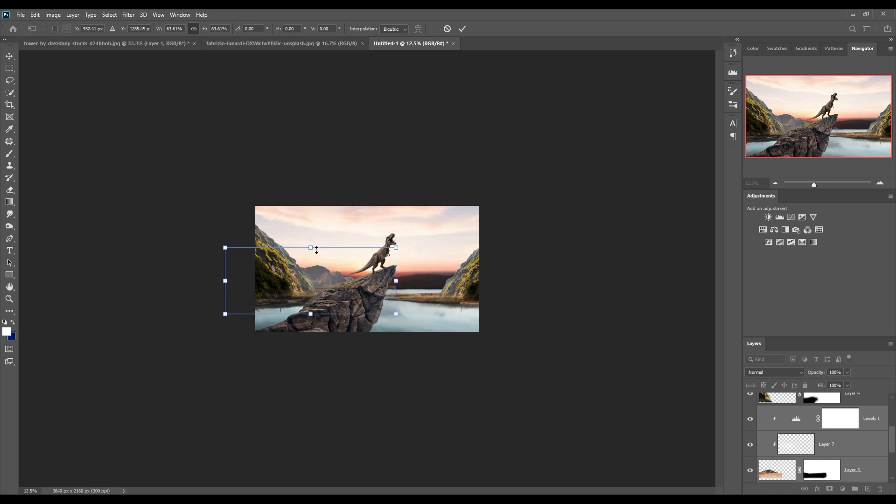
pyautogui.moveTo(317, 251); pyautogui.dragTo(317, 204)
pyautogui.moveTo(314, 252); pyautogui.dragTo(314, 273)
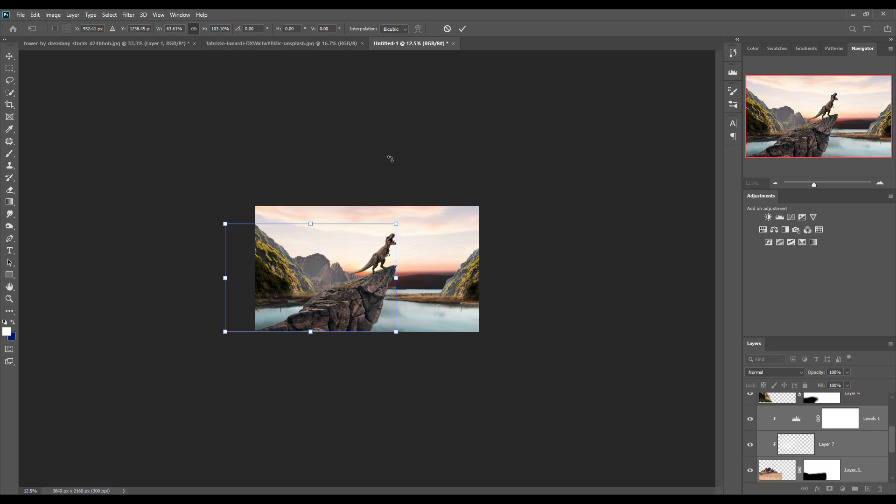
pyautogui.click(463, 29)
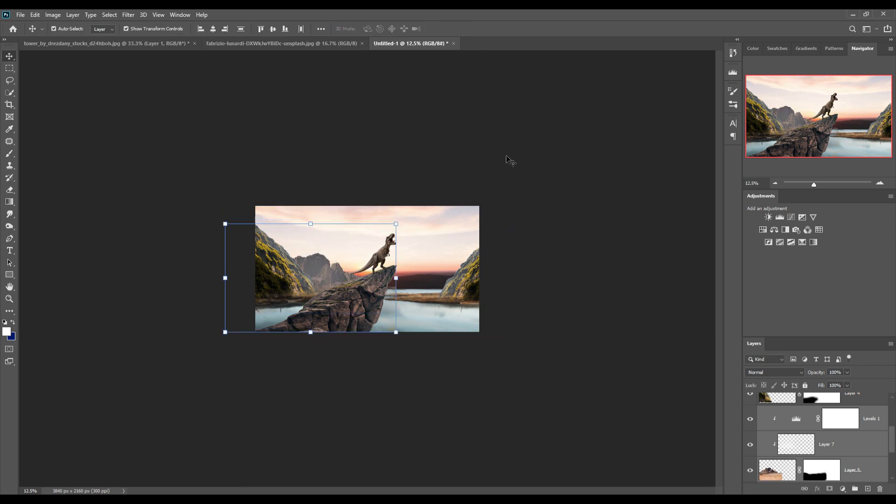
# Duplicate the three selected mountain layers
pyautogui.rightClick(876, 425)
pyautogui.click(783, 126)
pyautogui.press('Return')
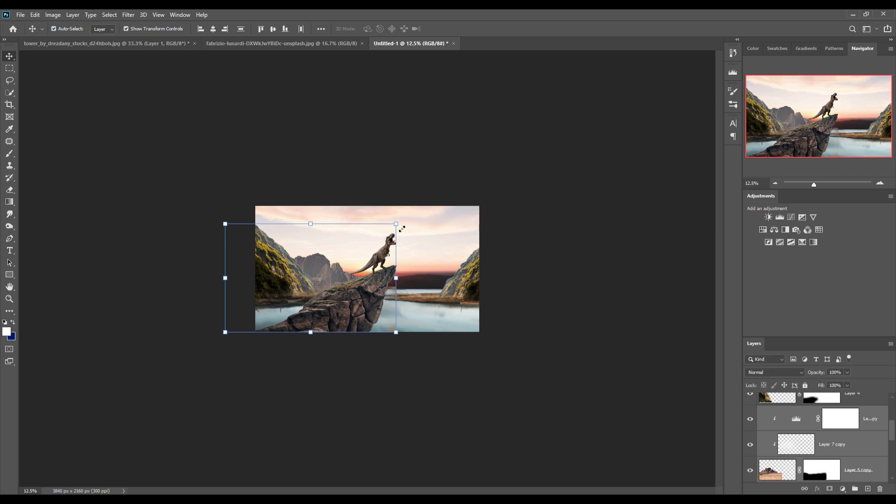
# Move the copied mountains to the lake's right side and stretch the peaks taller
pyautogui.moveTo(402, 229); pyautogui.dragTo(386, 230)
pyautogui.moveTo(358, 274); pyautogui.dragTo(508, 282)
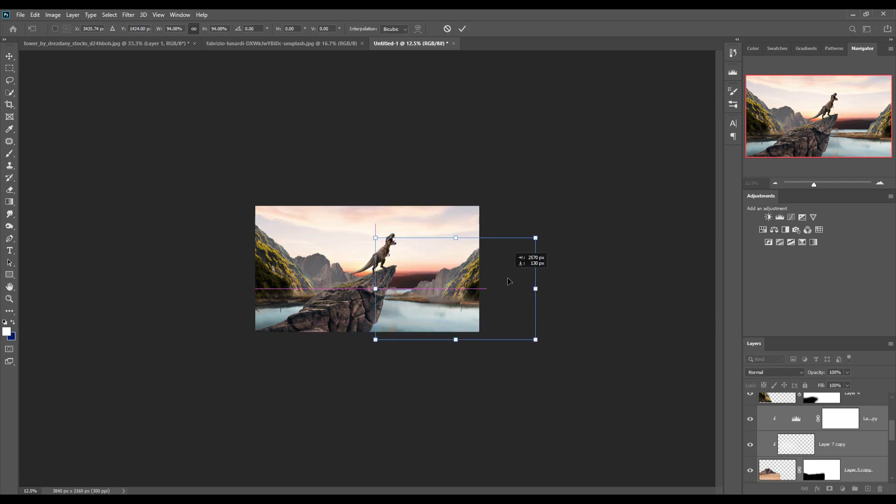
pyautogui.moveTo(455, 238); pyautogui.dragTo(455, 166)
pyautogui.moveTo(455, 243); pyautogui.dragTo(456, 275)
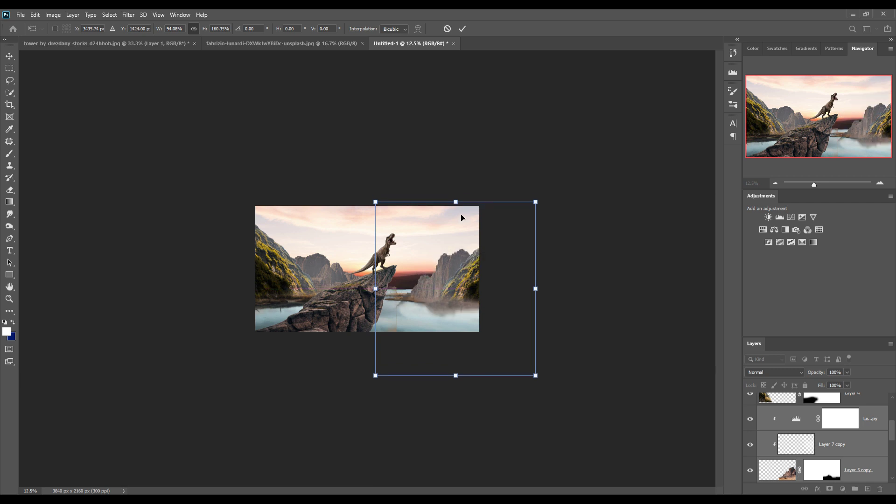
pyautogui.moveTo(456, 205); pyautogui.dragTo(456, 171)
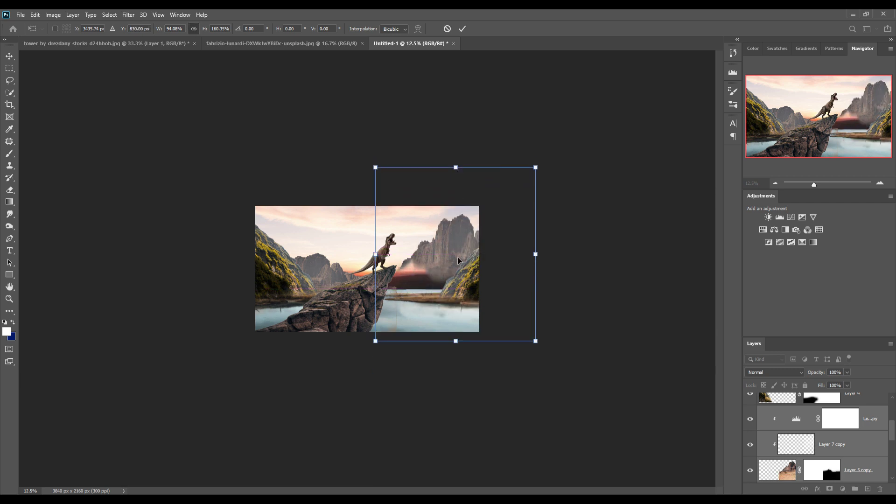
pyautogui.moveTo(460, 346); pyautogui.dragTo(456, 403)
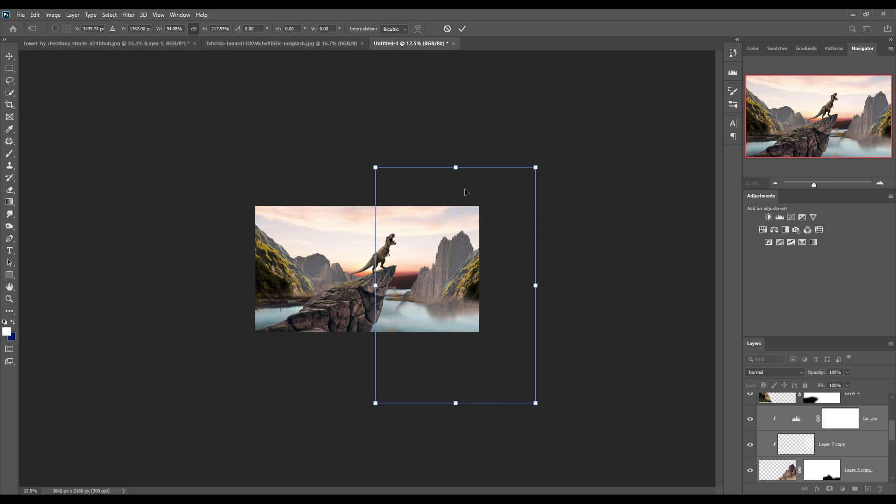
pyautogui.moveTo(461, 170); pyautogui.dragTo(460, 132)
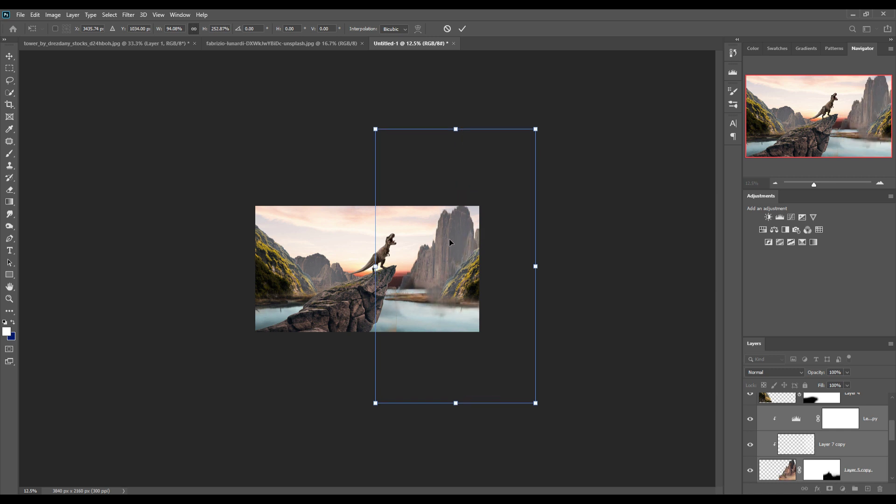
pyautogui.moveTo(450, 242); pyautogui.dragTo(451, 265)
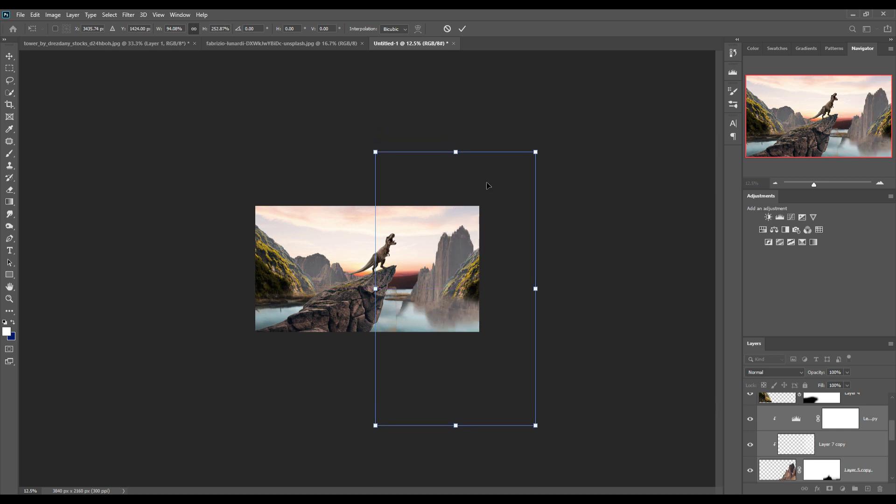
pyautogui.click(462, 30)
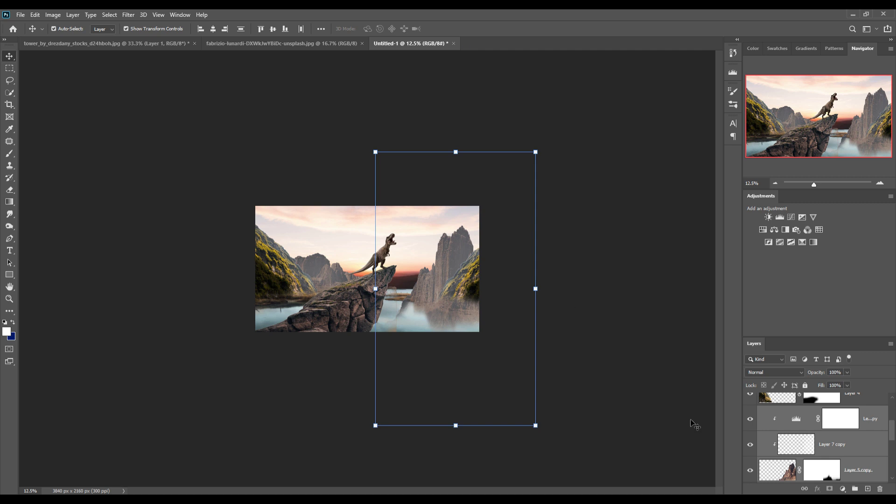
pyautogui.click(821, 469)
# Paint black at 100% on Layer 5 copy's mask to hide the peaks' base at the lake
pyautogui.press('x')
pyautogui.click(10, 154)
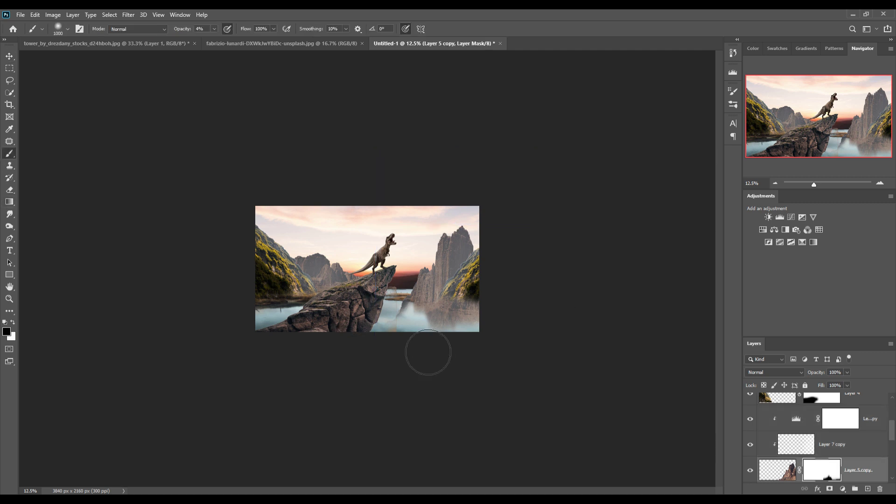
pyautogui.press('[')
pyautogui.press('[')
pyautogui.press('[')
pyautogui.press('0')
pyautogui.press('[')
pyautogui.moveTo(406, 327)
pyautogui.mouseDown()
pyautogui.moveTo(399, 301)
pyautogui.moveTo(412, 315)
pyautogui.moveTo(450, 312)
pyautogui.moveTo(409, 305)
pyautogui.moveTo(440, 309)
pyautogui.moveTo(426, 324)
pyautogui.moveTo(487, 332)
pyautogui.moveTo(484, 310)
pyautogui.mouseUp()
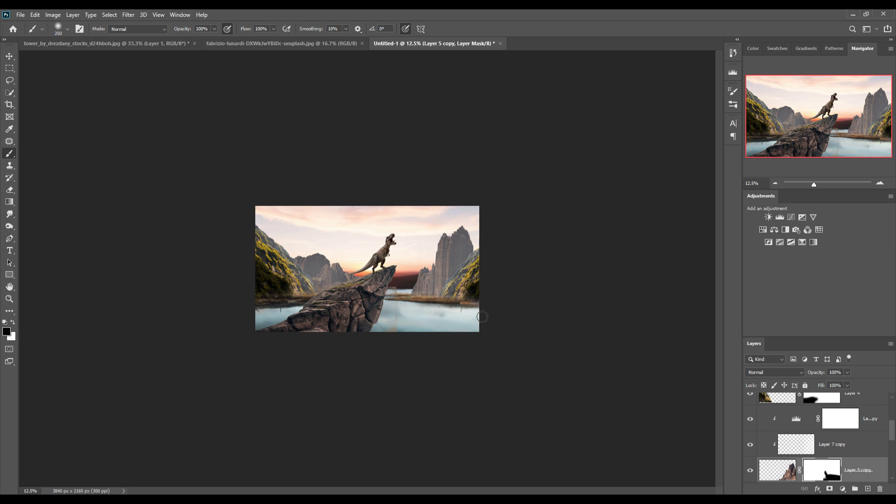
# Widen Layer 7 copy and Layer 5 copy to about 115% toward the right edge
pyautogui.click(9, 56)
pyautogui.click(458, 249)
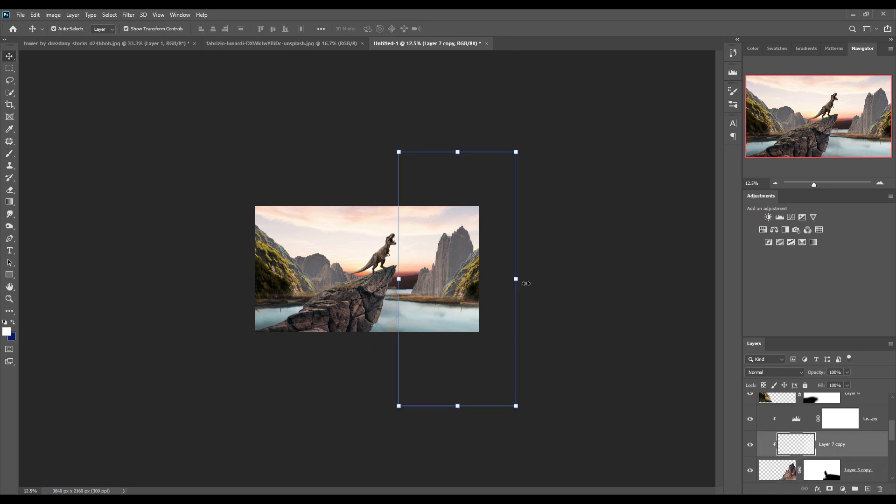
pyautogui.moveTo(522, 282); pyautogui.dragTo(533, 282)
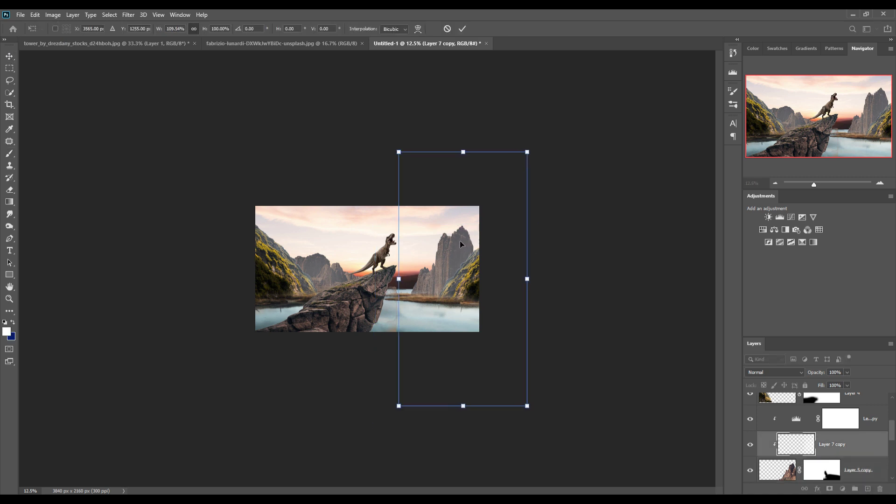
pyautogui.click(795, 462)
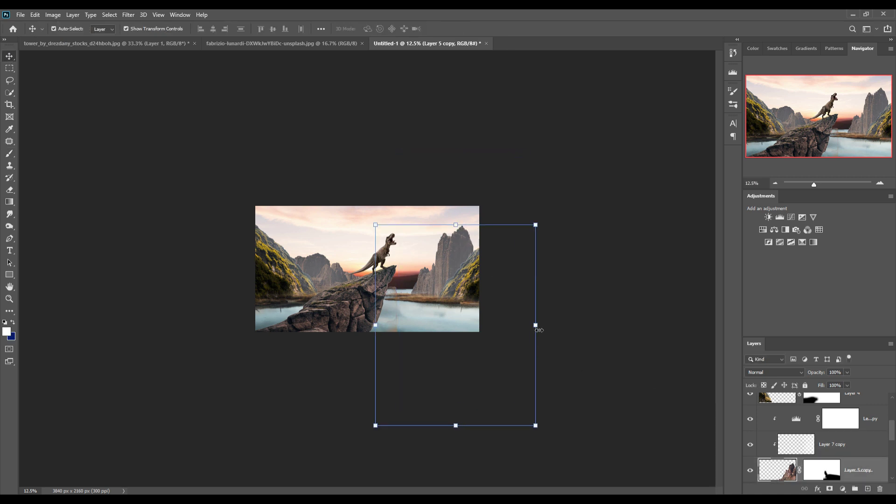
pyautogui.moveTo(539, 330); pyautogui.dragTo(563, 328)
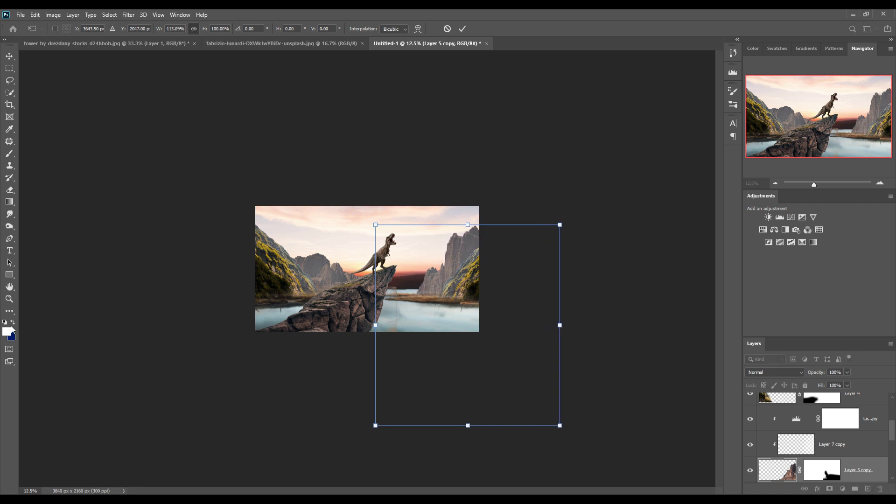
pyautogui.click(462, 29)
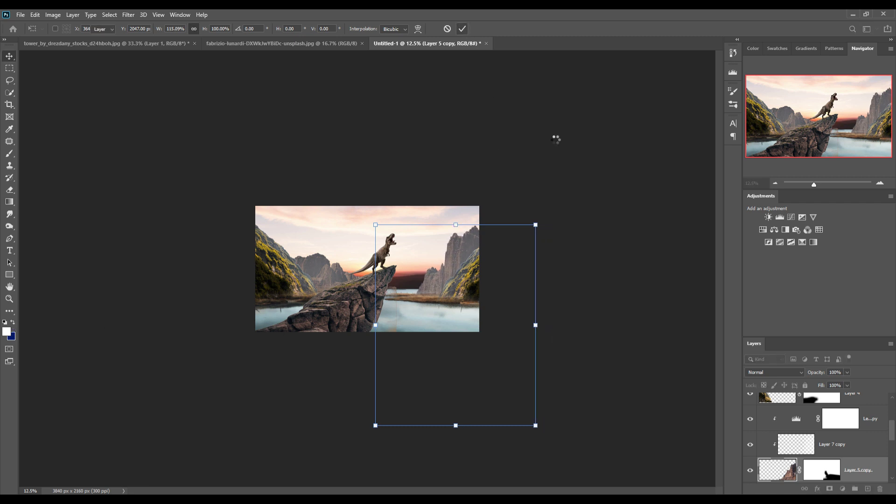
# Paint white on the mask to restore a small area of the right peaks
pyautogui.click(13, 322)
pyautogui.click(9, 153)
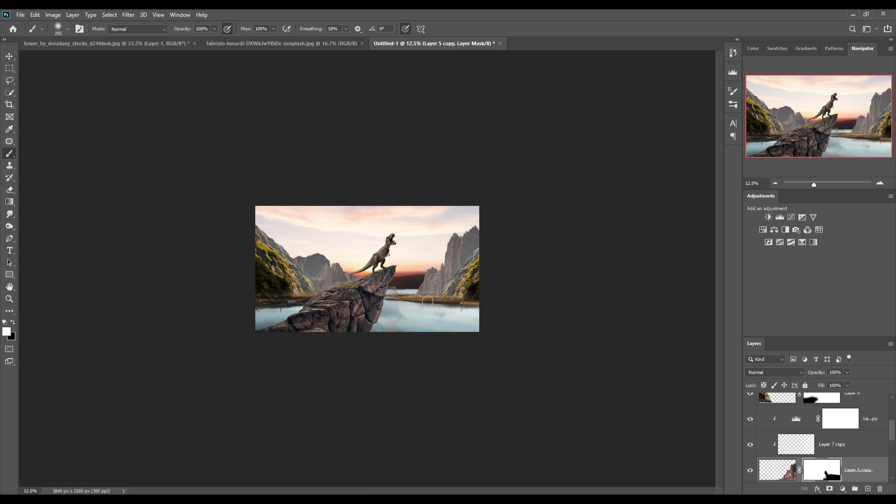
pyautogui.moveTo(436, 295); pyautogui.dragTo(441, 295)
pyautogui.click(9, 56)
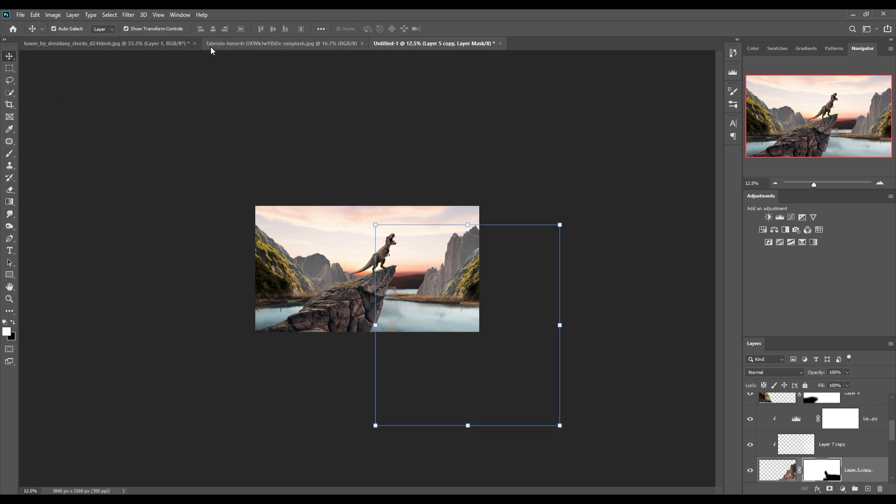
# Quick-select the rocky peak, hillside and left mountain range in the cloudy landscape photo
pyautogui.click(228, 43)
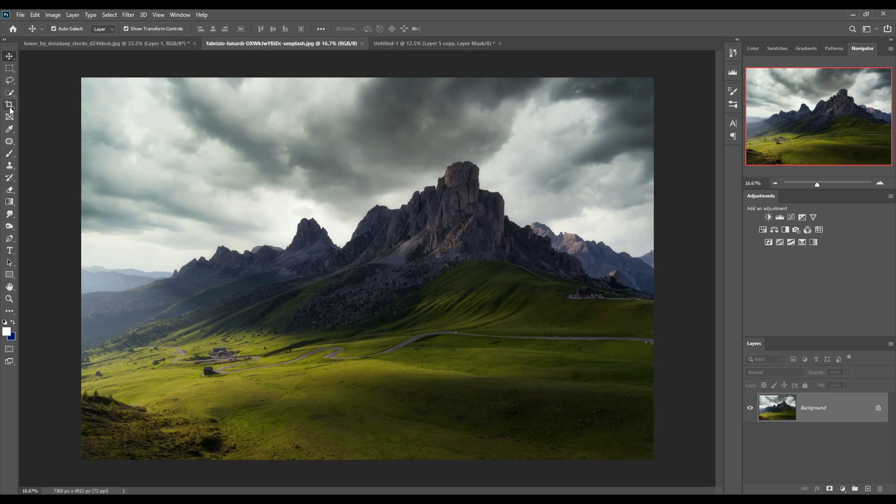
pyautogui.click(9, 92)
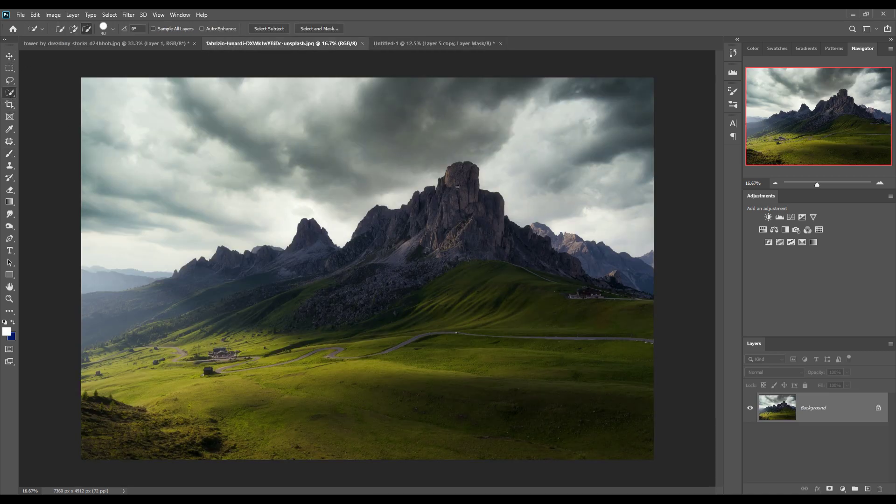
pyautogui.click(60, 29)
pyautogui.moveTo(444, 216); pyautogui.dragTo(578, 278)
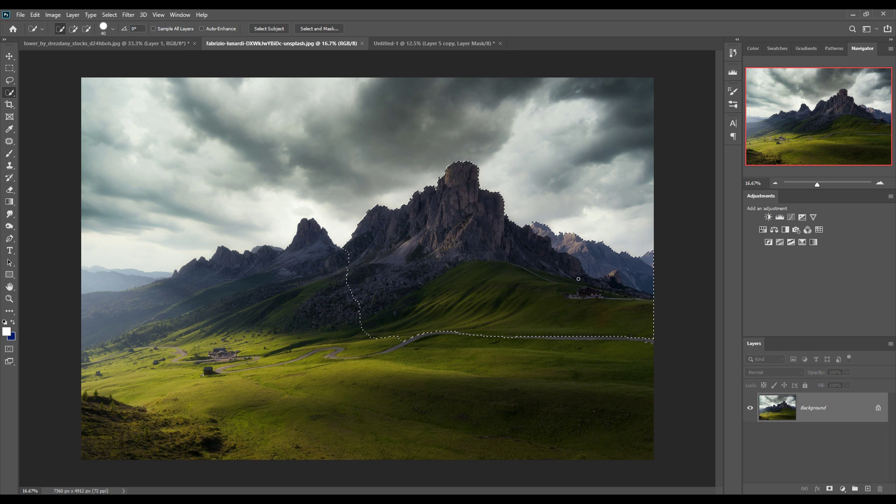
pyautogui.moveTo(322, 290); pyautogui.dragTo(238, 278)
# Drag the selected mountains into Untitled-1 as a new layer and close the photo window
pyautogui.press('v')
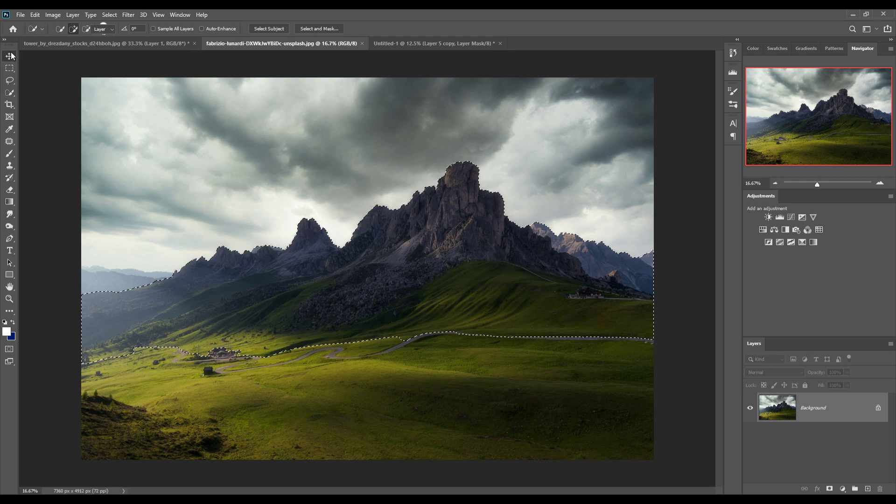
pyautogui.moveTo(281, 43); pyautogui.dragTo(281, 111)
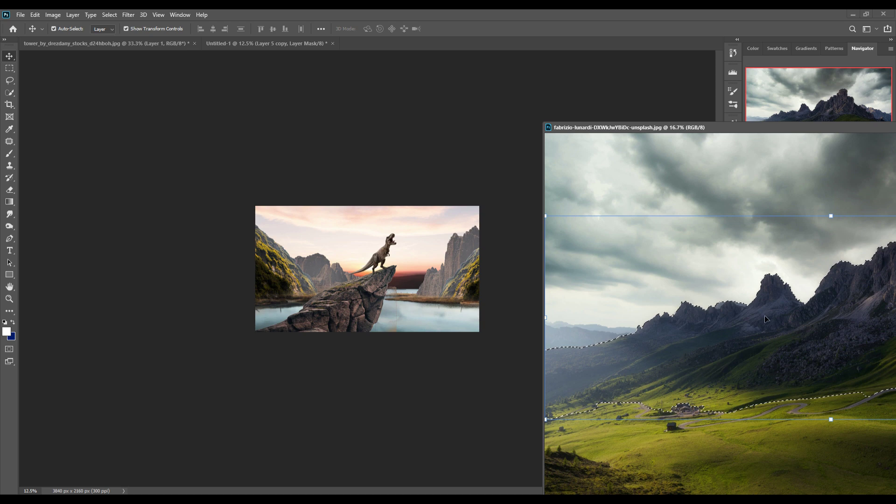
pyautogui.moveTo(643, 252); pyautogui.dragTo(429, 240)
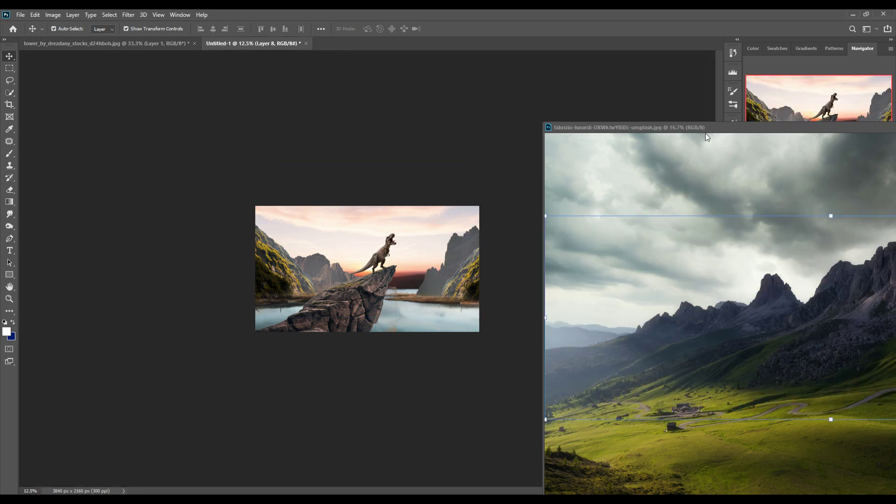
pyautogui.moveTo(705, 127); pyautogui.dragTo(441, 232)
pyautogui.click(523, 230)
# Move Layer 8 below Layer 5, then scale and position it behind the T-rex
pyautogui.moveTo(844, 467); pyautogui.dragTo(841, 423)
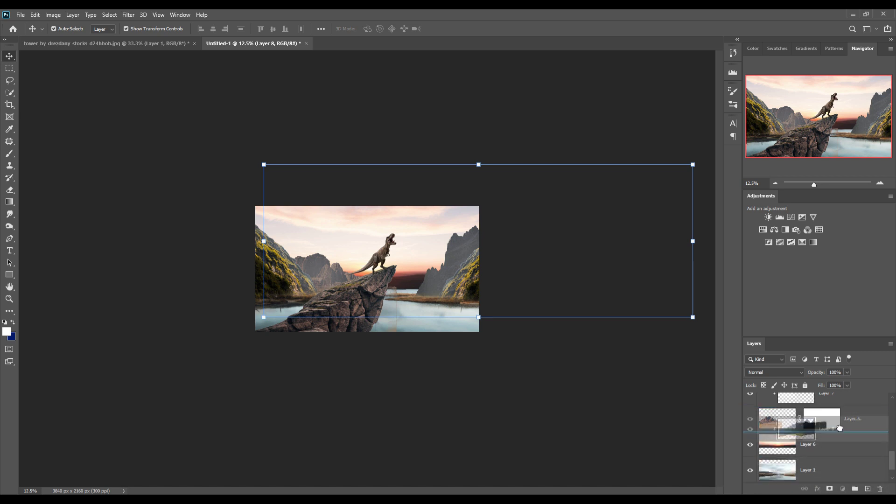
pyautogui.moveTo(840, 423); pyautogui.dragTo(837, 442)
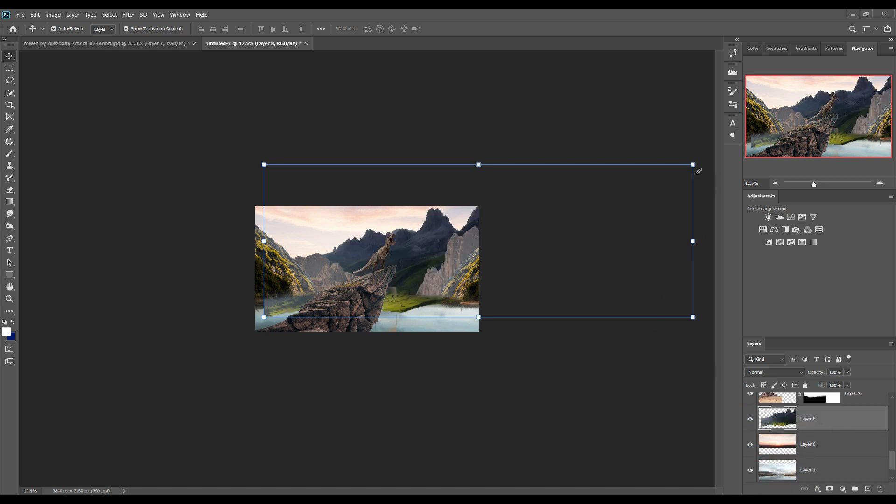
pyautogui.moveTo(698, 172); pyautogui.dragTo(518, 226)
pyautogui.moveTo(432, 276)
pyautogui.mouseDown()
pyautogui.moveTo(541, 279)
pyautogui.moveTo(512, 275)
pyautogui.mouseUp()
pyautogui.hotkey('ctrl', 'z')
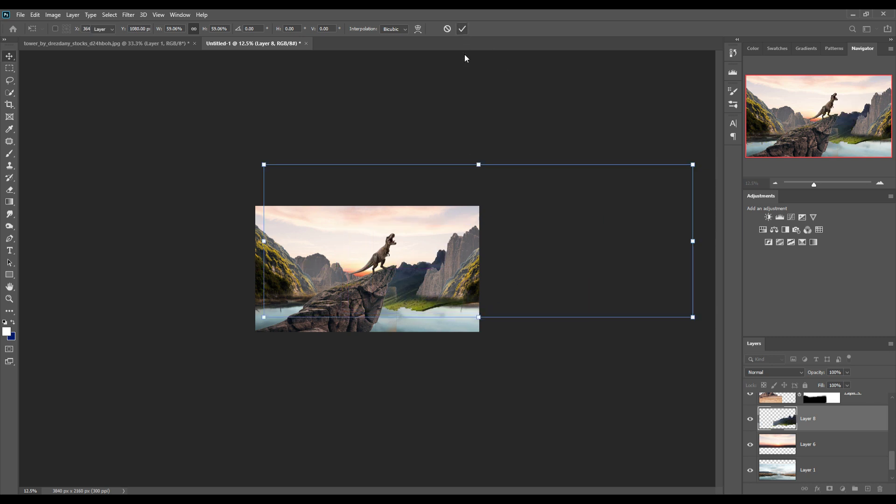
pyautogui.press('Return')
pyautogui.click(469, 246)
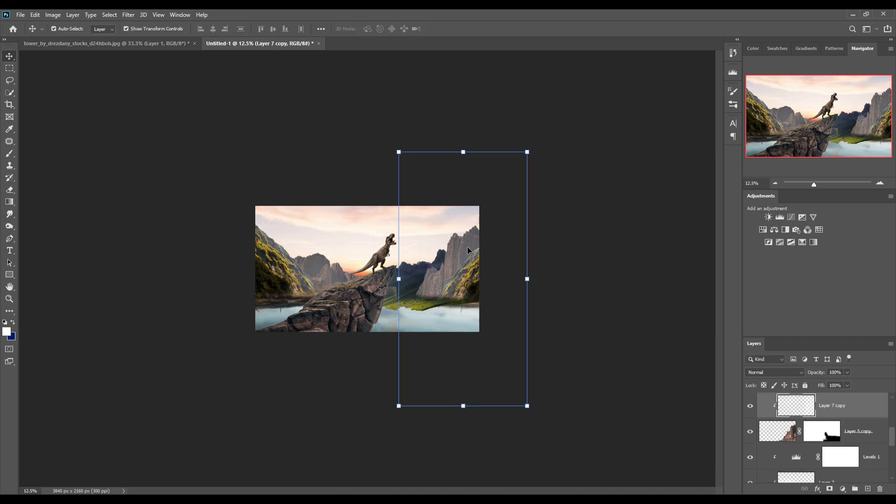
# Hide Layer 5 copy's pale cliff and stretch Layer 8 about 127% taller
pyautogui.click(750, 432)
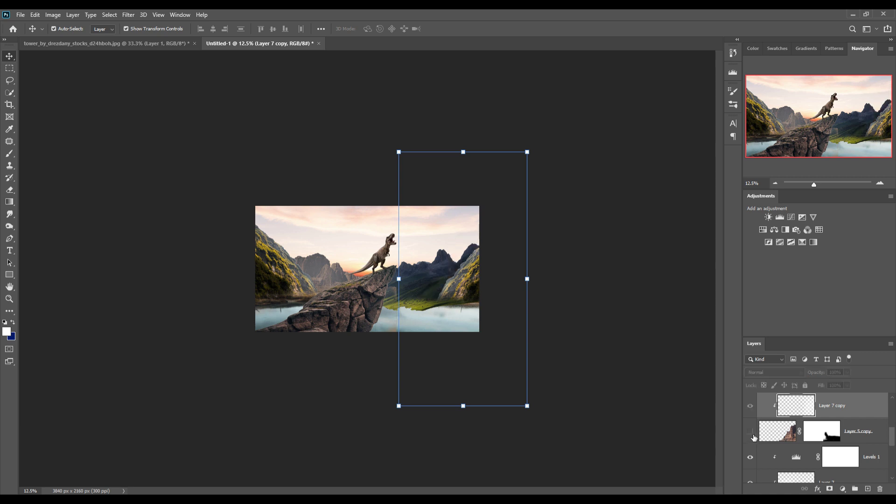
pyautogui.click(433, 272)
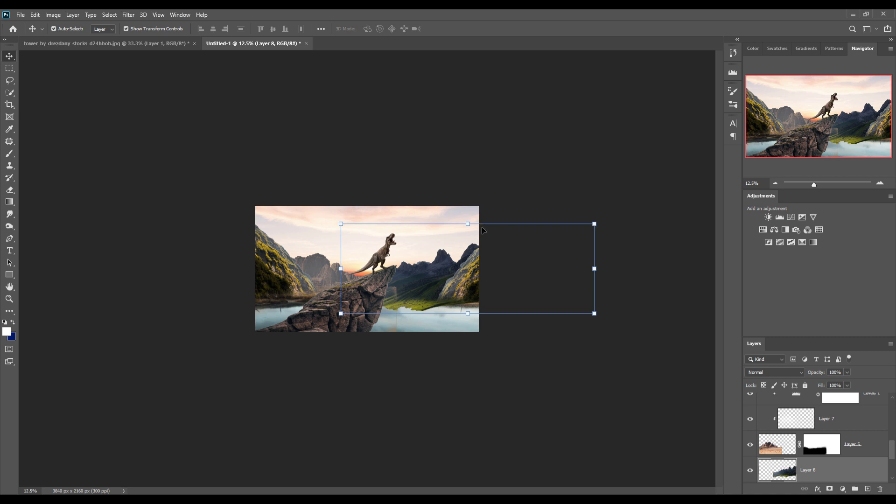
pyautogui.moveTo(471, 227); pyautogui.dragTo(472, 200)
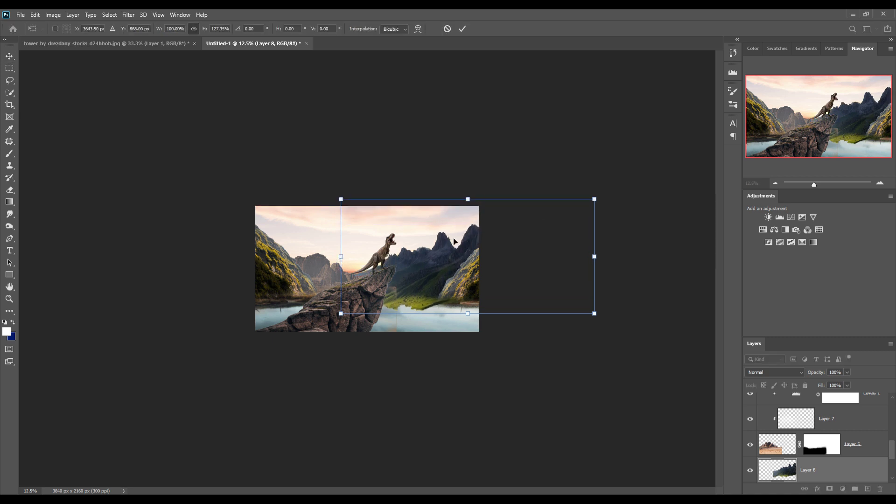
pyautogui.moveTo(439, 271); pyautogui.dragTo(447, 275)
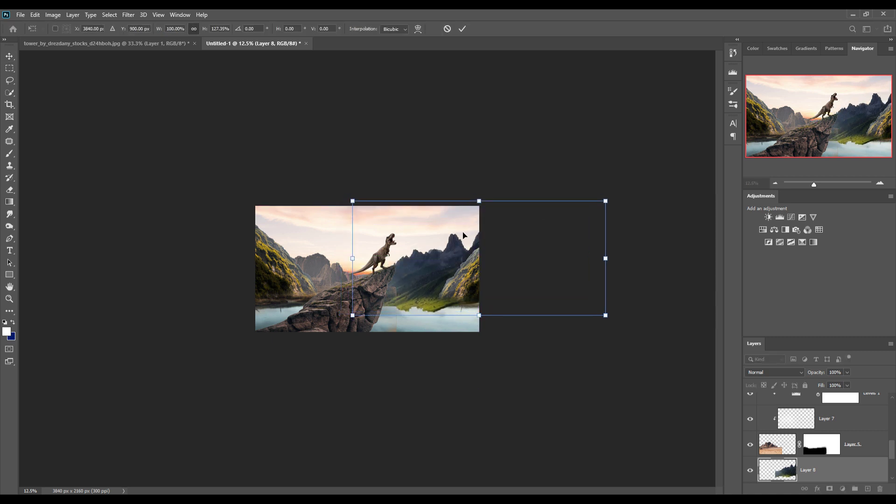
pyautogui.click(462, 29)
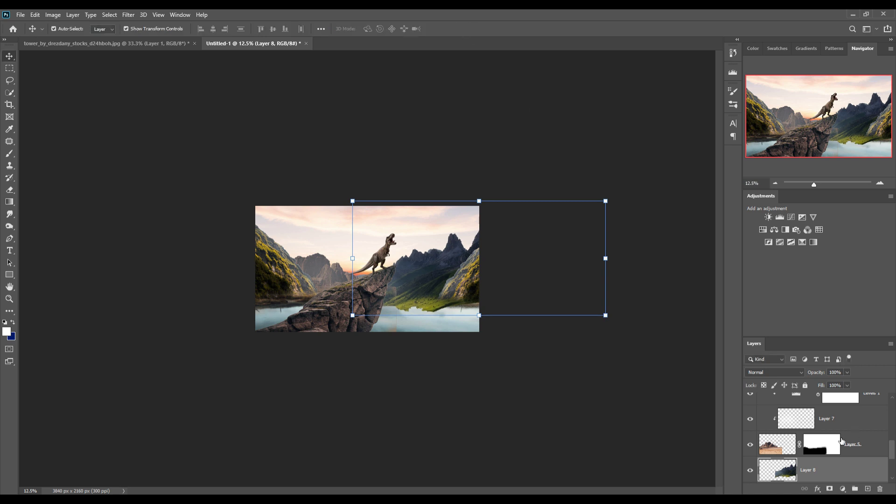
# Mask Layer 8, painting black over the green field and white to restore some shoreline
pyautogui.click(829, 489)
pyautogui.press('b')
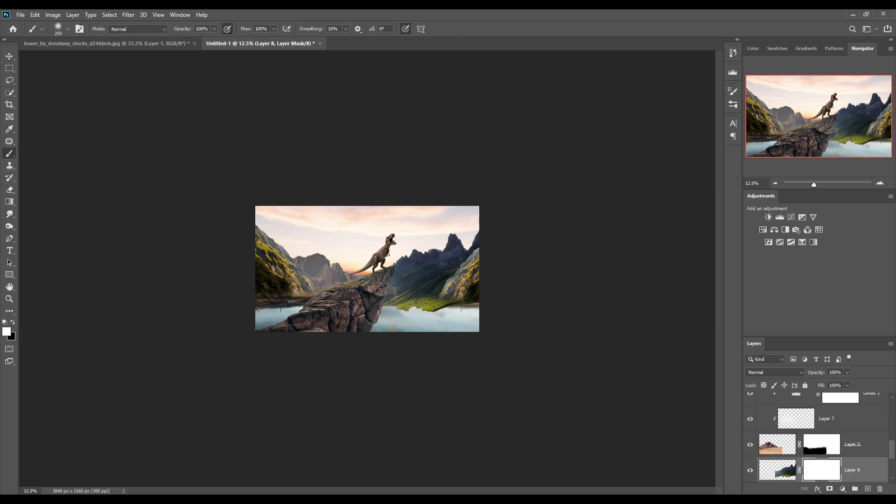
pyautogui.click(13, 323)
pyautogui.moveTo(394, 340)
pyautogui.mouseDown()
pyautogui.moveTo(521, 320)
pyautogui.moveTo(456, 310)
pyautogui.moveTo(410, 326)
pyautogui.moveTo(456, 326)
pyautogui.mouseUp()
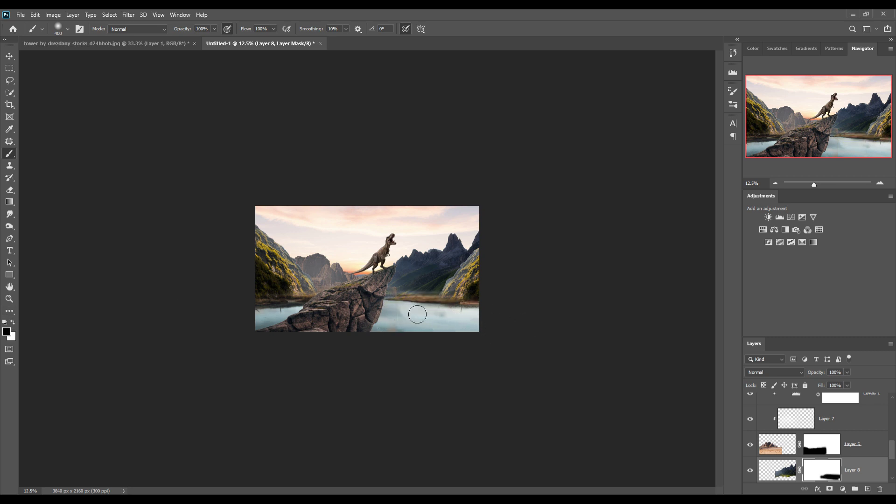
pyautogui.click(12, 322)
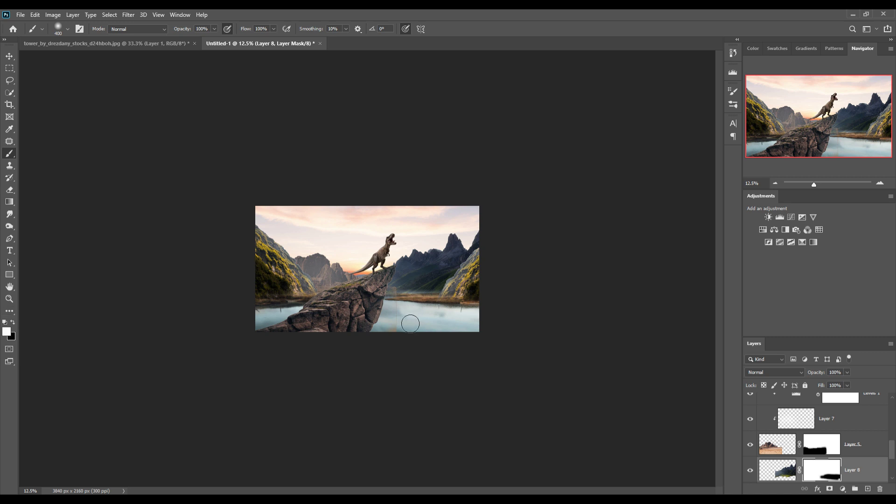
pyautogui.moveTo(429, 293); pyautogui.dragTo(397, 292)
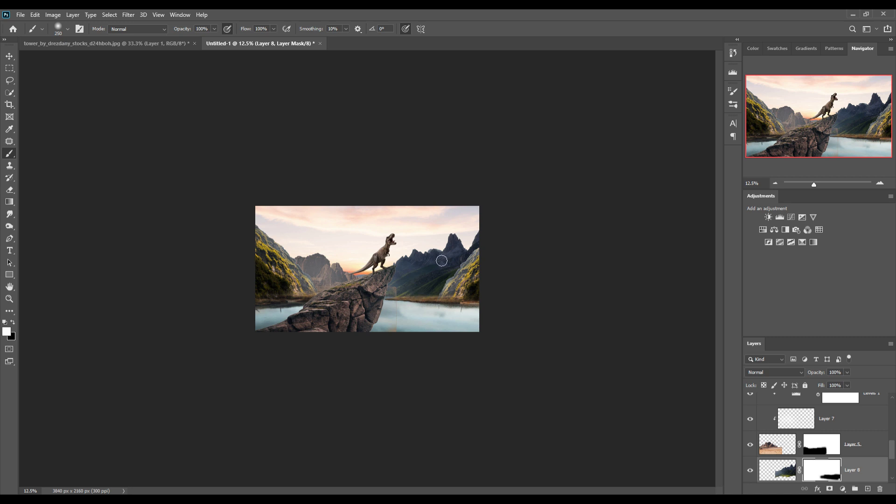
pyautogui.click(9, 57)
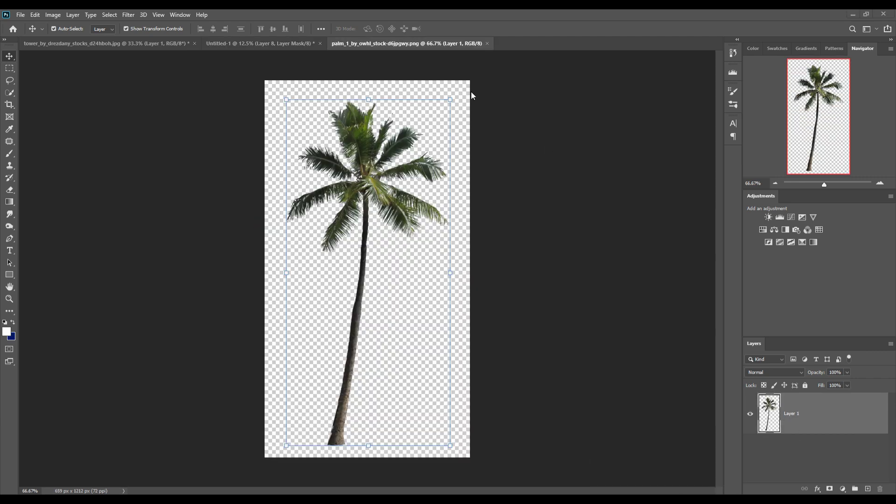
# Copy the palm tree image into the composition as Layer 9
pyautogui.moveTo(405, 43); pyautogui.dragTo(563, 105)
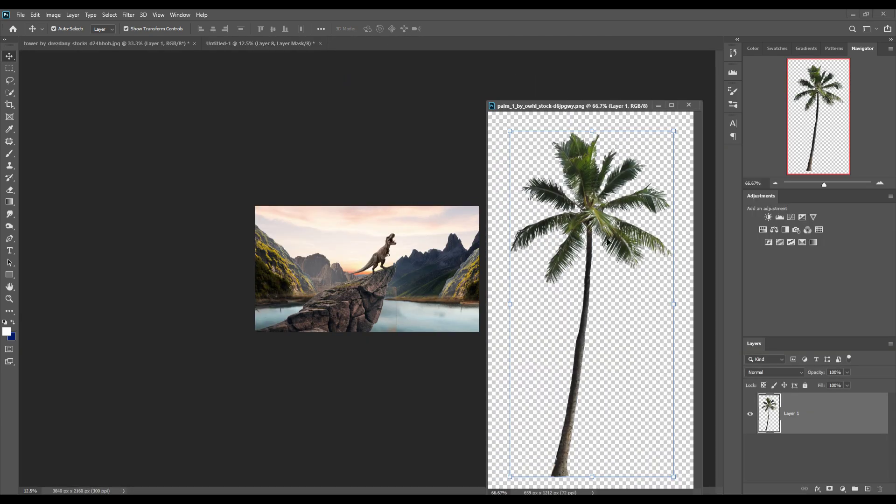
pyautogui.moveTo(590, 304)
pyautogui.mouseDown()
pyautogui.moveTo(590, 321)
pyautogui.moveTo(444, 276)
pyautogui.mouseUp()
pyautogui.click(659, 108)
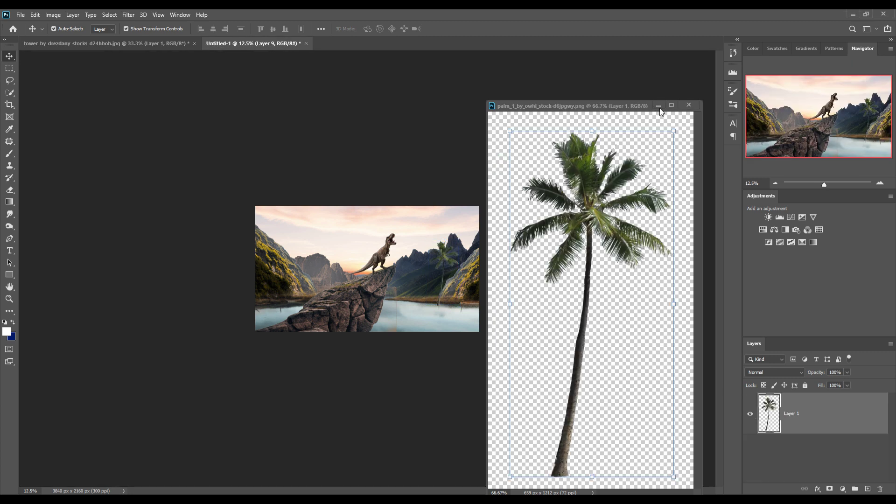
pyautogui.click(689, 104)
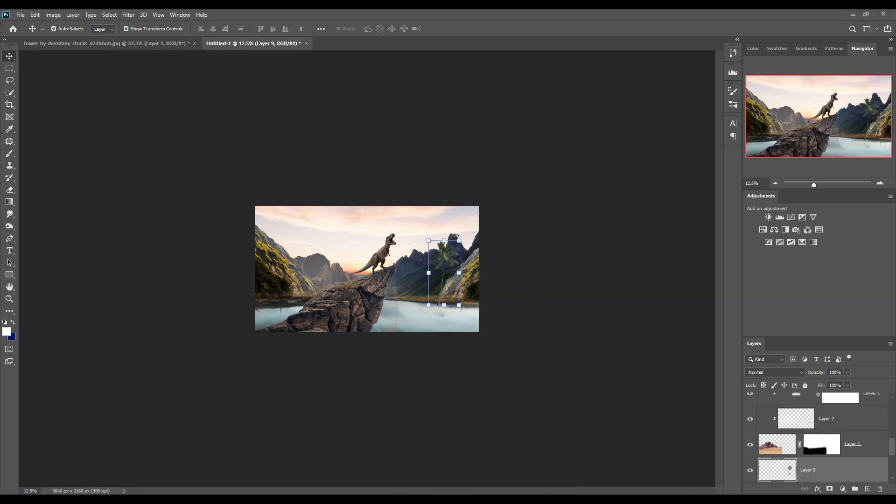
# Tilt the palm over the rock, flip it horizontally, and raise it in the stack
pyautogui.moveTo(466, 236); pyautogui.dragTo(451, 231)
pyautogui.moveTo(439, 263); pyautogui.dragTo(407, 281)
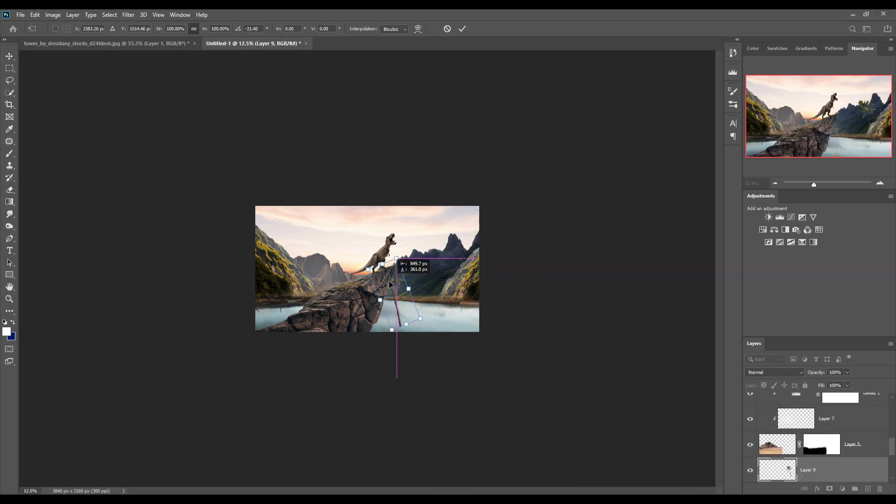
pyautogui.click(35, 14)
pyautogui.moveTo(50, 228)
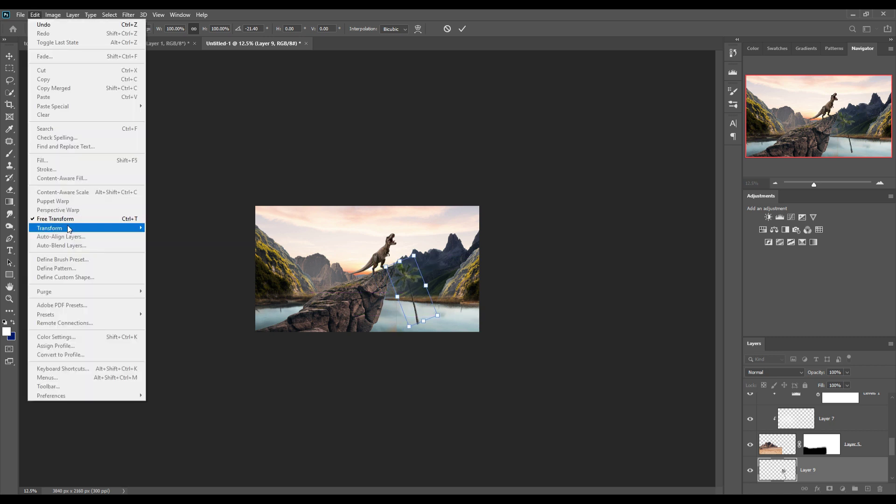
pyautogui.click(180, 372)
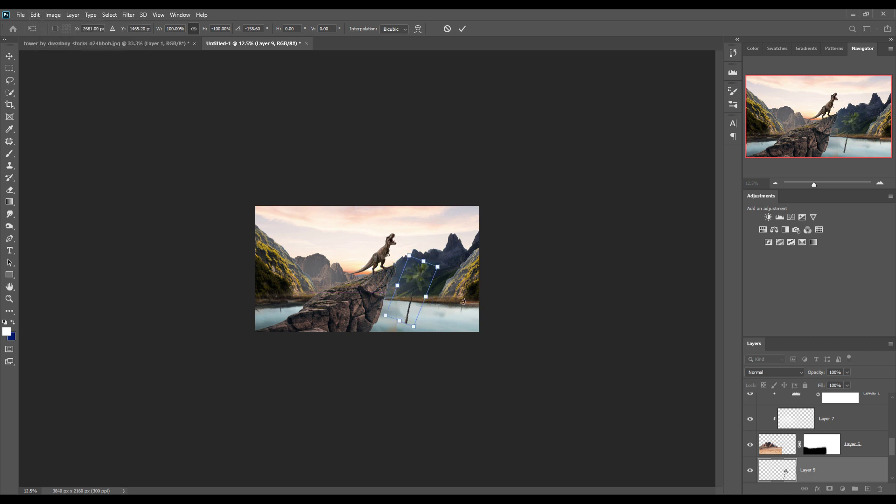
pyautogui.moveTo(847, 466); pyautogui.dragTo(834, 388)
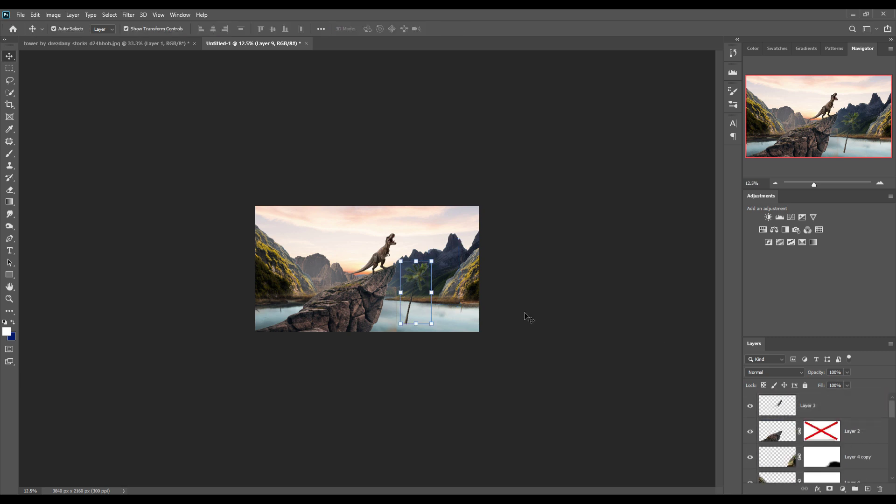
pyautogui.scroll(-5, 854, 405)
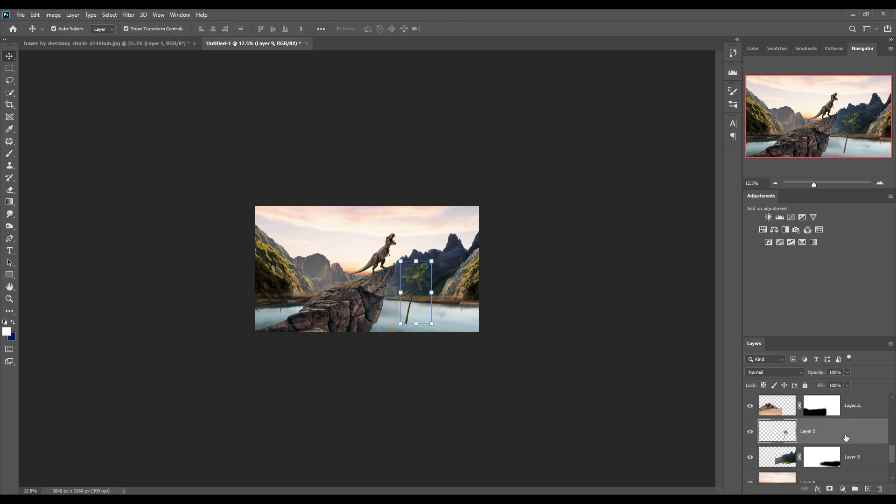
pyautogui.moveTo(846, 438); pyautogui.dragTo(835, 404)
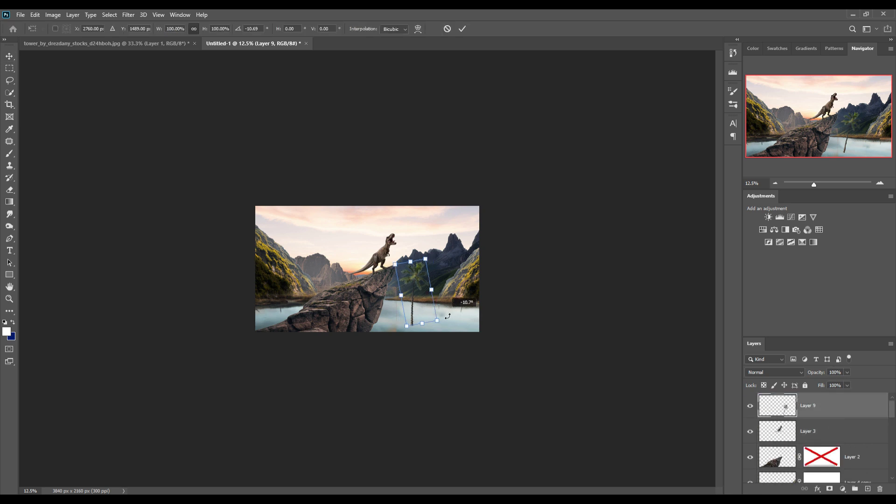
# Enlarge the palm tree to about 159% with a gentler tilt, shifted right
pyautogui.moveTo(445, 322)
pyautogui.mouseDown()
pyautogui.moveTo(457, 283)
pyautogui.moveTo(479, 321)
pyautogui.mouseUp()
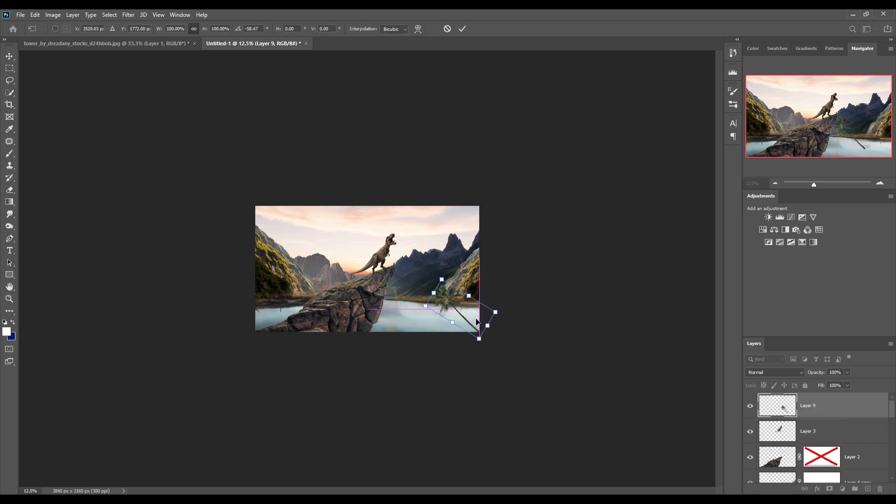
pyautogui.moveTo(446, 283); pyautogui.dragTo(455, 206)
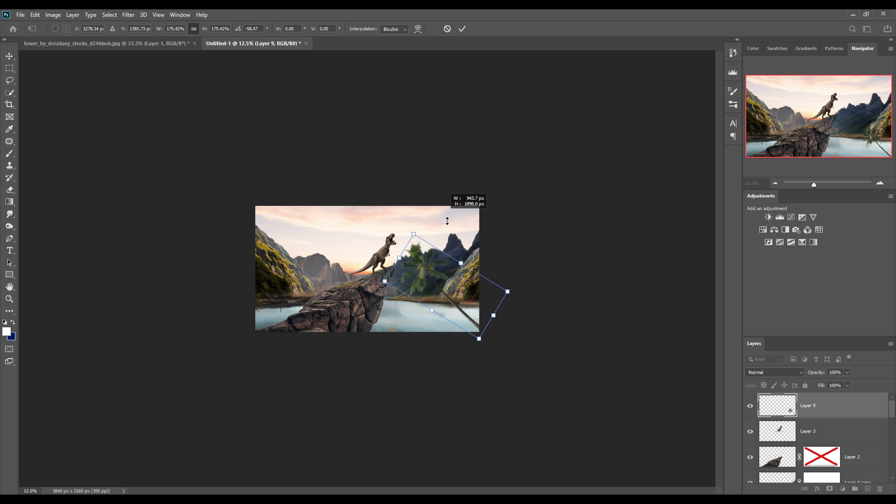
pyautogui.moveTo(532, 260); pyautogui.dragTo(534, 269)
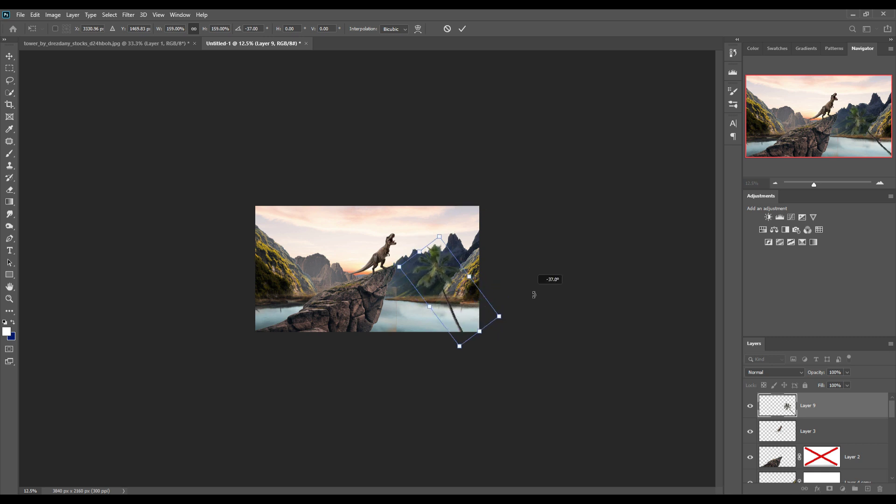
pyautogui.click(462, 29)
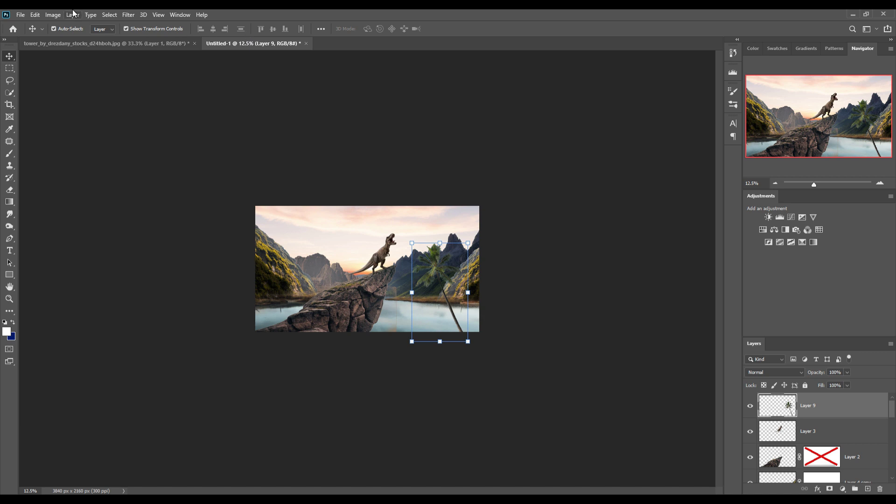
# Puppet Warp the palm, pinning the crown and bending the trunk base into a curve
pyautogui.click(35, 15)
pyautogui.moveTo(50, 228)
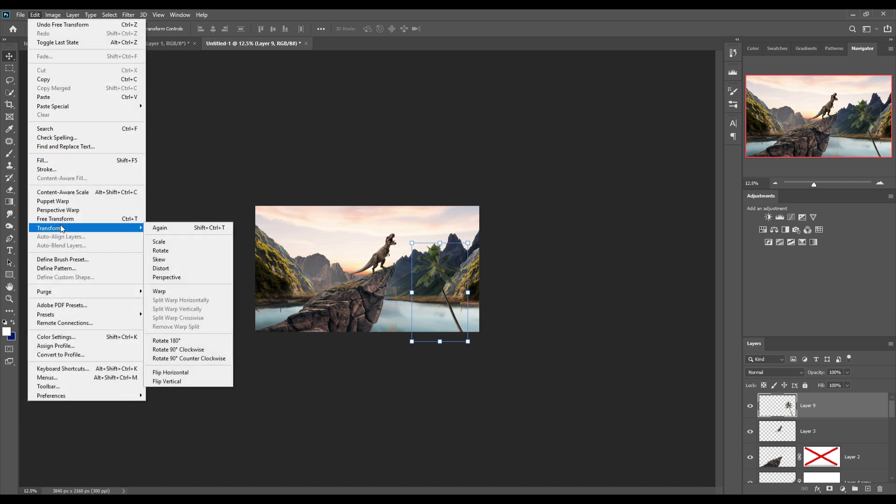
pyautogui.click(53, 201)
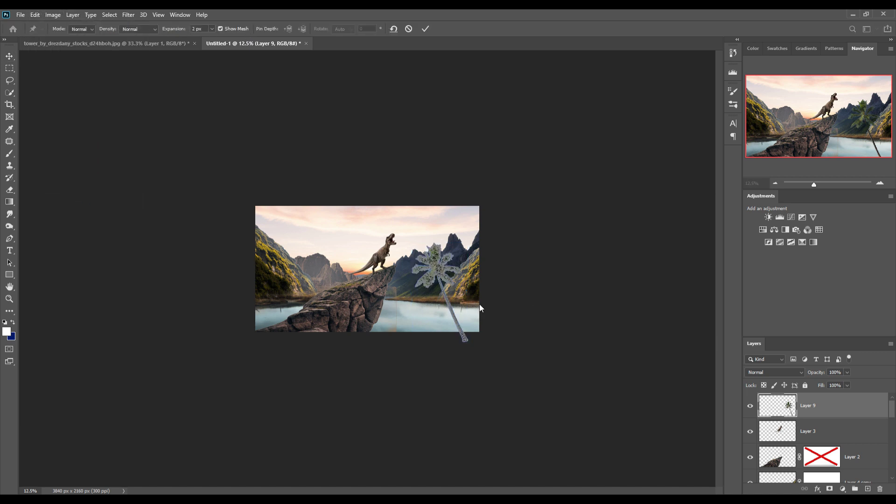
pyautogui.click(438, 269)
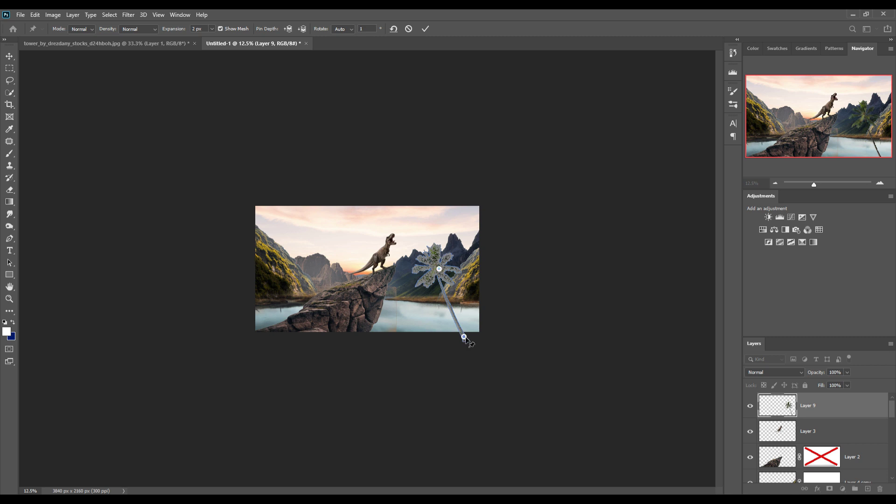
pyautogui.moveTo(464, 337)
pyautogui.mouseDown()
pyautogui.moveTo(482, 330)
pyautogui.moveTo(453, 314)
pyautogui.mouseUp()
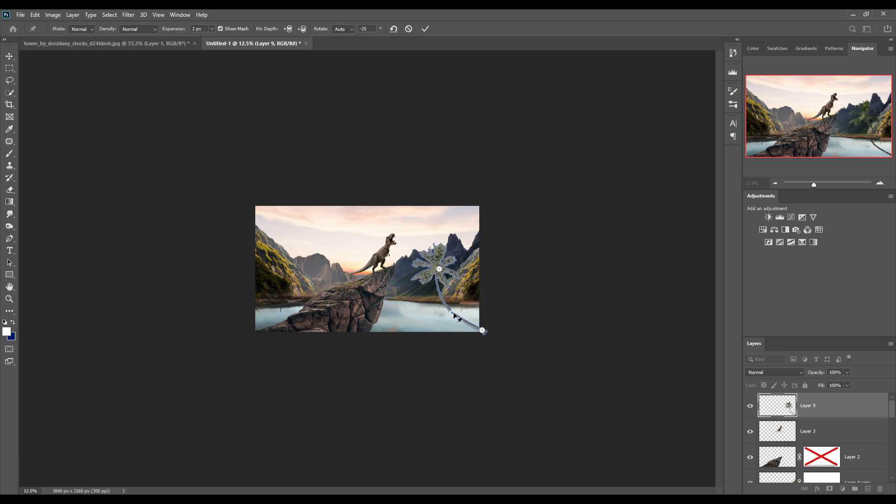
pyautogui.click(425, 29)
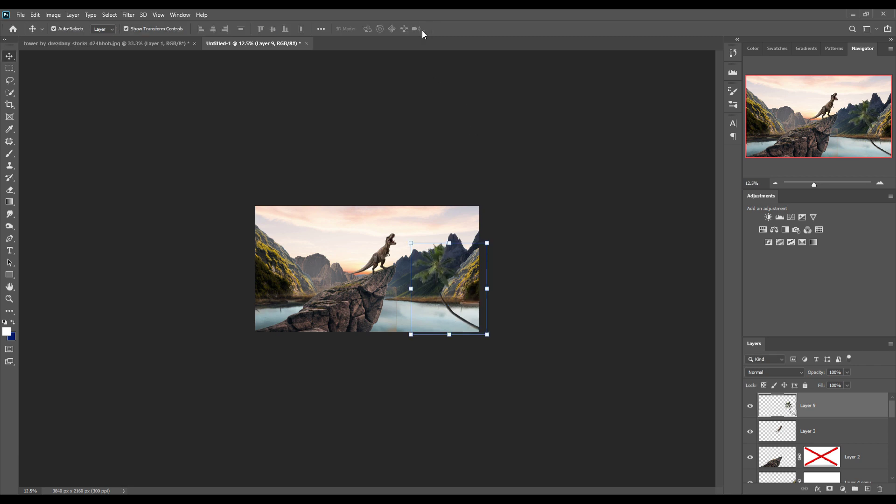
# Duplicate Layer 9, then shrink and tilt the palm copy toward the right
pyautogui.rightClick(844, 405)
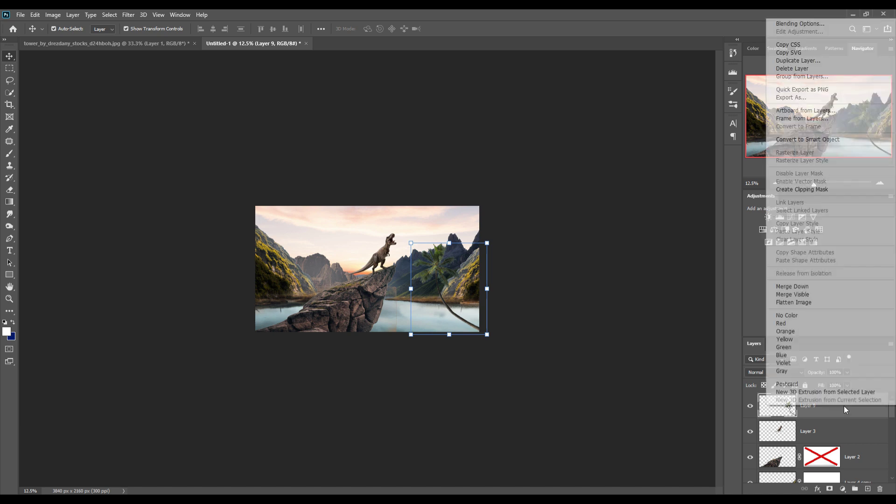
pyautogui.click(817, 57)
pyautogui.click(526, 147)
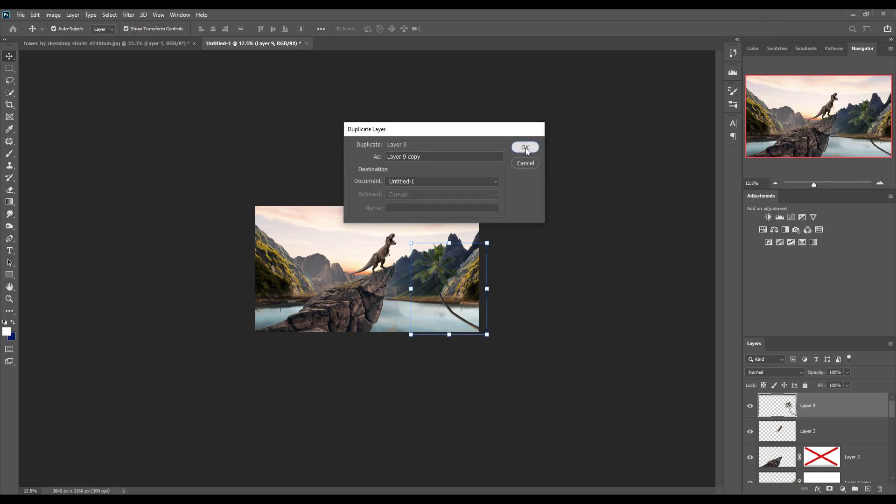
pyautogui.hotkey('ctrl', 't')
pyautogui.moveTo(488, 243); pyautogui.dragTo(499, 273)
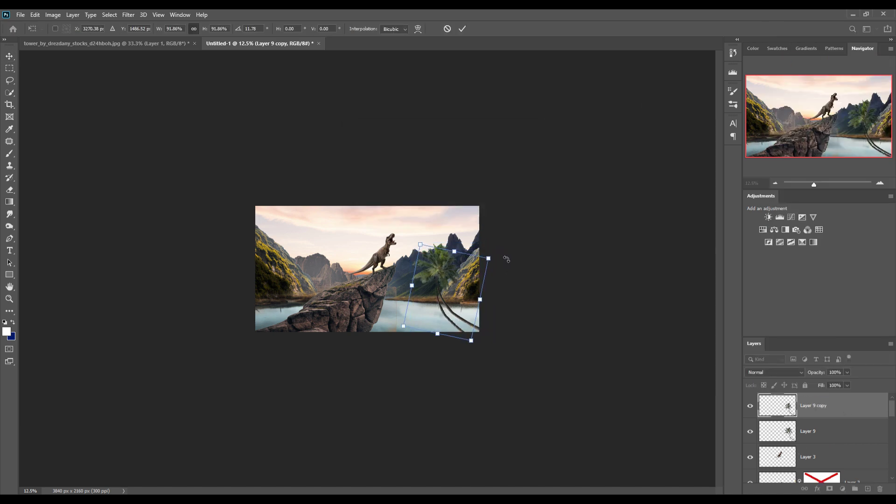
pyautogui.moveTo(445, 298); pyautogui.dragTo(474, 301)
pyautogui.click(462, 29)
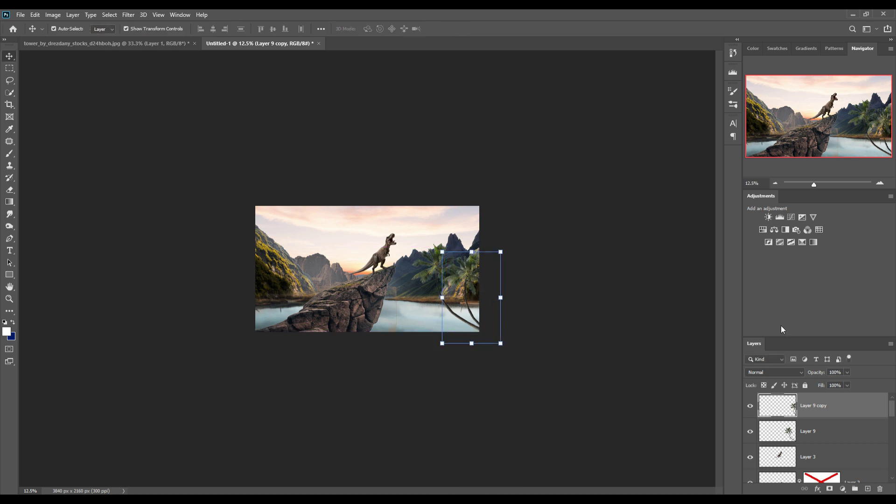
# Duplicate the palm copy, move it left, flip it horizontally and enlarge it to about 148%
pyautogui.rightClick(842, 412)
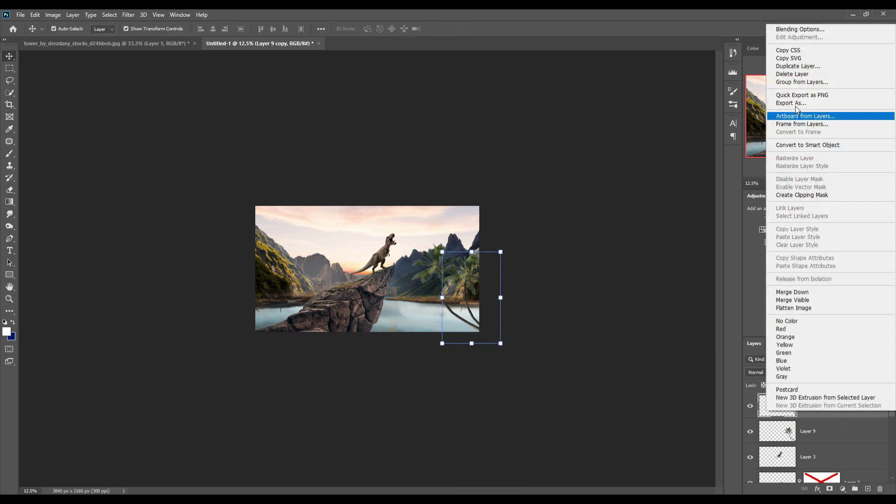
pyautogui.click(802, 67)
pyautogui.click(521, 147)
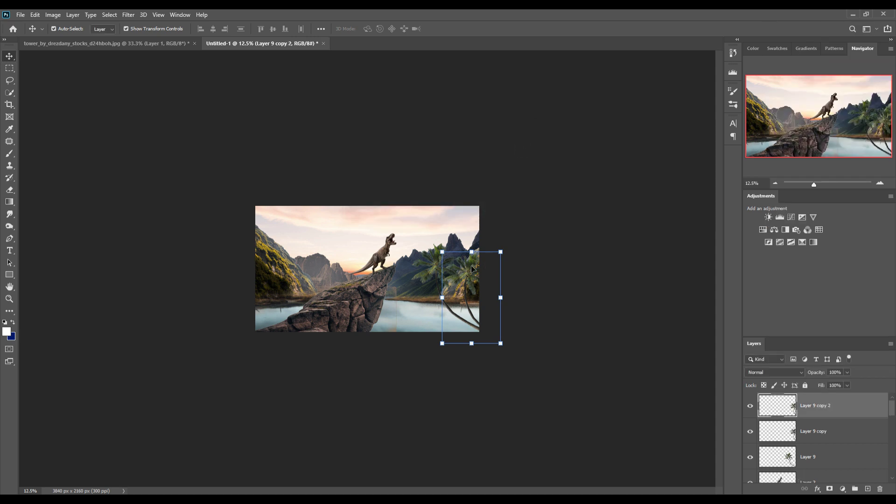
pyautogui.moveTo(472, 269); pyautogui.dragTo(288, 280)
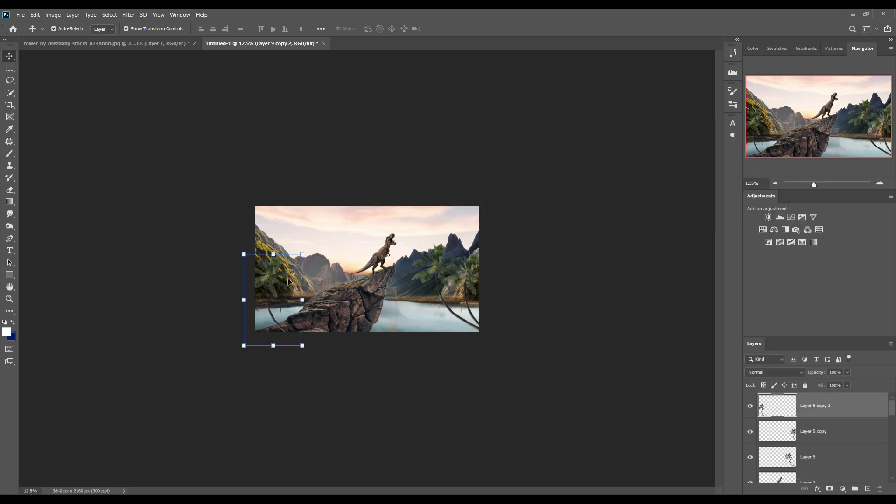
pyautogui.click(35, 15)
pyautogui.moveTo(49, 228)
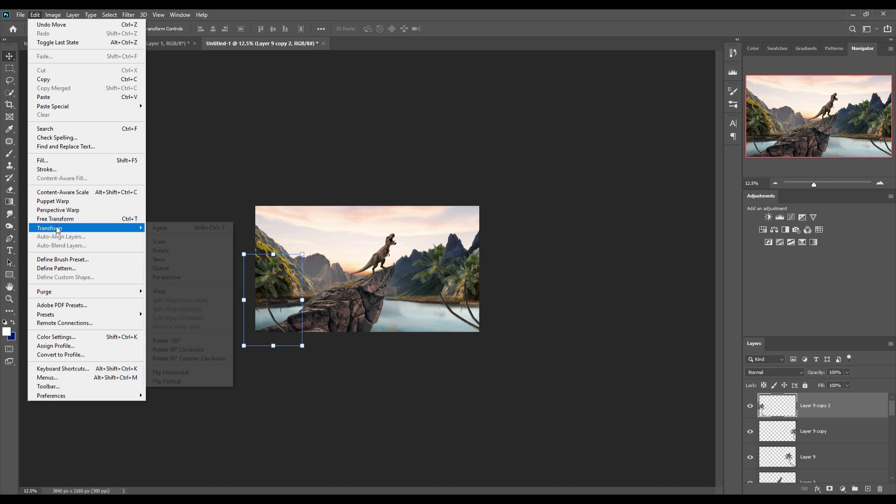
pyautogui.click(172, 372)
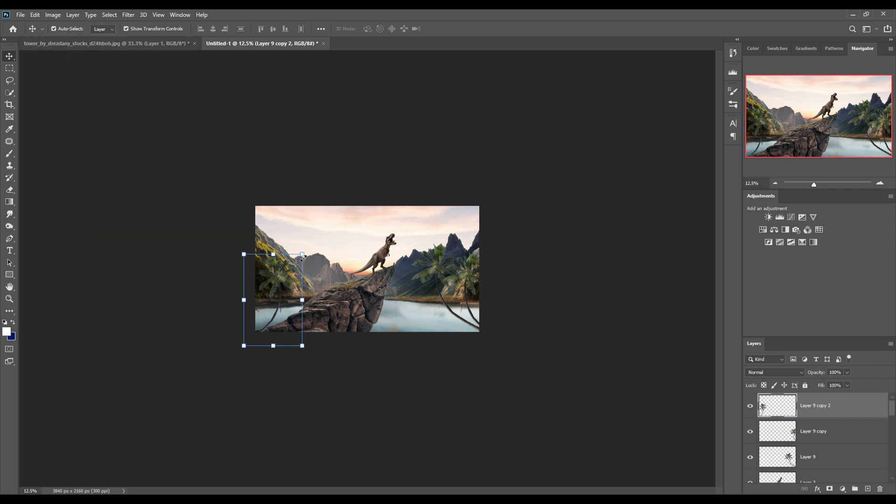
pyautogui.moveTo(303, 256)
pyautogui.mouseDown()
pyautogui.moveTo(304, 267)
pyautogui.moveTo(328, 211)
pyautogui.mouseUp()
pyautogui.moveTo(300, 272); pyautogui.dragTo(290, 272)
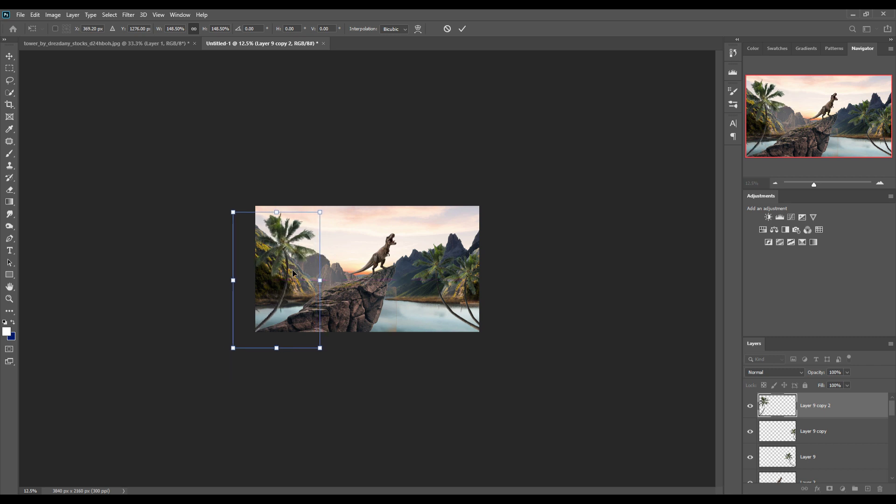
pyautogui.click(462, 29)
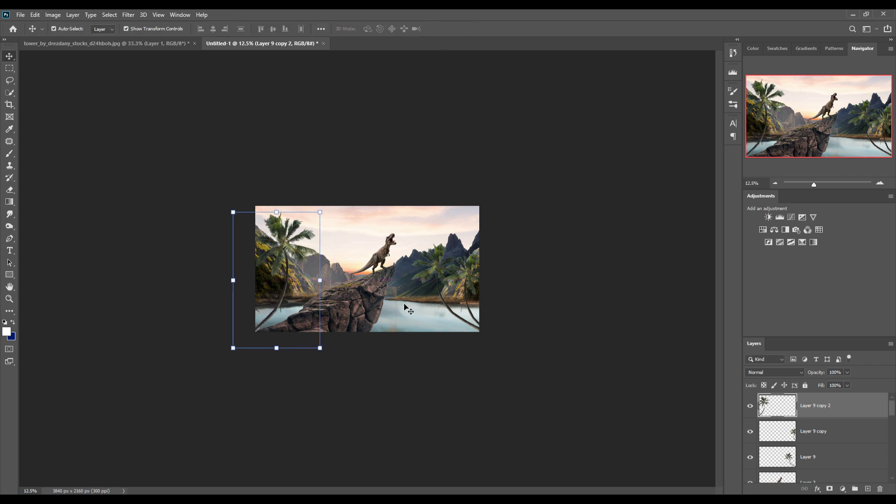
# Shrink the left palm (Layer 9 copy 2) slightly and shift it further left
pyautogui.click(381, 285)
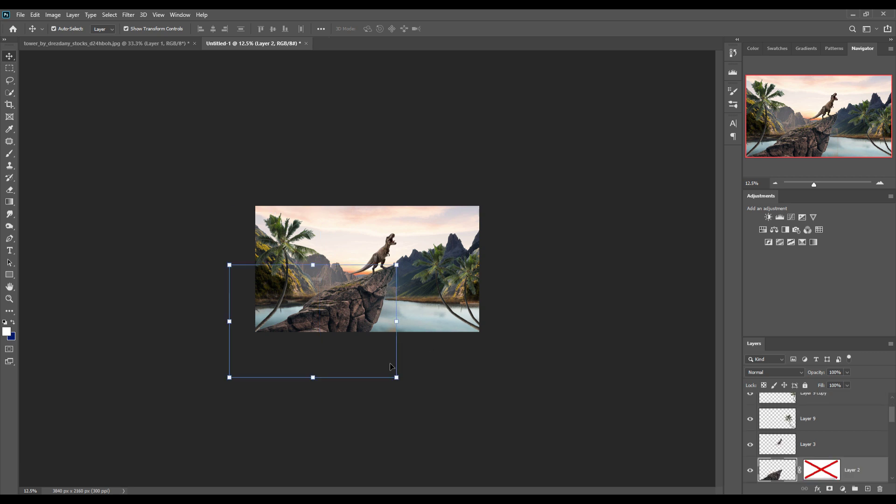
pyautogui.click(322, 240)
pyautogui.hotkey('ctrl', 't')
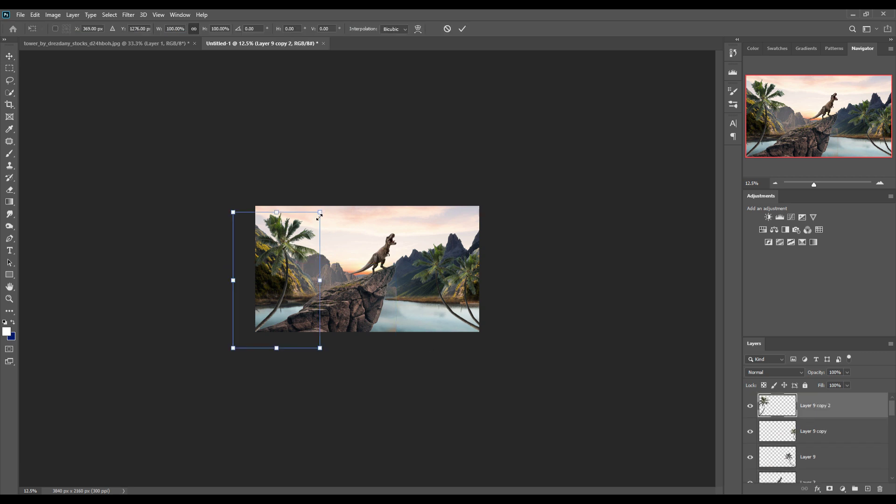
pyautogui.moveTo(284, 257); pyautogui.dragTo(275, 261)
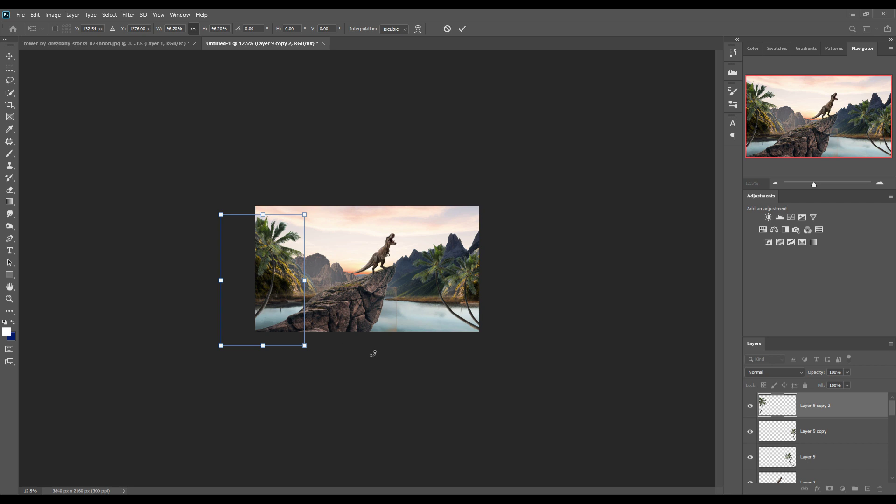
pyautogui.click(462, 29)
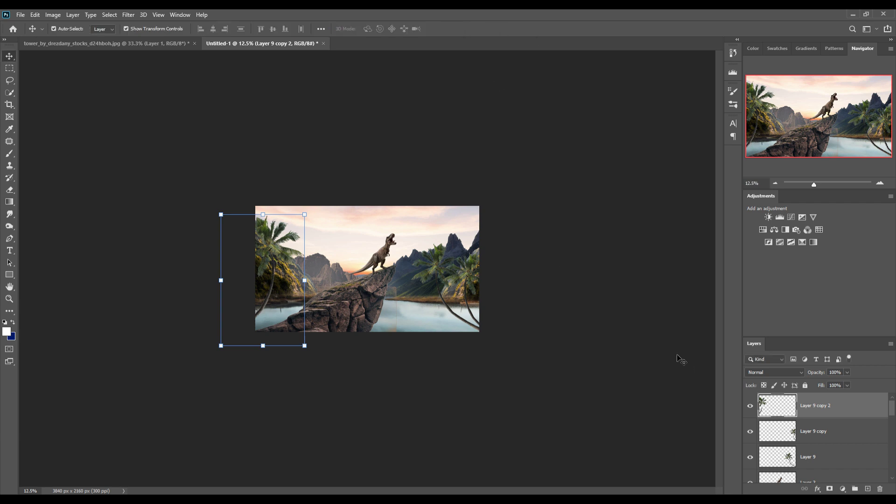
pyautogui.click(384, 294)
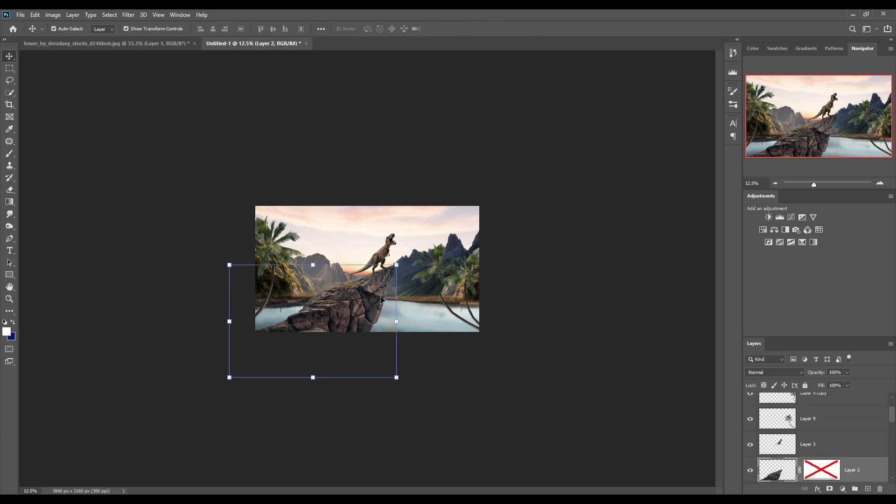
# Add Layer 10 above Layer 4 copy and brush a 21% white haze near the rock and palms
pyautogui.scroll(-1, 840, 465)
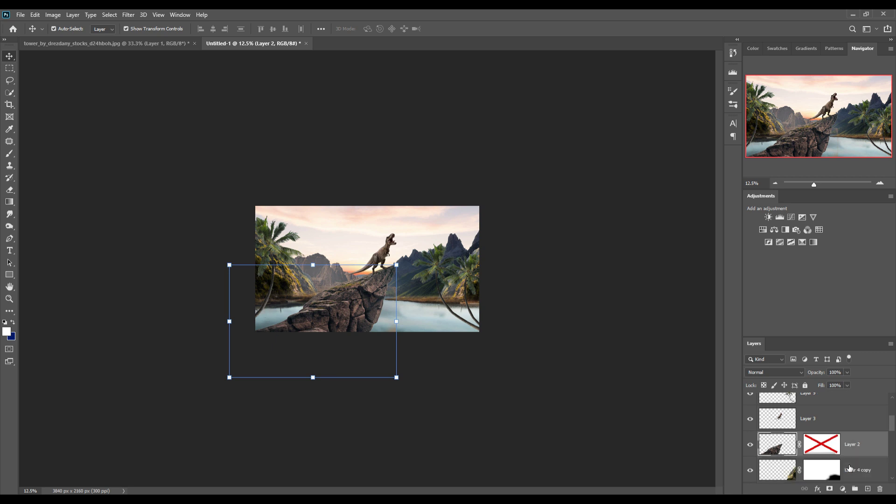
pyautogui.scroll(-1, 850, 467)
pyautogui.click(866, 448)
pyautogui.click(867, 488)
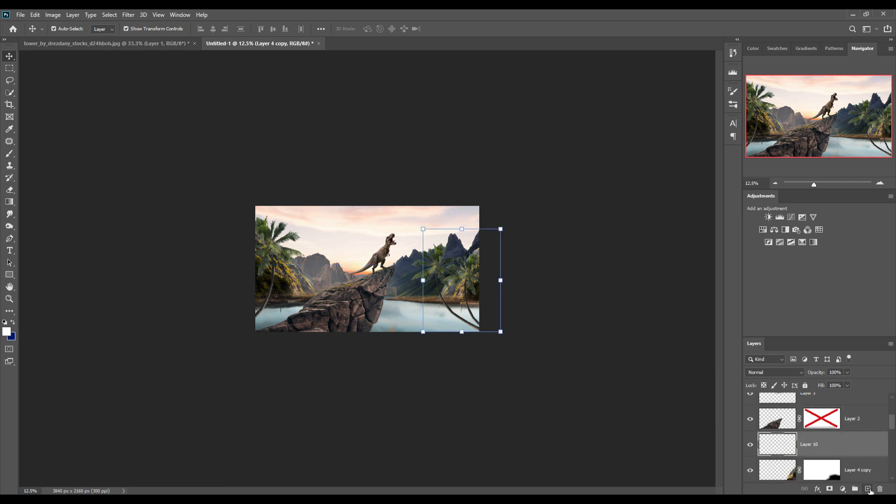
pyautogui.press('b')
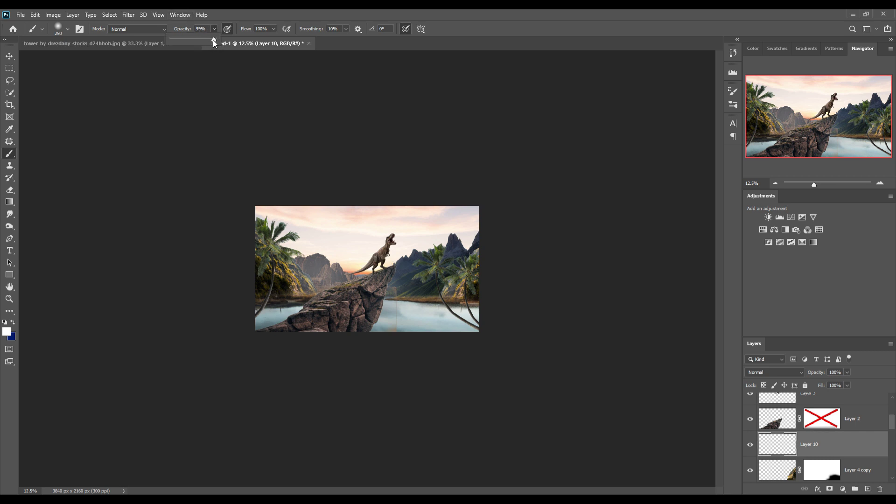
pyautogui.press(']')
pyautogui.press(']')
pyautogui.press(']')
pyautogui.press(']')
pyautogui.moveTo(409, 280); pyautogui.dragTo(382, 306)
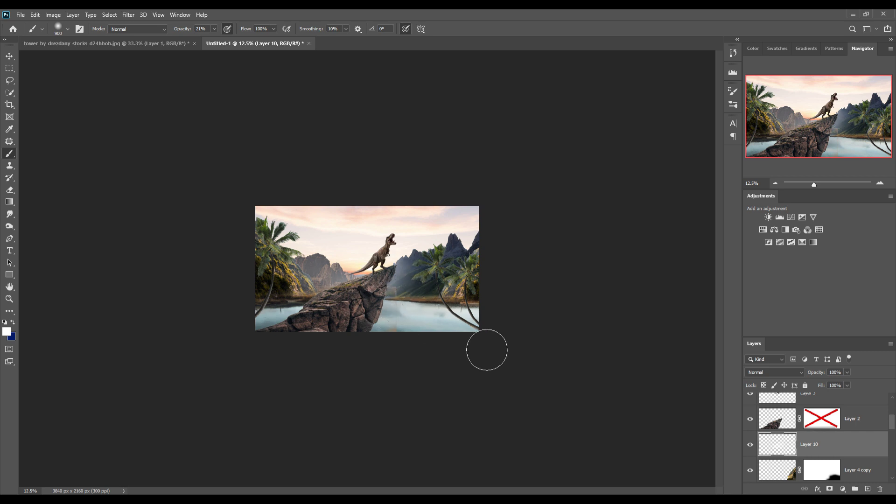
pyautogui.press('v')
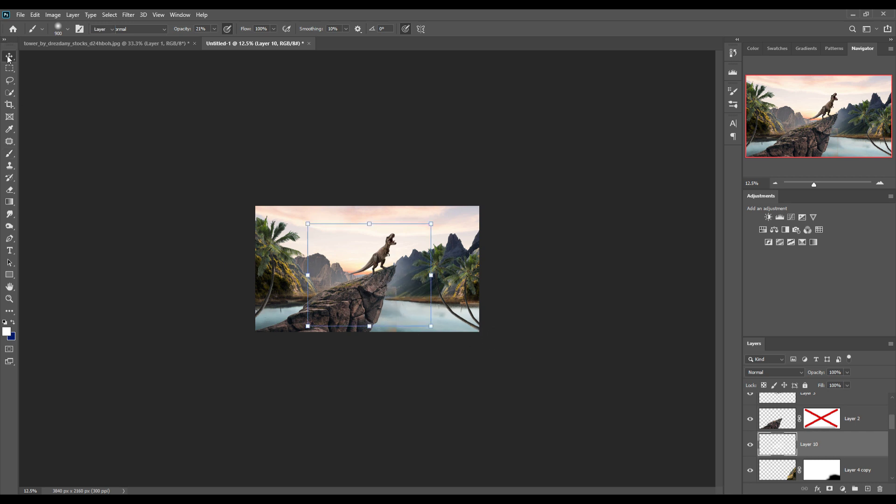
pyautogui.click(361, 295)
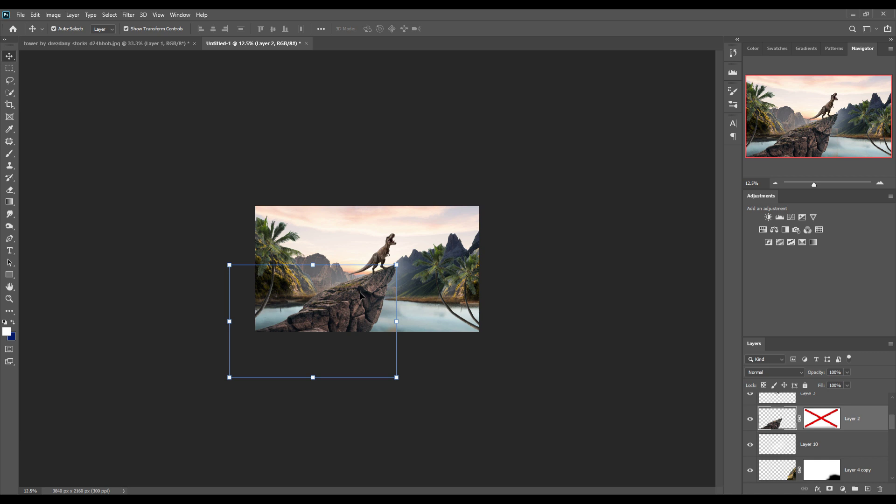
# Create a new layer above the rock layer and clip it to the rock
pyautogui.click(839, 441)
pyautogui.click(839, 407)
pyautogui.click(868, 489)
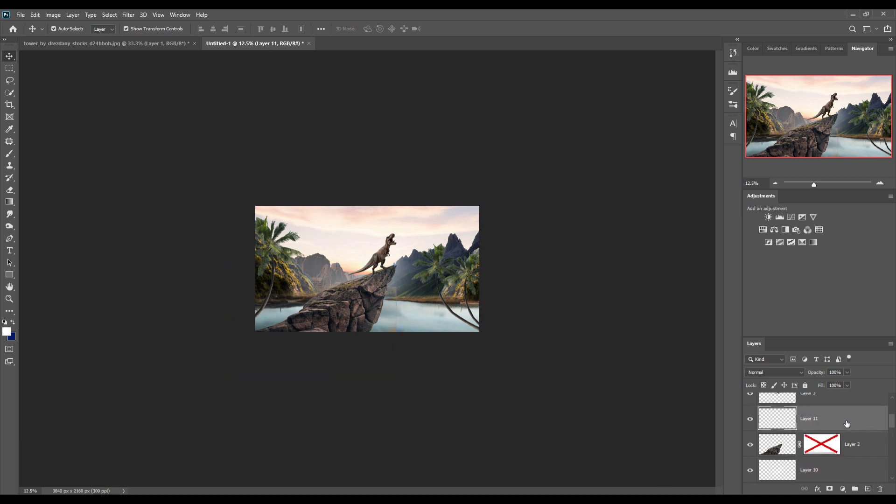
pyautogui.rightClick(847, 423)
pyautogui.click(796, 205)
# Paint soft black (000000) shading over the rock's base
pyautogui.click(12, 154)
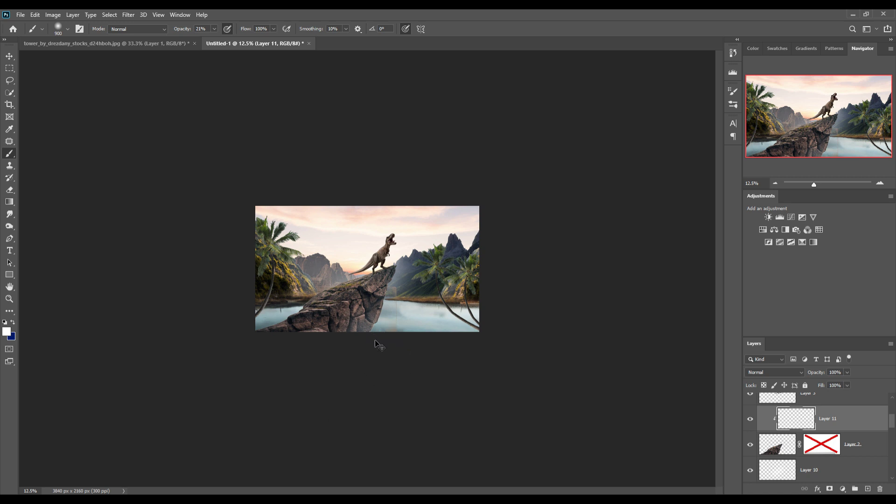
pyautogui.click(7, 332)
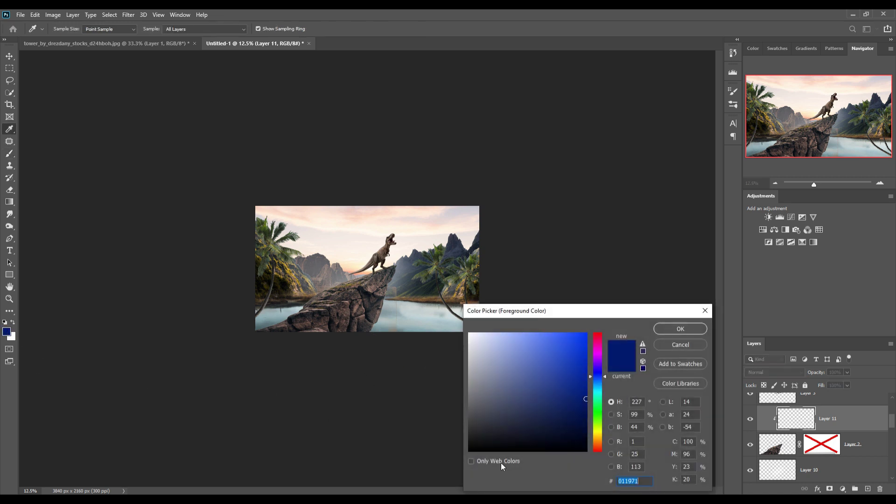
pyautogui.write('000000')
pyautogui.click(680, 328)
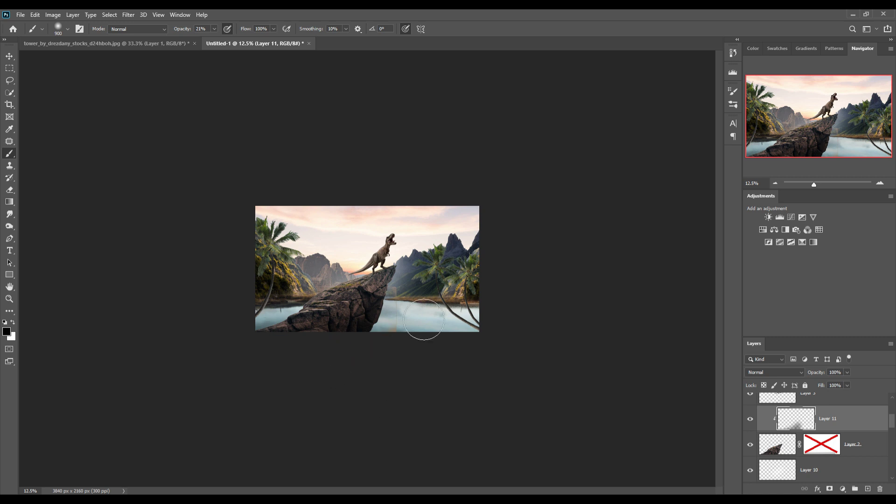
pyautogui.moveTo(412, 344); pyautogui.dragTo(422, 304)
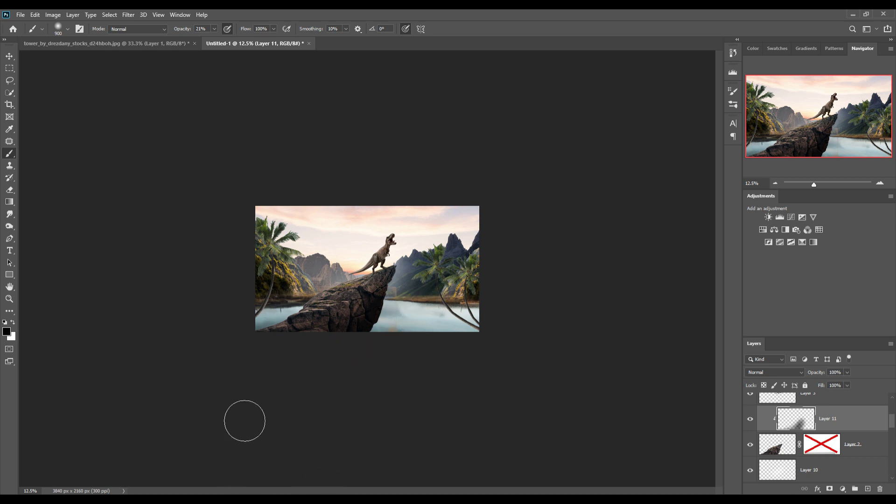
pyautogui.press('v')
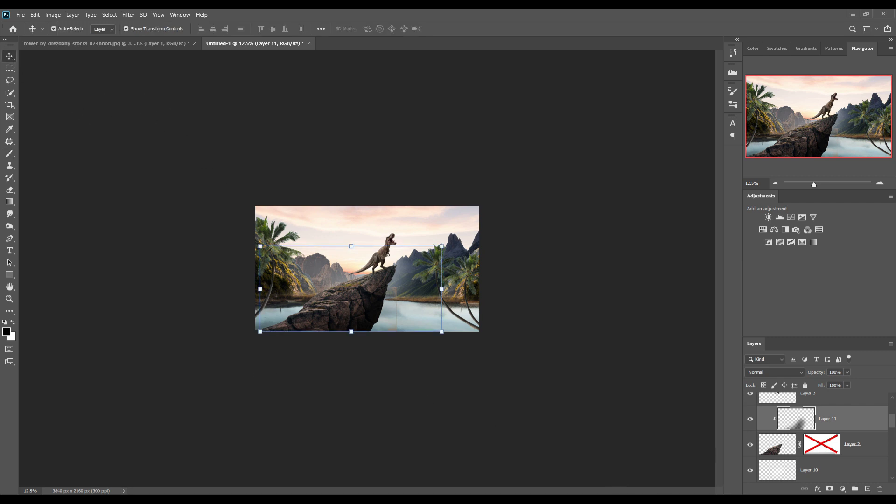
# Bring the pajaros birds into the composition and enlarge them in the sky left of the T-rex
pyautogui.moveTo(390, 44); pyautogui.dragTo(390, 83)
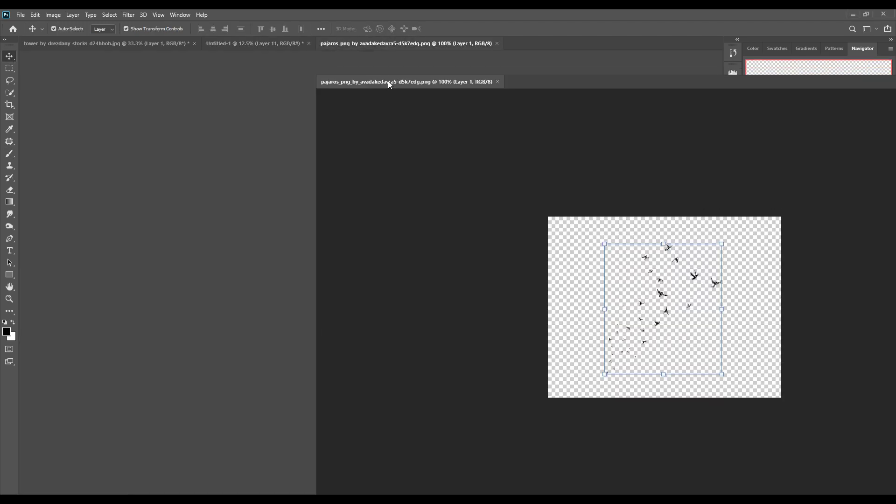
pyautogui.moveTo(464, 152); pyautogui.dragTo(306, 214)
pyautogui.click(545, 83)
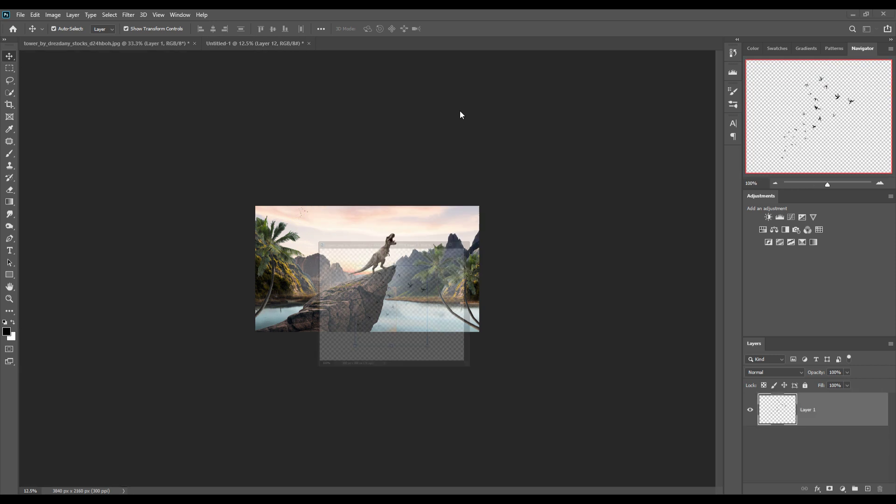
pyautogui.moveTo(312, 225)
pyautogui.mouseDown()
pyautogui.moveTo(337, 252)
pyautogui.moveTo(354, 215)
pyautogui.mouseUp()
pyautogui.click(462, 28)
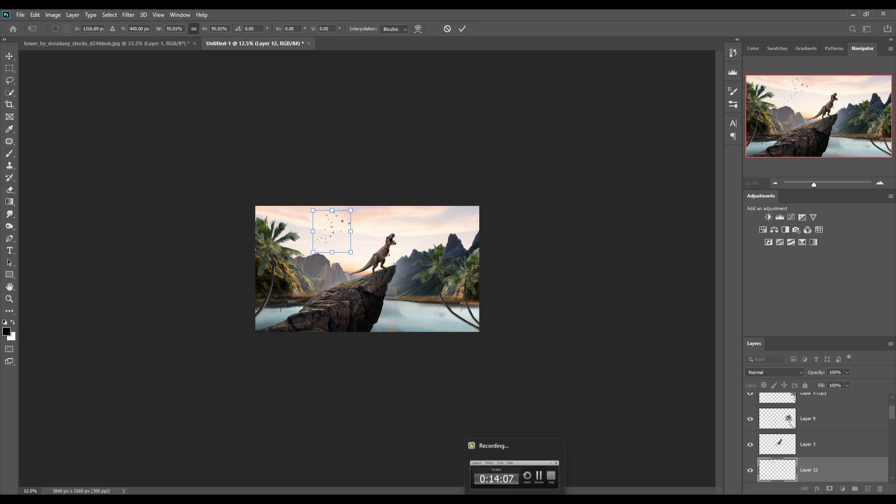
# Drag the tree PNG into the composition as Layer 13
pyautogui.click(613, 482)
pyautogui.moveTo(376, 46)
pyautogui.mouseDown()
pyautogui.moveTo(376, 82)
pyautogui.moveTo(627, 91)
pyautogui.mouseUp()
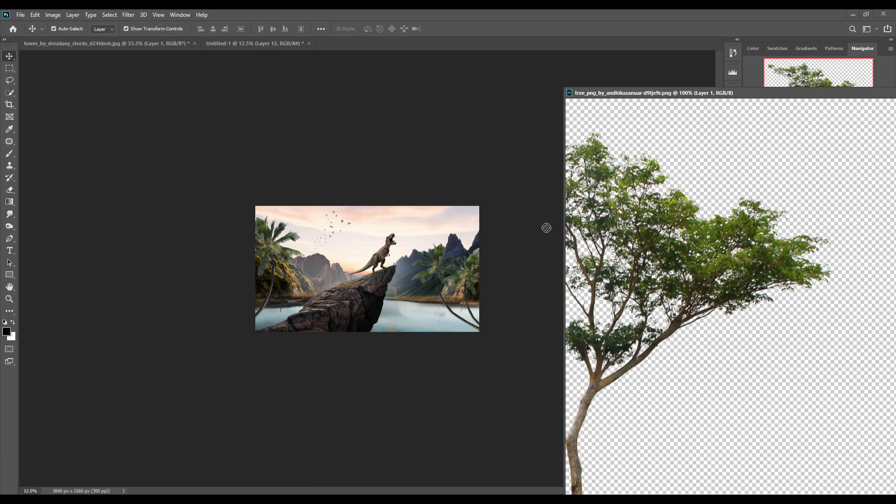
pyautogui.moveTo(546, 228); pyautogui.dragTo(396, 241)
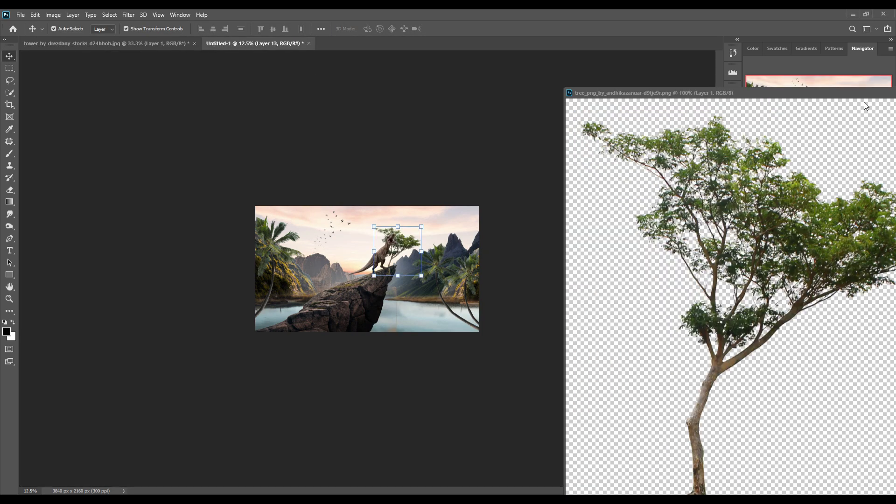
# Try the tree on the rock, tilted 48° at 88%, then delete it and open birch_leaves
pyautogui.moveTo(864, 93); pyautogui.dragTo(482, 304)
pyautogui.click(591, 304)
pyautogui.moveTo(421, 227)
pyautogui.mouseDown()
pyautogui.moveTo(443, 203)
pyautogui.moveTo(357, 260)
pyautogui.moveTo(407, 267)
pyautogui.mouseUp()
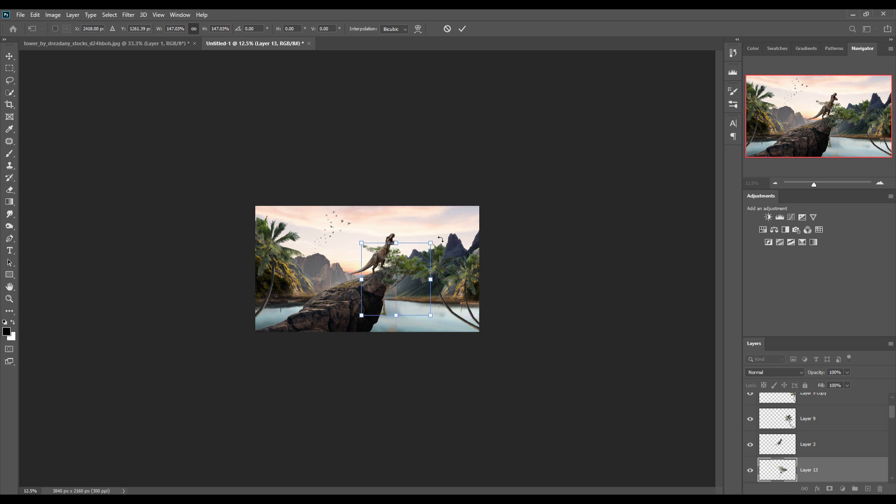
pyautogui.moveTo(440, 239); pyautogui.dragTo(455, 285)
pyautogui.moveTo(401, 293)
pyautogui.mouseDown()
pyautogui.moveTo(400, 279)
pyautogui.moveTo(296, 301)
pyautogui.moveTo(324, 307)
pyautogui.mouseUp()
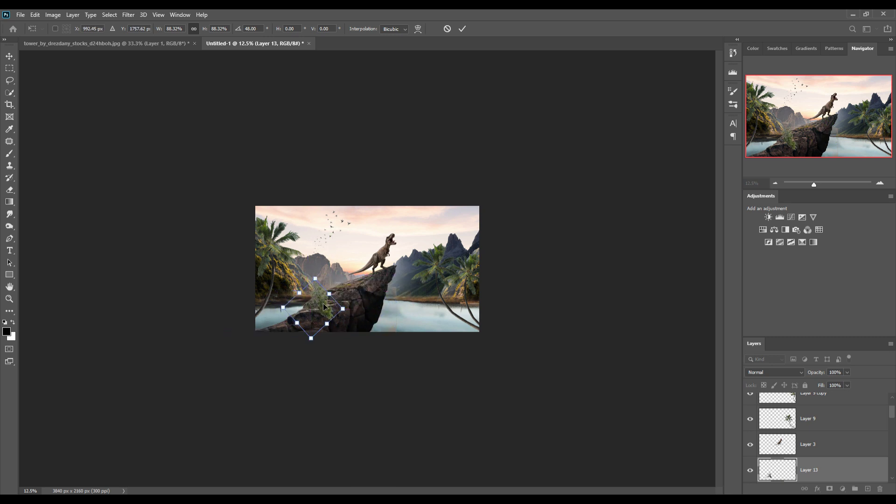
pyautogui.click(462, 28)
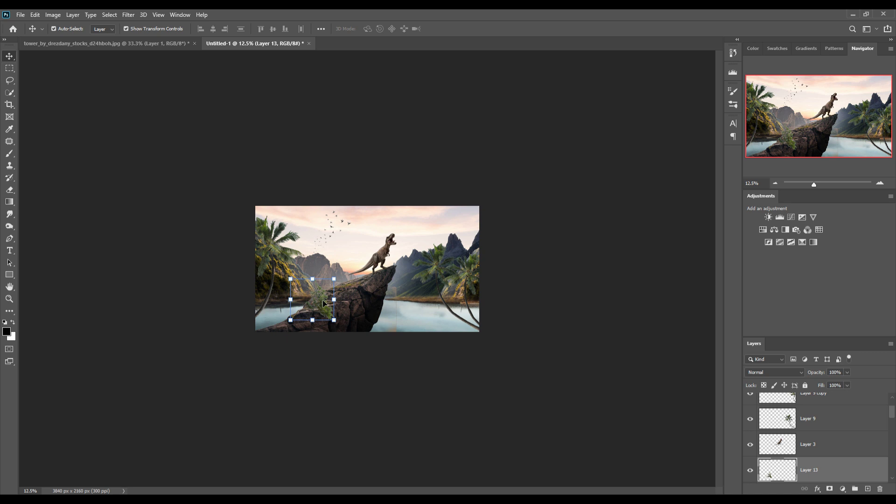
pyautogui.press('Delete')
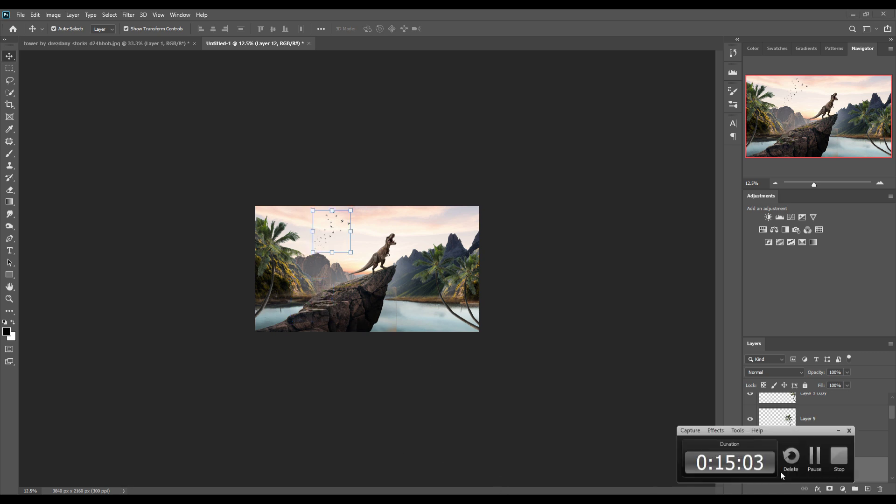
pyautogui.click(388, 44)
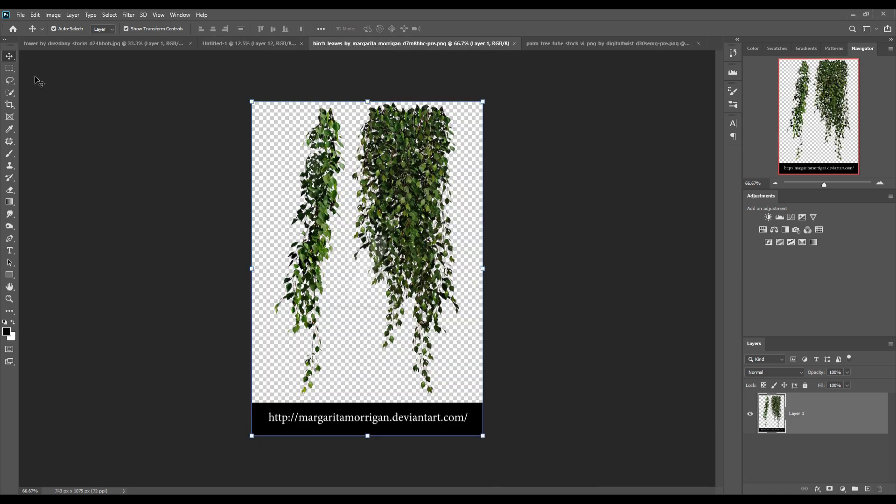
# Lasso-select the left hanging birch vine and drag it into Untitled-1
pyautogui.click(9, 81)
pyautogui.moveTo(338, 109); pyautogui.dragTo(355, 125)
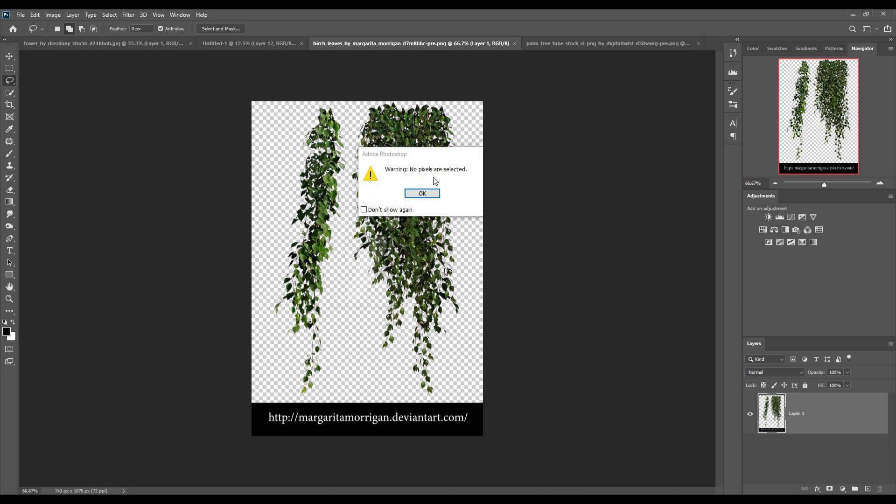
pyautogui.click(420, 192)
pyautogui.moveTo(329, 107)
pyautogui.mouseDown()
pyautogui.moveTo(286, 200)
pyautogui.moveTo(278, 357)
pyautogui.mouseUp()
pyautogui.moveTo(306, 400)
pyautogui.mouseDown()
pyautogui.moveTo(341, 285)
pyautogui.moveTo(347, 187)
pyautogui.mouseUp()
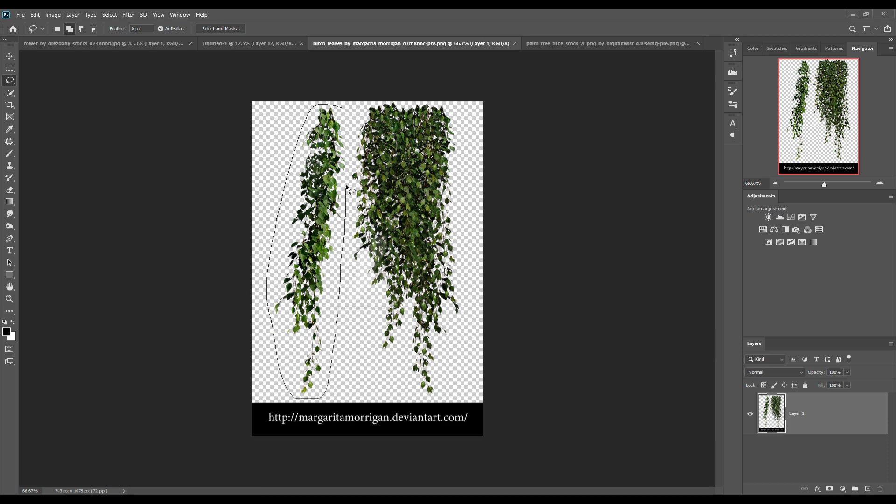
pyautogui.moveTo(351, 129); pyautogui.dragTo(343, 108)
pyautogui.press('v')
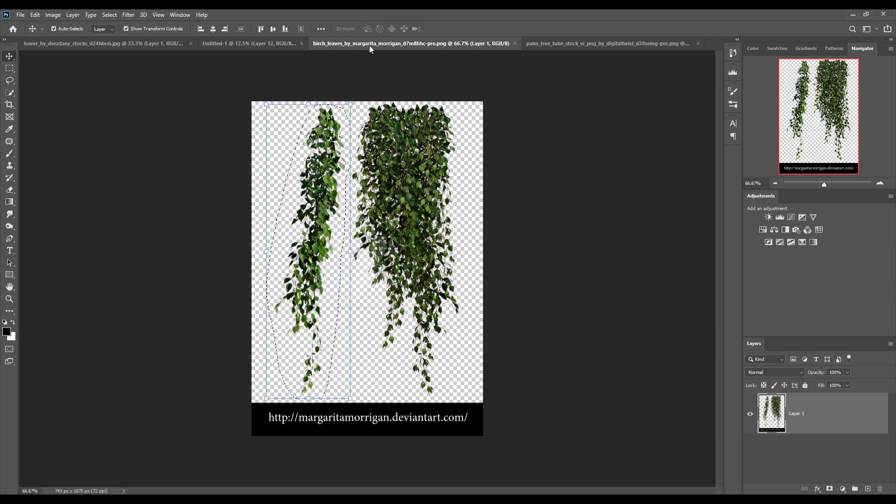
pyautogui.moveTo(365, 43)
pyautogui.mouseDown()
pyautogui.moveTo(377, 85)
pyautogui.moveTo(623, 100)
pyautogui.mouseUp()
pyautogui.moveTo(621, 210); pyautogui.dragTo(403, 271)
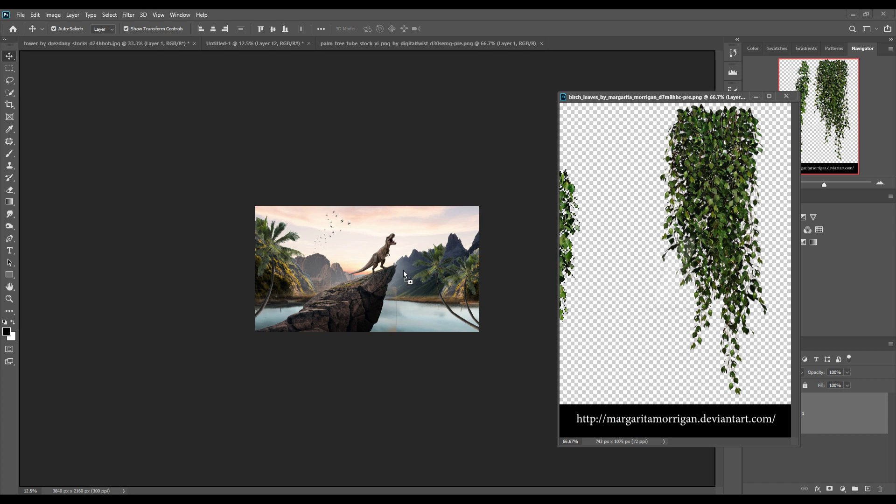
# Hang the vine from the rock tip, mask its top edge with black, then open the palm leaf image
pyautogui.click(786, 97)
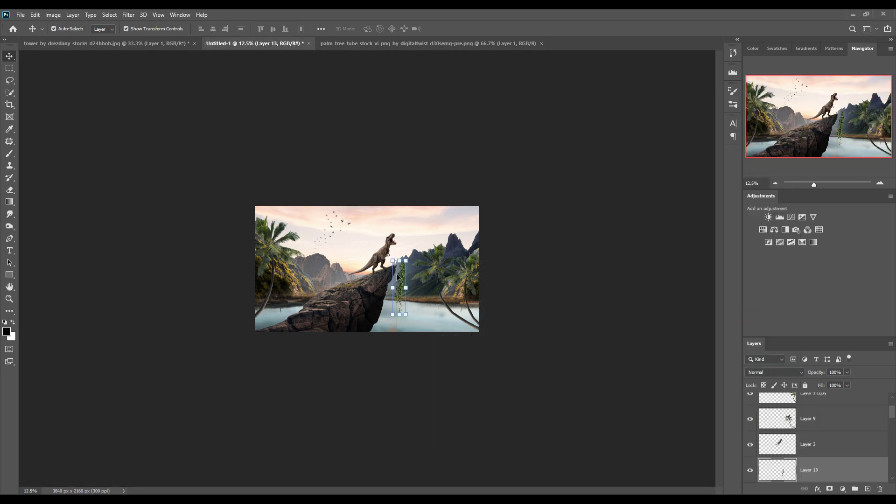
pyautogui.hotkey('ctrl', '+')
pyautogui.hotkey('ctrl', '+')
pyautogui.hotkey('ctrl', '+')
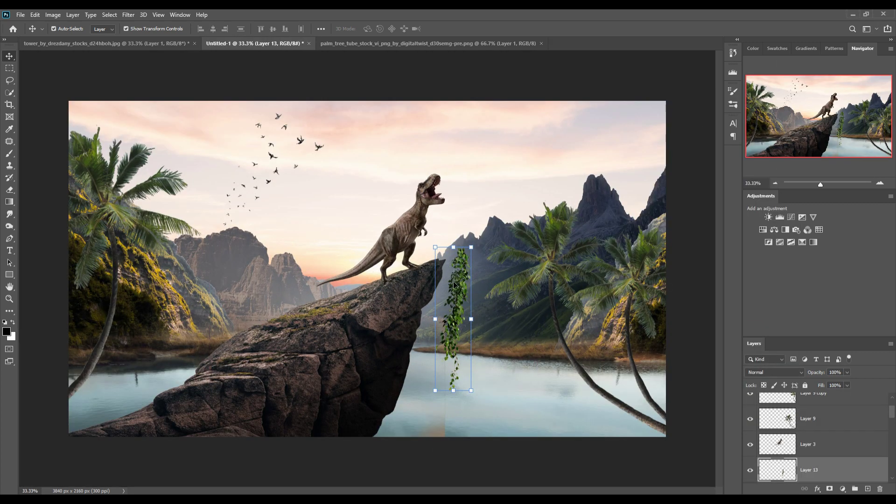
pyautogui.moveTo(458, 290); pyautogui.dragTo(433, 312)
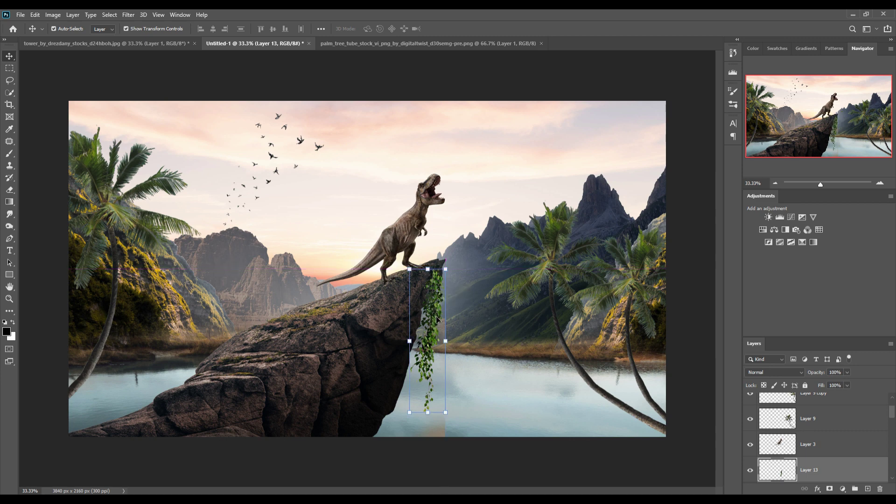
pyautogui.click(830, 488)
pyautogui.press('b')
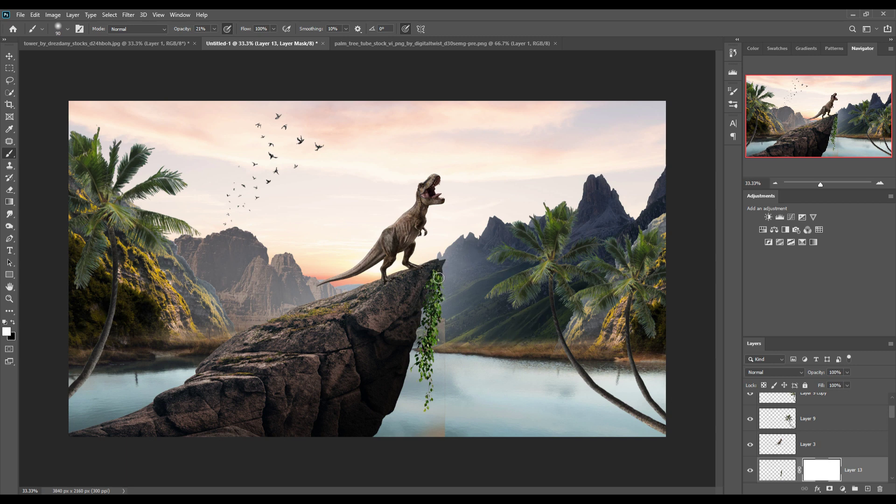
pyautogui.click(12, 323)
pyautogui.click(9, 56)
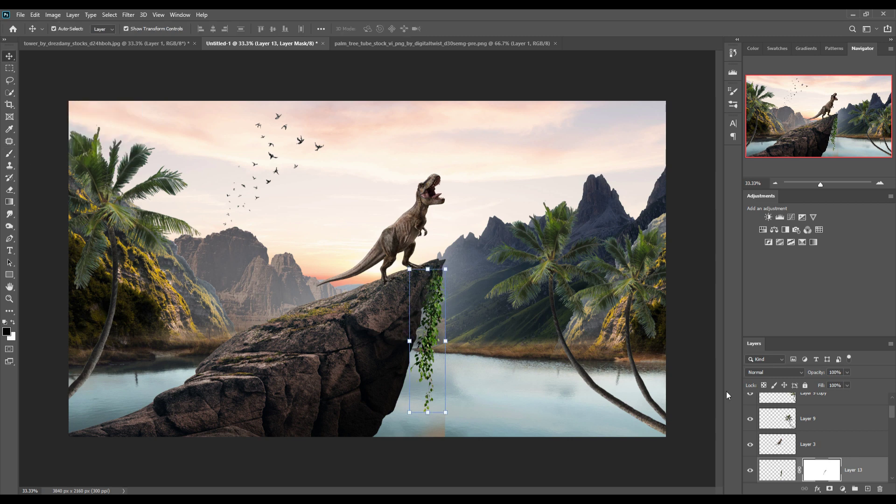
pyautogui.click(450, 45)
# Drag the palm leaf into the scene, rotate it about 52° and move it up-right
pyautogui.moveTo(455, 45); pyautogui.dragTo(765, 89)
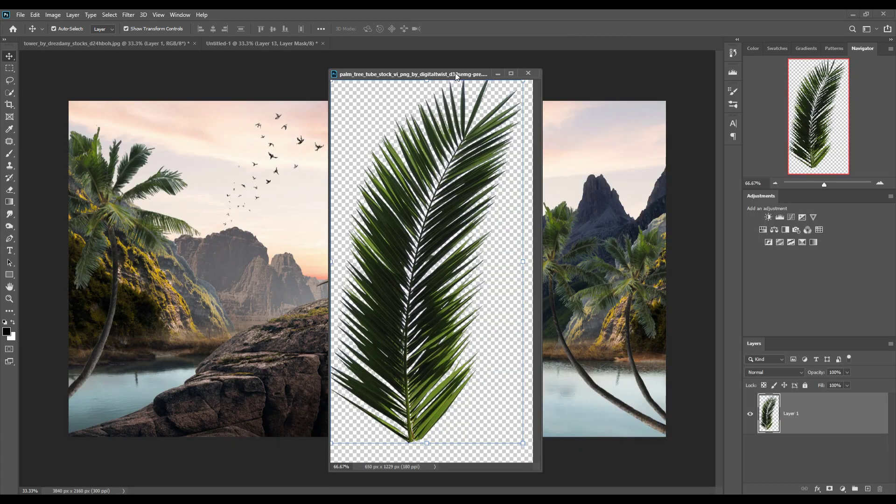
pyautogui.moveTo(753, 261); pyautogui.dragTo(489, 389)
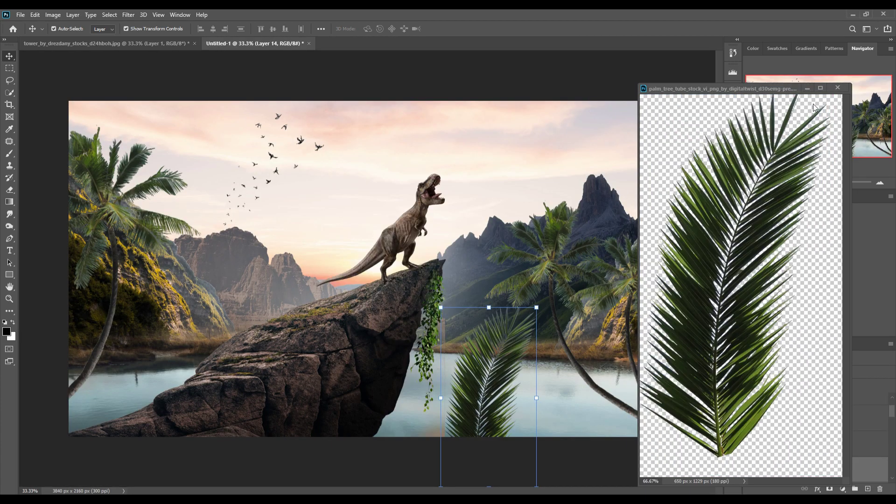
pyautogui.click(838, 88)
pyautogui.moveTo(549, 305); pyautogui.dragTo(534, 422)
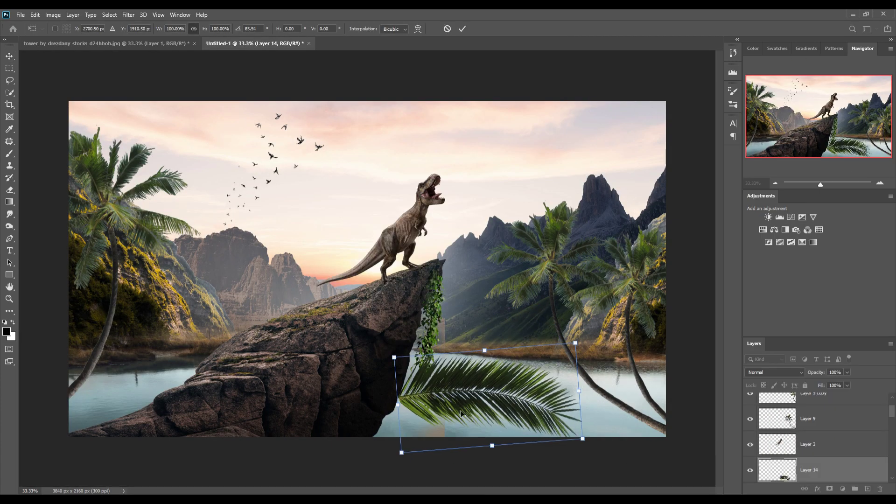
pyautogui.moveTo(588, 375); pyautogui.dragTo(548, 282)
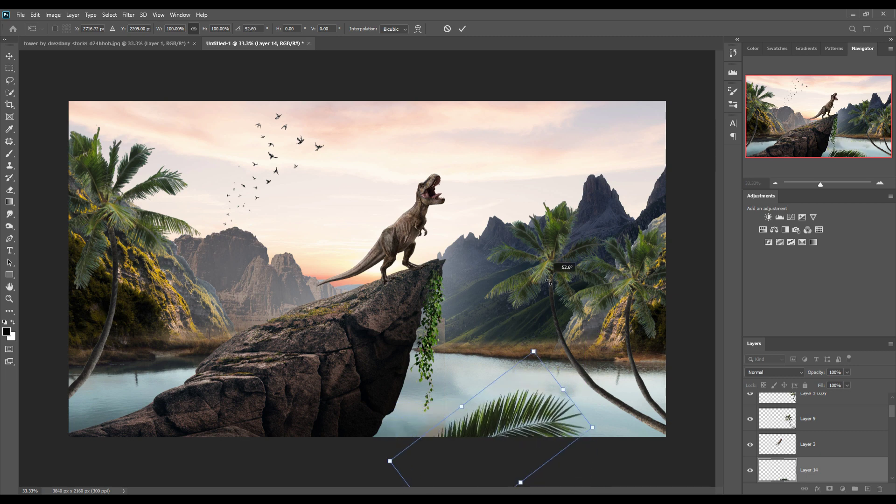
pyautogui.moveTo(545, 427); pyautogui.dragTo(577, 400)
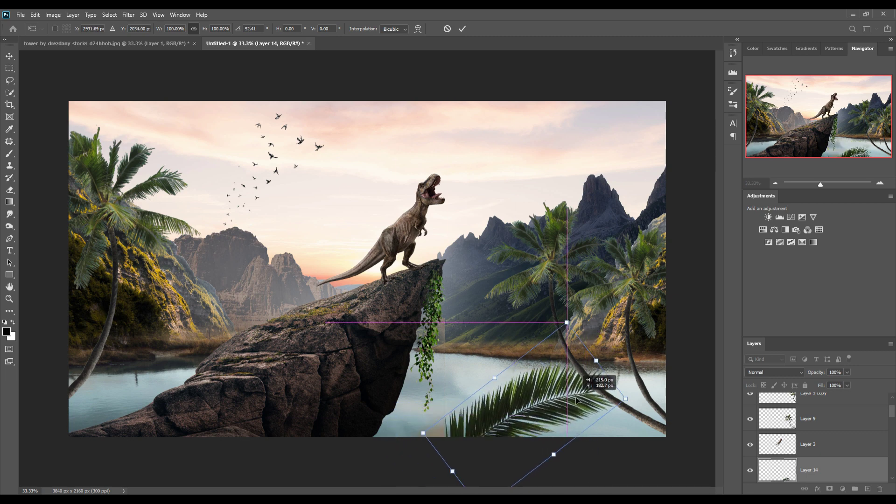
pyautogui.click(462, 28)
pyautogui.moveTo(830, 468); pyautogui.dragTo(819, 399)
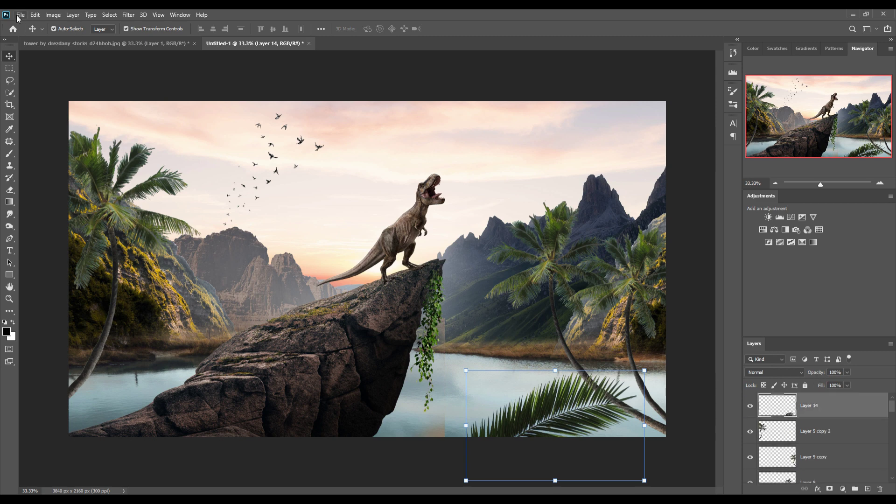
# Resize the frond to about 112% so it fills the lake's lower-right corner
pyautogui.click(34, 16)
pyautogui.moveTo(49, 228)
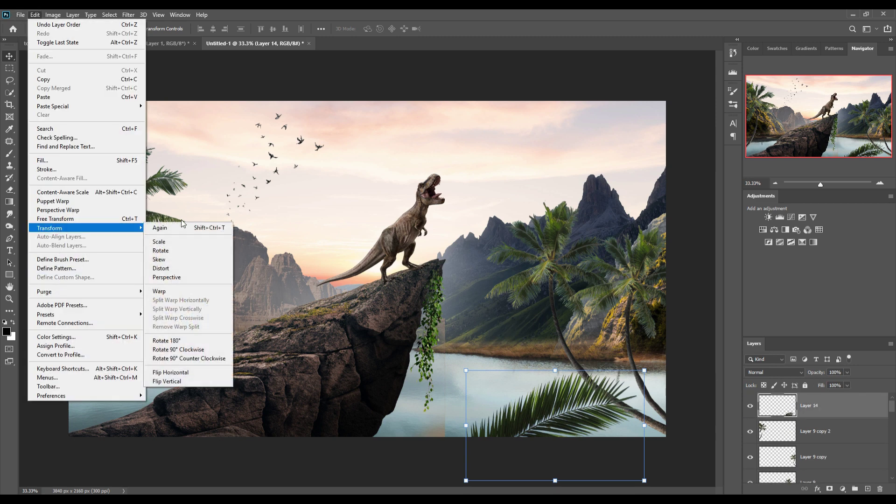
pyautogui.click(182, 373)
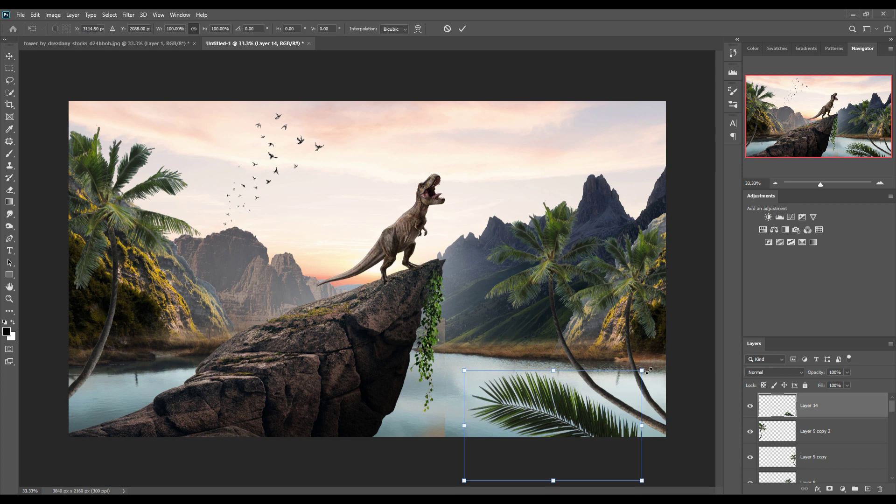
pyautogui.moveTo(649, 370); pyautogui.dragTo(642, 377)
pyautogui.moveTo(576, 424); pyautogui.dragTo(622, 399)
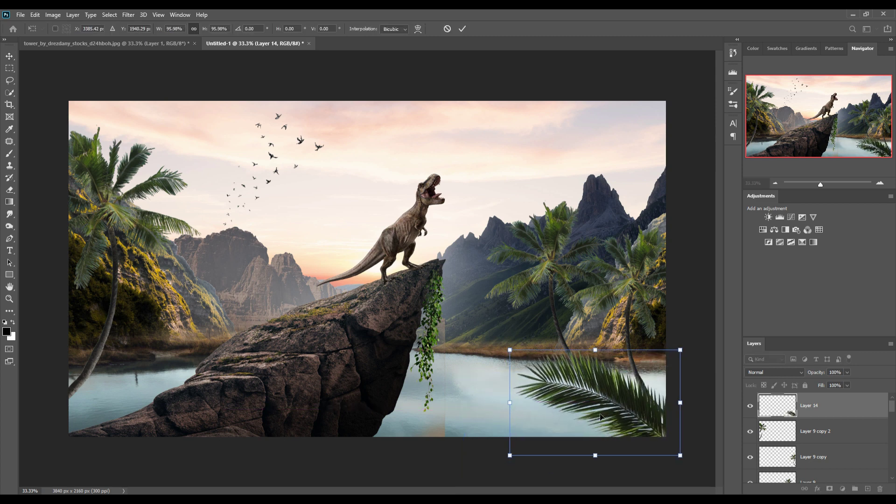
pyautogui.moveTo(510, 350); pyautogui.dragTo(480, 332)
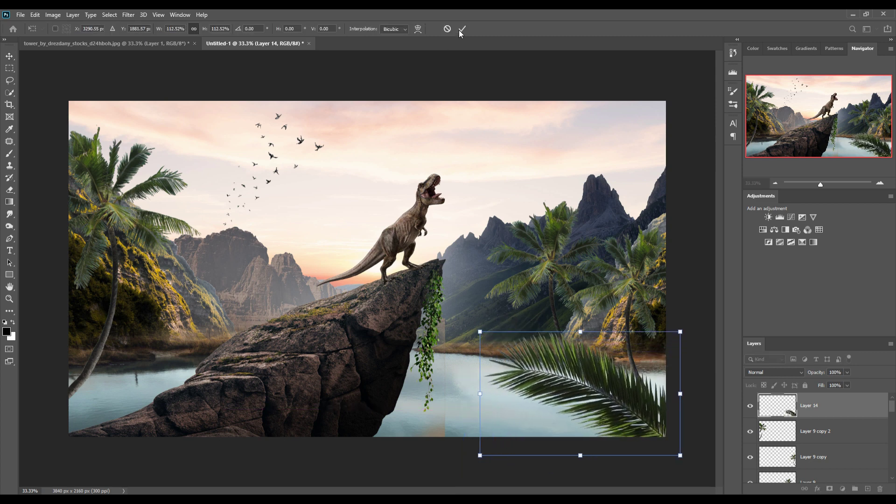
pyautogui.click(462, 28)
pyautogui.click(36, 15)
pyautogui.moveTo(50, 228)
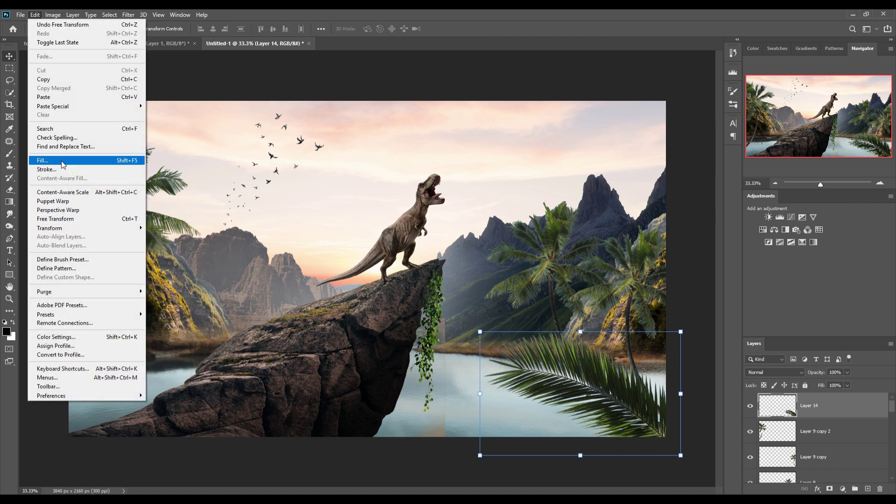
# Puppet Warp the palm frond with two pins into a drooping curve
pyautogui.click(60, 200)
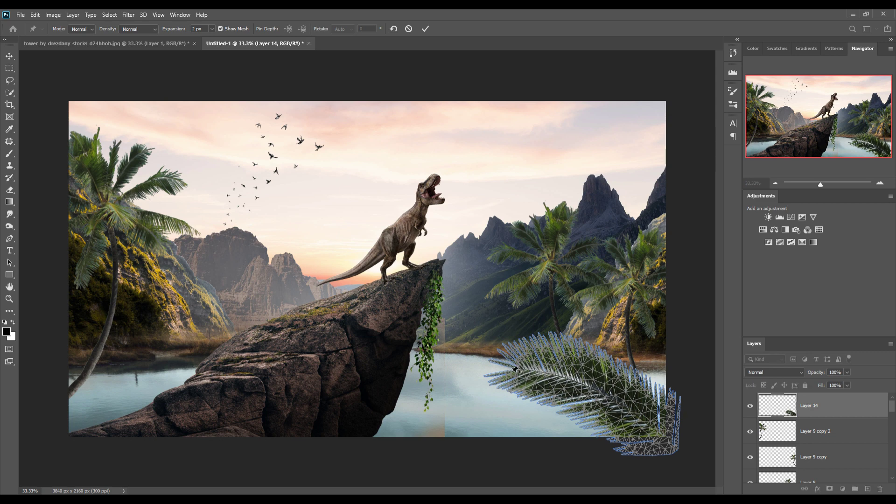
pyautogui.moveTo(515, 370); pyautogui.dragTo(503, 365)
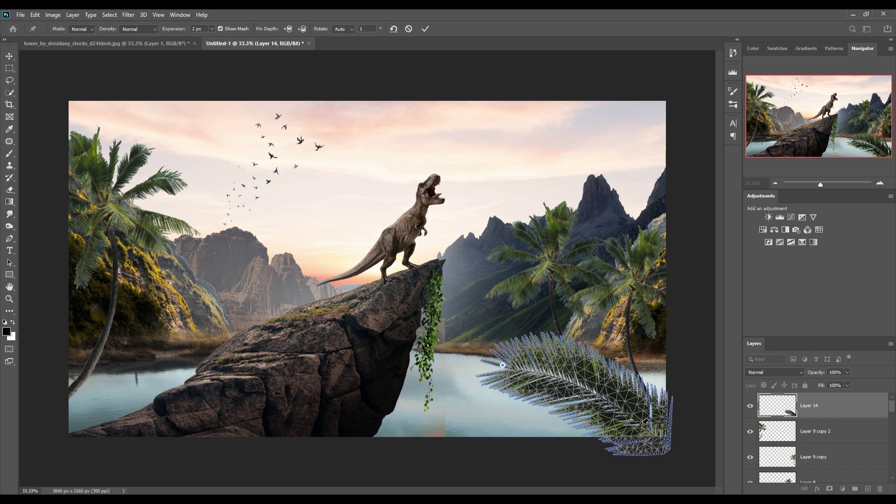
pyautogui.moveTo(503, 365); pyautogui.dragTo(488, 393)
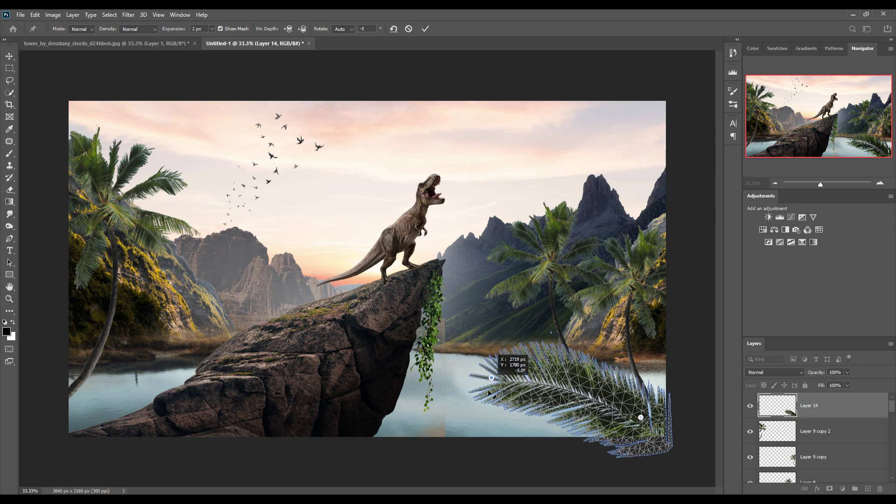
pyautogui.click(568, 398)
pyautogui.moveTo(568, 397); pyautogui.dragTo(587, 365)
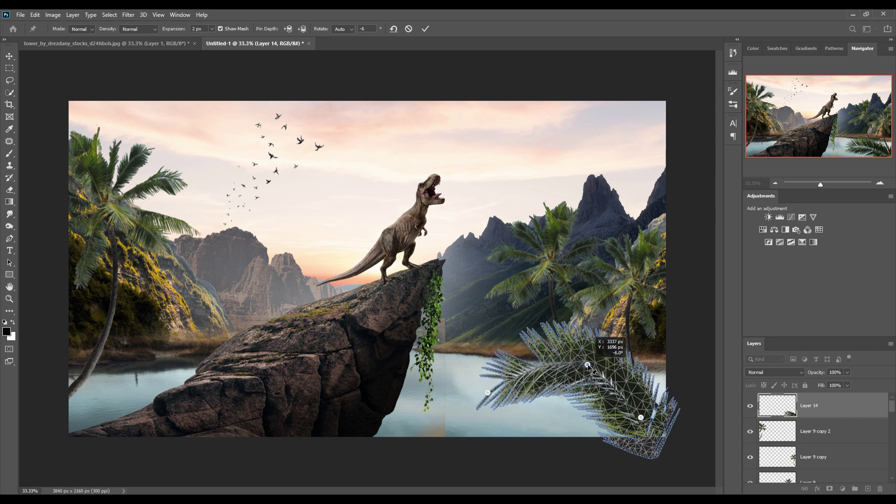
pyautogui.click(426, 29)
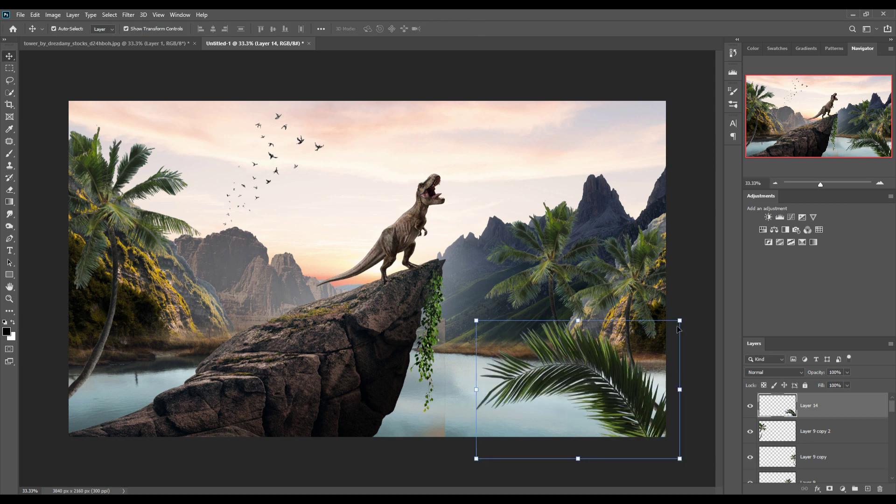
# Shrink the frond to about 75% and tuck it into the lower-right corner
pyautogui.moveTo(617, 396); pyautogui.dragTo(632, 411)
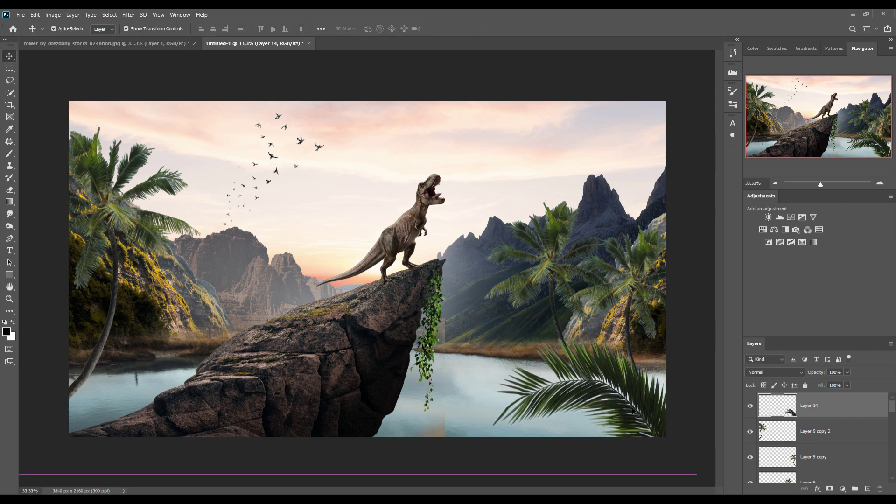
pyautogui.moveTo(698, 336)
pyautogui.mouseDown()
pyautogui.moveTo(690, 351)
pyautogui.moveTo(646, 371)
pyautogui.mouseUp()
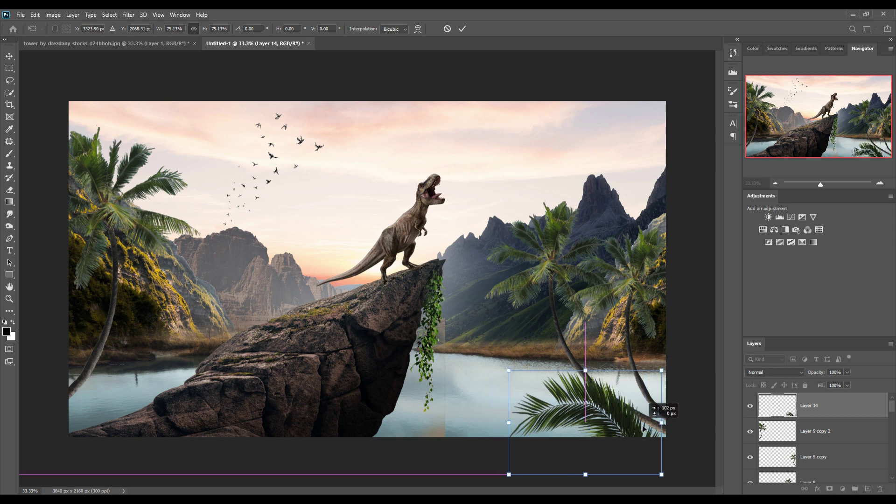
pyautogui.moveTo(629, 416)
pyautogui.mouseDown()
pyautogui.moveTo(680, 423)
pyautogui.moveTo(663, 414)
pyautogui.mouseUp()
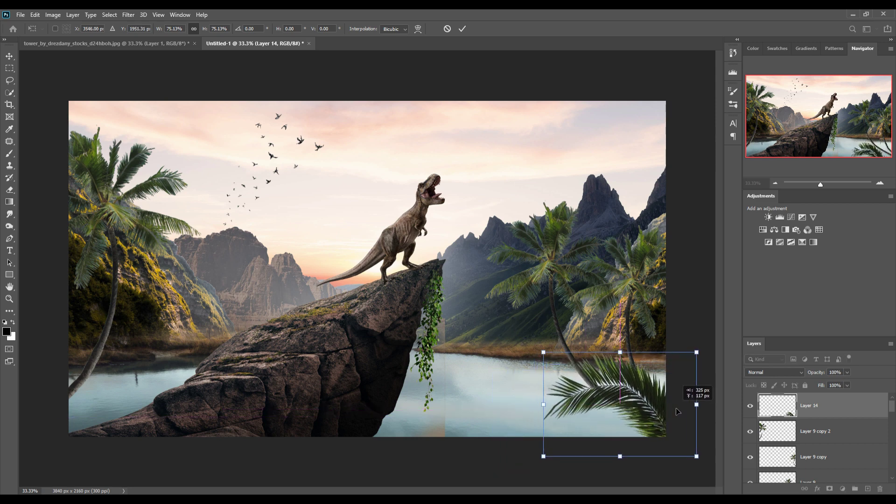
pyautogui.click(462, 29)
# Duplicate the frond layer and rotate the copy about 21° above the original
pyautogui.rightClick(863, 406)
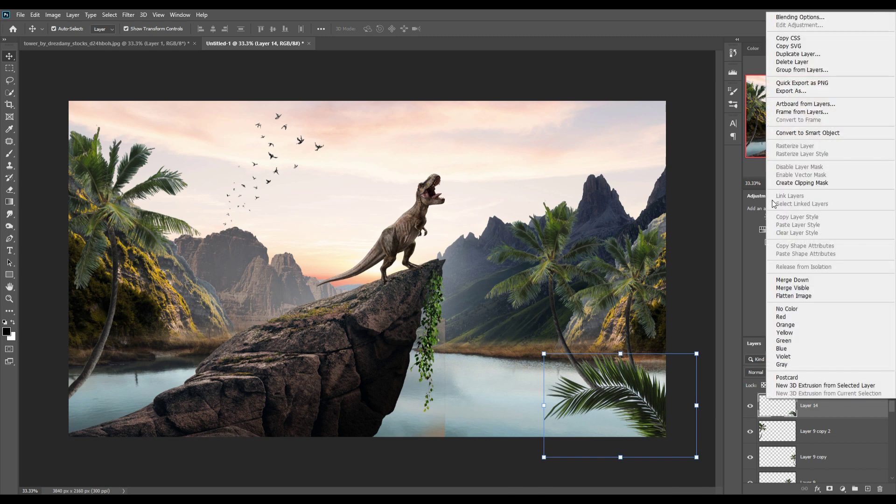
pyautogui.click(793, 55)
pyautogui.click(525, 147)
pyautogui.moveTo(699, 356); pyautogui.dragTo(717, 379)
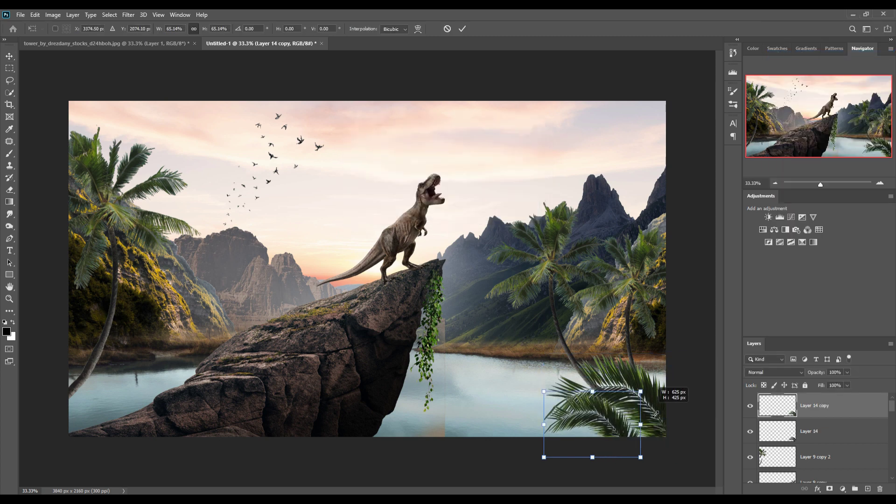
pyautogui.moveTo(672, 402); pyautogui.dragTo(693, 407)
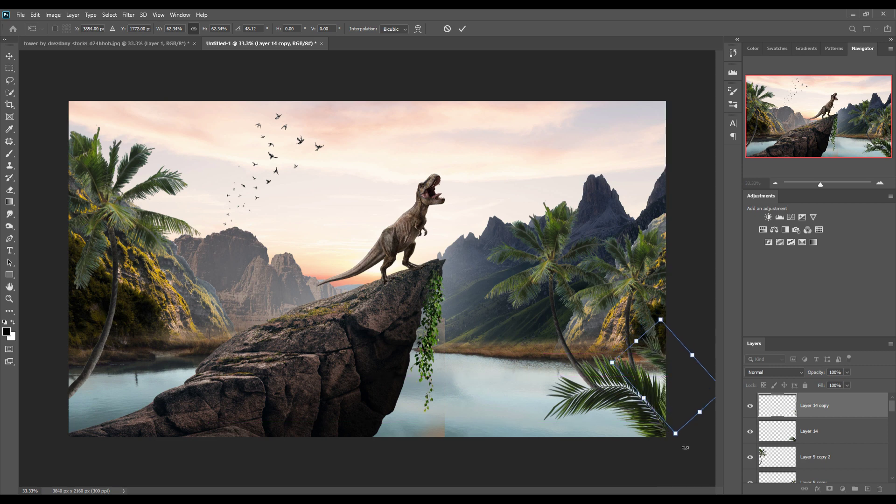
pyautogui.moveTo(685, 448); pyautogui.dragTo(689, 429)
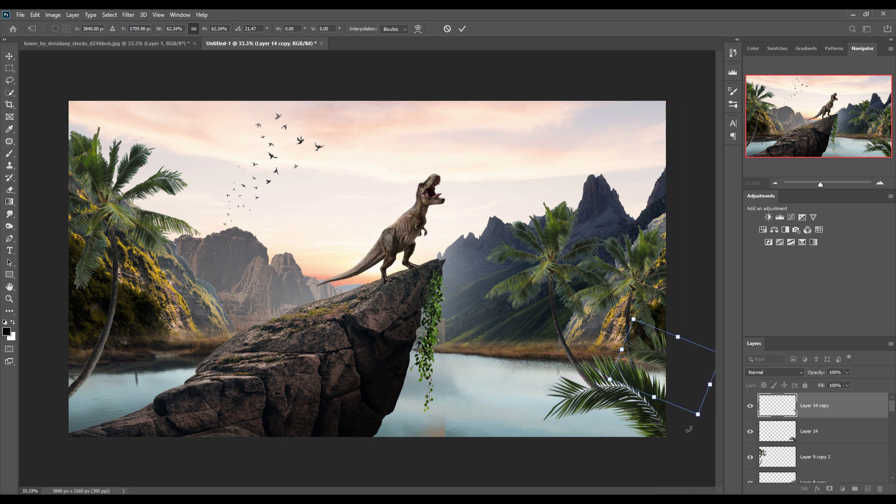
pyautogui.click(462, 28)
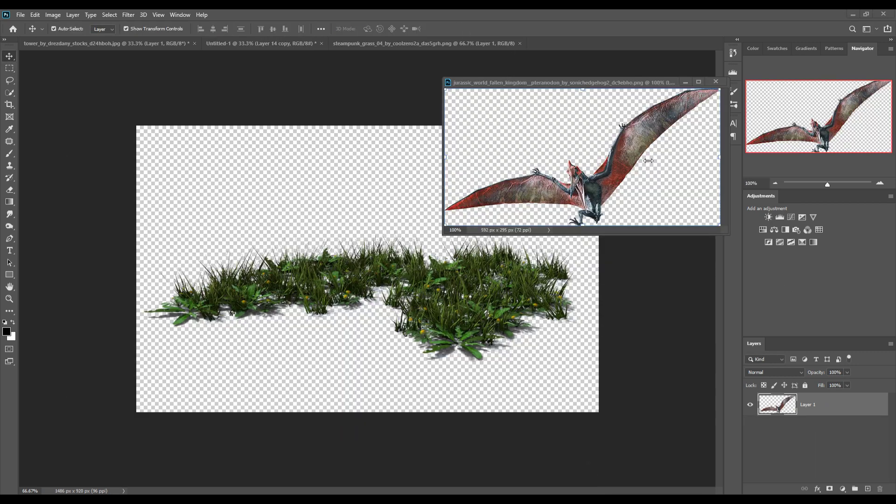
# Place the pteranodon at about 93% in the sky right of the T-rex, then float the grass image
pyautogui.click(224, 44)
pyautogui.moveTo(564, 89); pyautogui.dragTo(649, 112)
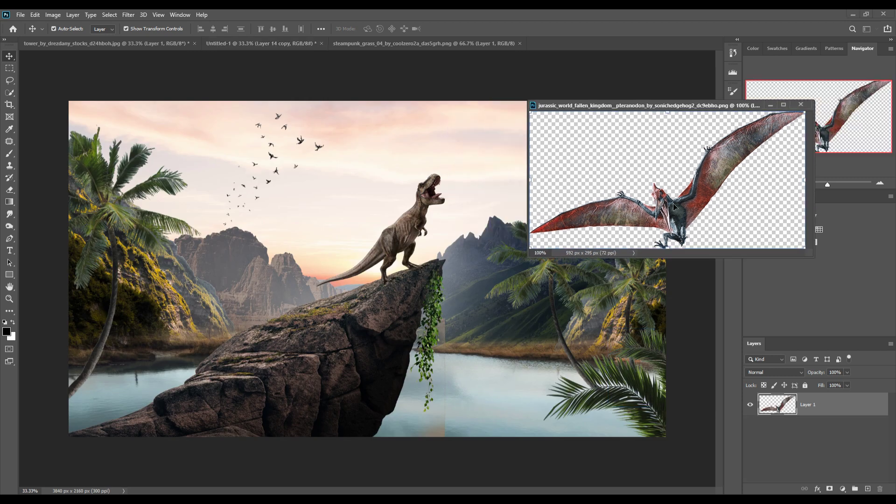
pyautogui.moveTo(673, 203); pyautogui.dragTo(492, 159)
pyautogui.click(770, 106)
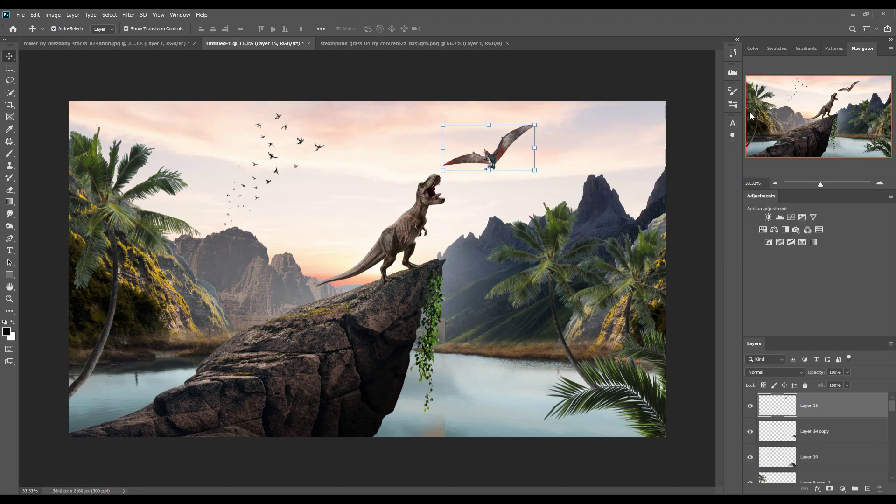
pyautogui.moveTo(535, 125); pyautogui.dragTo(517, 149)
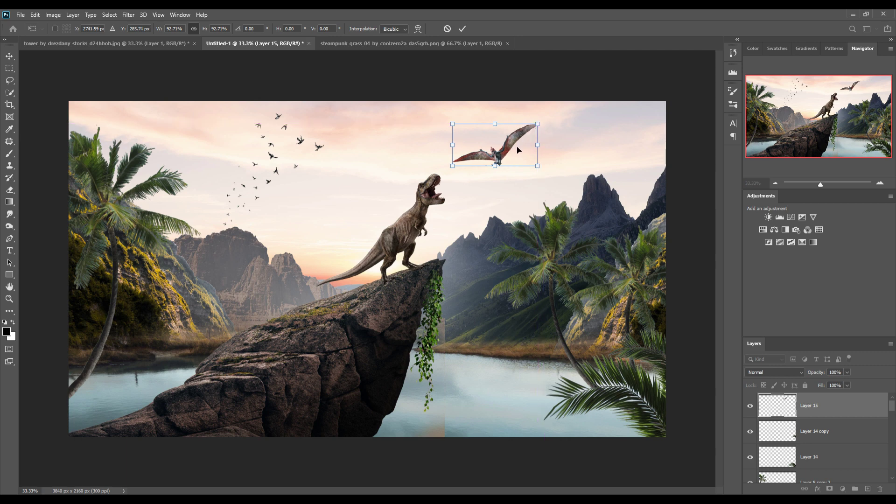
pyautogui.click(461, 28)
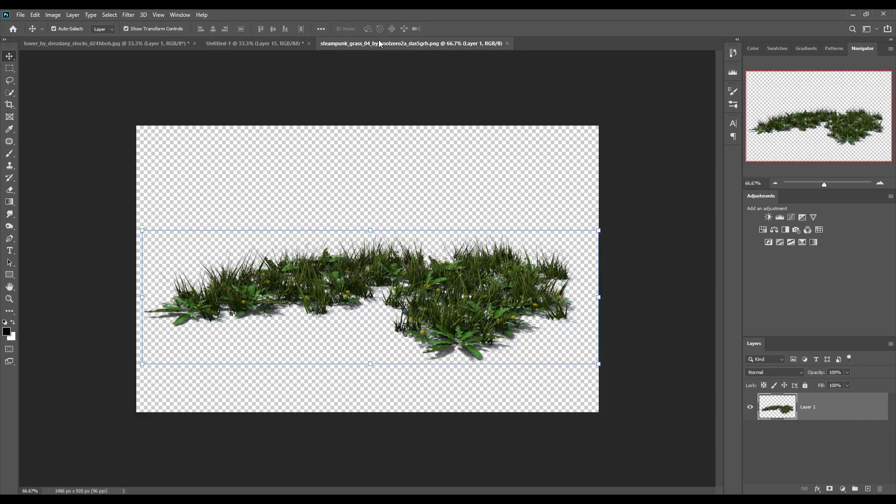
pyautogui.moveTo(370, 44); pyautogui.dragTo(382, 91)
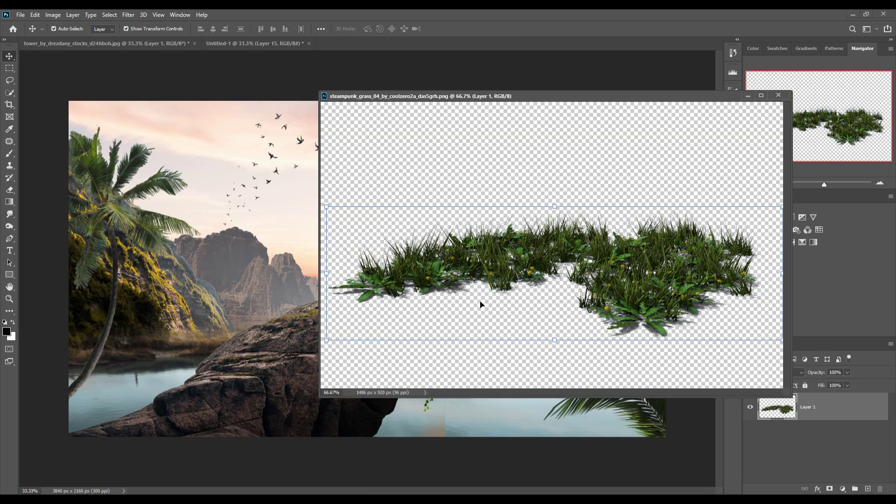
# Copy the grass clump onto the rock top, hide the source image, and scale it to about 68%
pyautogui.moveTo(496, 256); pyautogui.dragTo(257, 341)
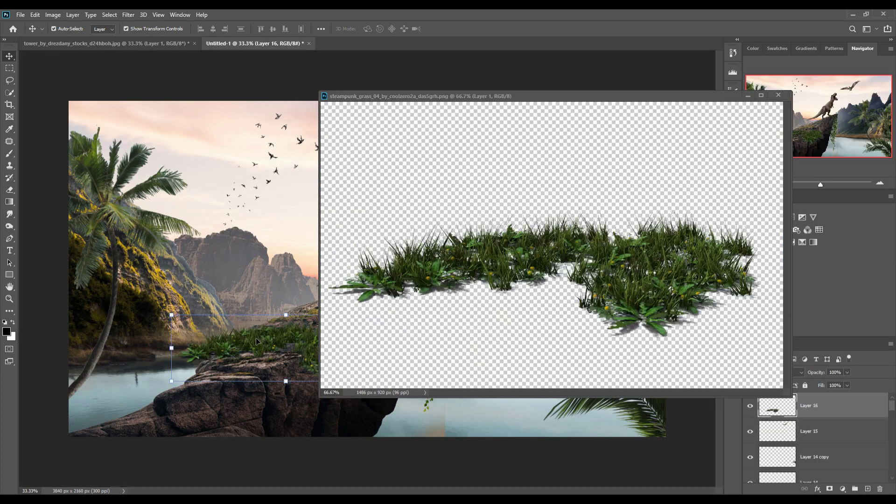
pyautogui.click(748, 95)
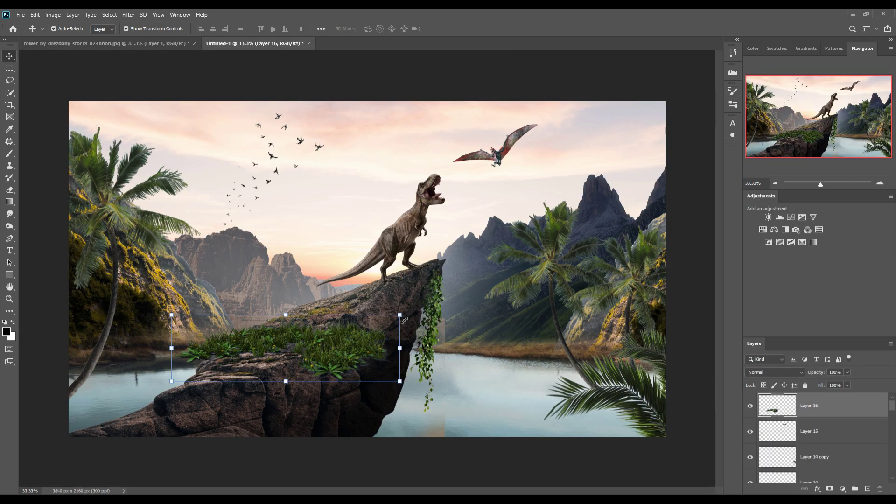
pyautogui.moveTo(404, 320)
pyautogui.mouseDown()
pyautogui.moveTo(327, 336)
pyautogui.moveTo(333, 344)
pyautogui.mouseUp()
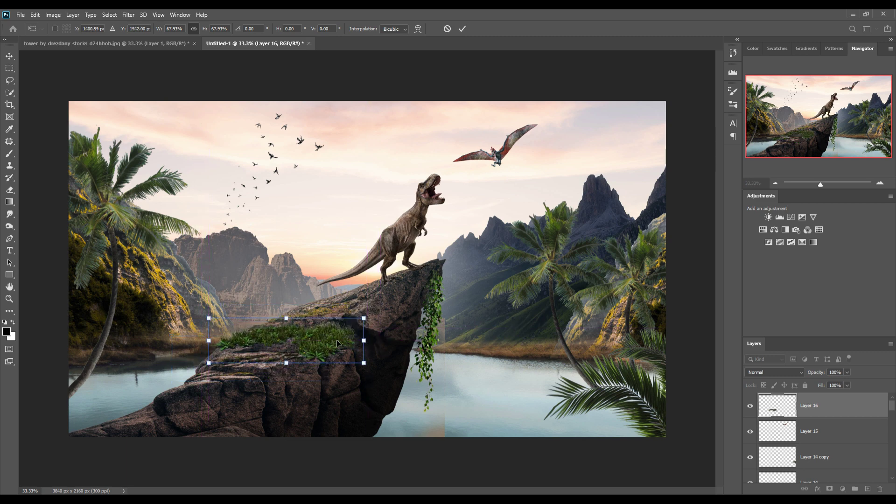
pyautogui.click(458, 31)
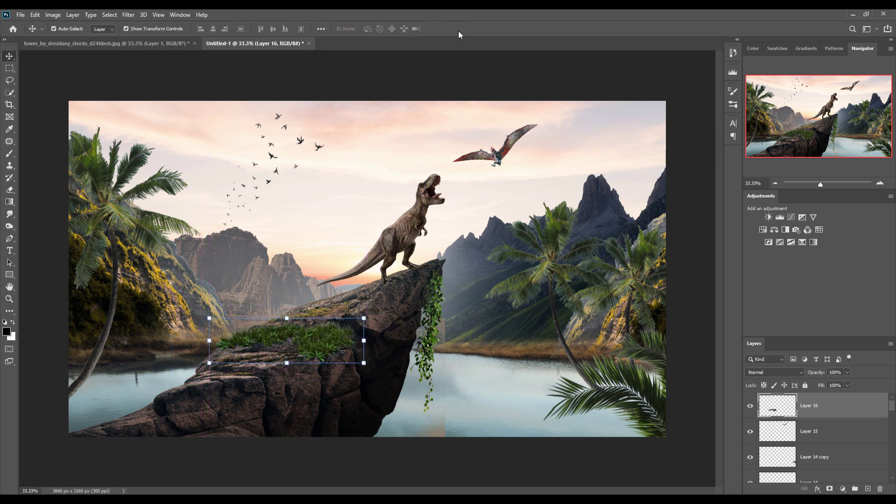
# Add a layer mask to the grass layer and enlarge the brush to 200 for painting it
pyautogui.click(829, 489)
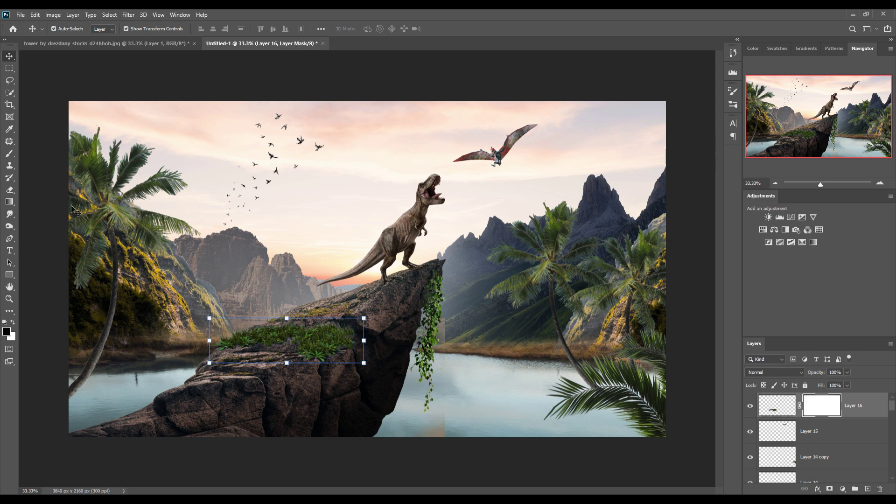
pyautogui.click(8, 155)
pyautogui.press(']')
pyautogui.press(']')
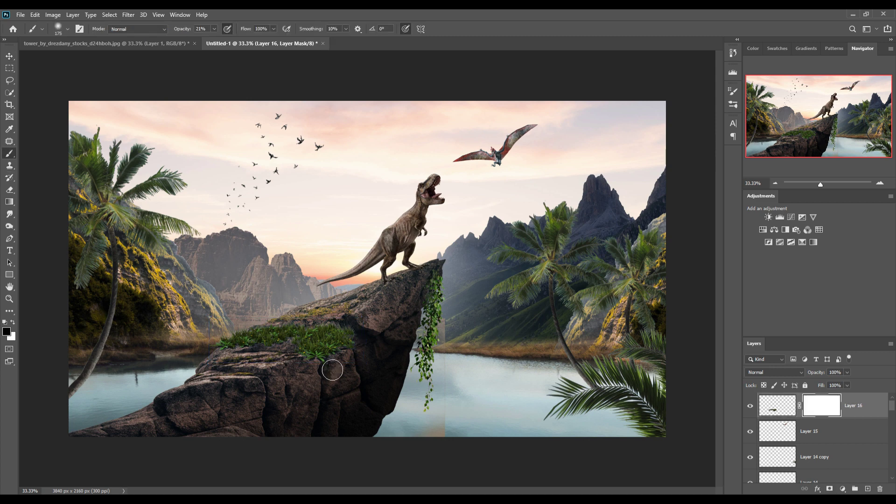
pyautogui.press(']')
pyautogui.press(']')
pyautogui.press(']')
# Duplicate the grass patch layer (Layer 16) as Layer 16 copy
pyautogui.click(9, 56)
pyautogui.rightClick(860, 405)
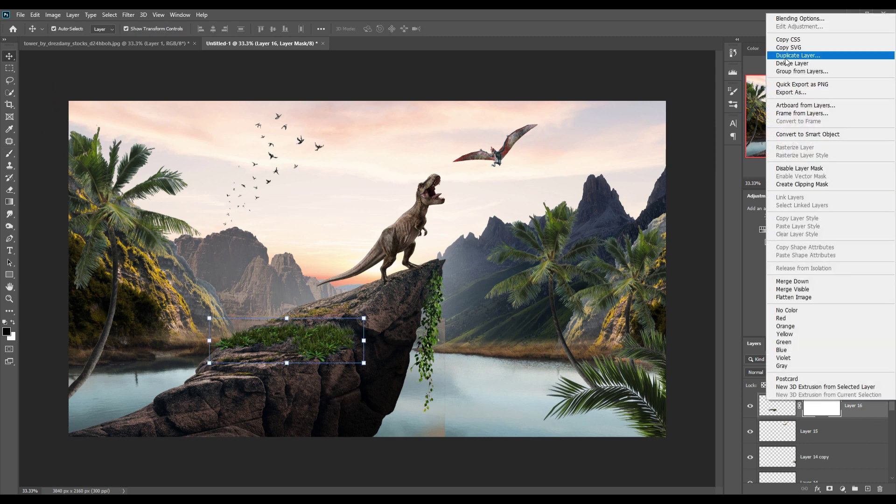
pyautogui.click(789, 54)
pyautogui.click(536, 145)
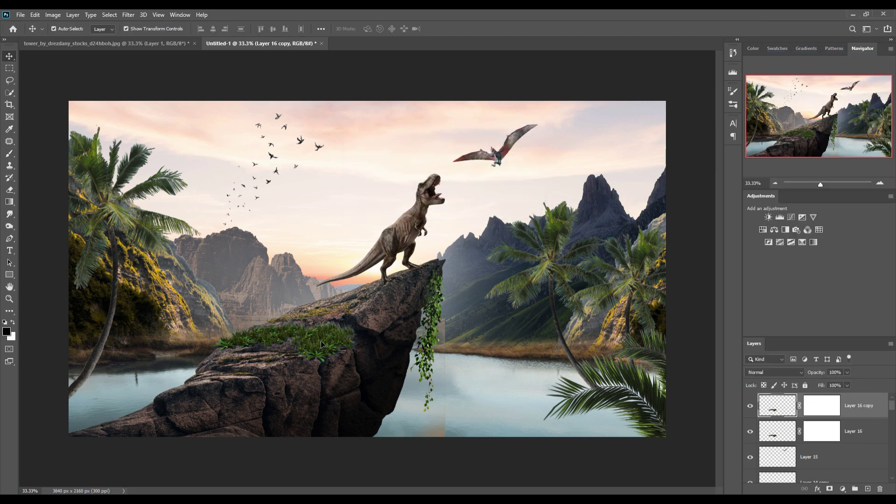
# Move the grass copy down to the lower-left shore and target its mask for brushing
pyautogui.moveTo(321, 345); pyautogui.dragTo(198, 426)
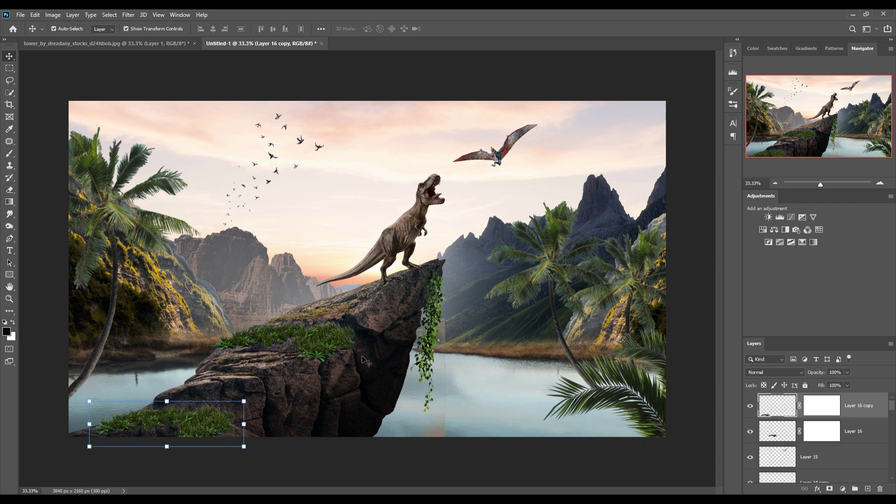
pyautogui.click(827, 406)
pyautogui.click(9, 153)
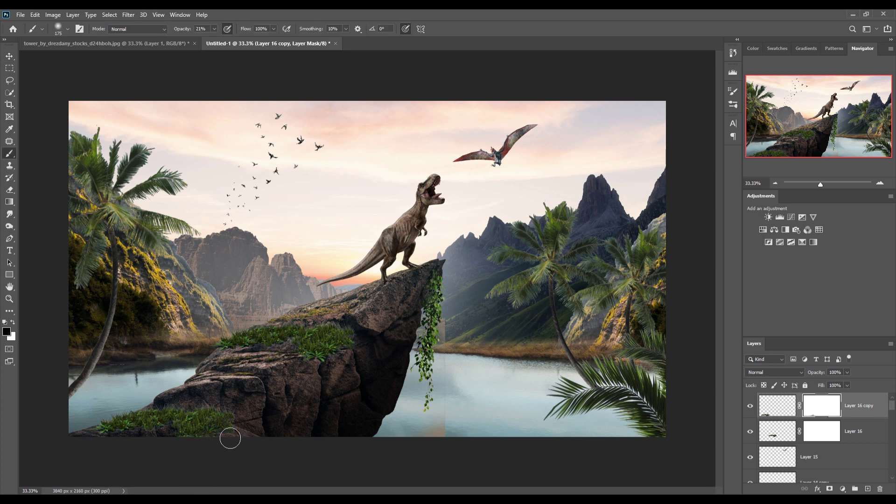
# Paint the copy's mask to blend its edge and bottom into the rock
pyautogui.moveTo(230, 438)
pyautogui.mouseDown()
pyautogui.moveTo(244, 430)
pyautogui.moveTo(170, 450)
pyautogui.moveTo(215, 440)
pyautogui.moveTo(188, 452)
pyautogui.mouseUp()
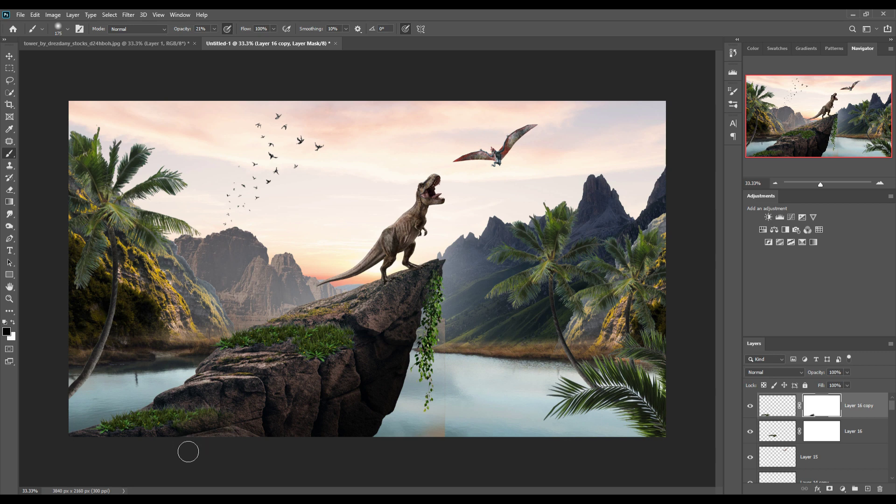
pyautogui.moveTo(243, 452)
pyautogui.mouseDown()
pyautogui.moveTo(245, 426)
pyautogui.moveTo(248, 446)
pyautogui.mouseUp()
pyautogui.click(821, 433)
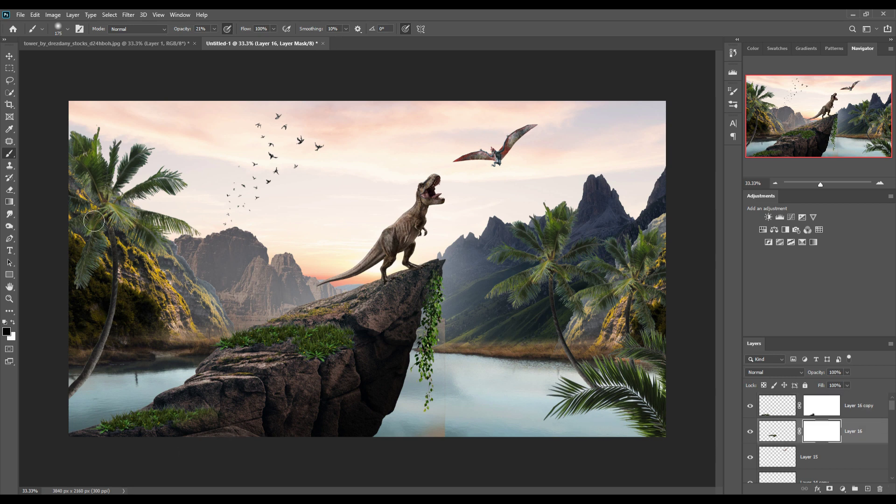
pyautogui.click(9, 63)
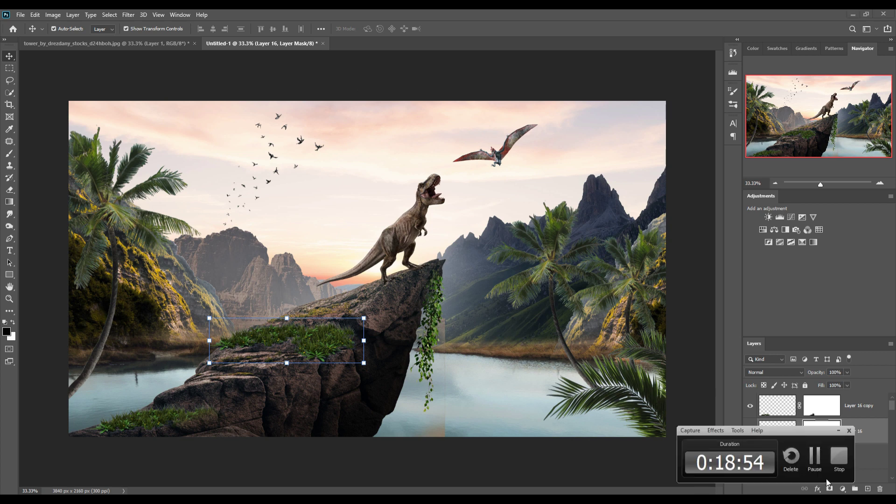
# Brush out the vertical water seam on Layer 5's mask at reduced opacity, then select the T-rex
pyautogui.click(812, 469)
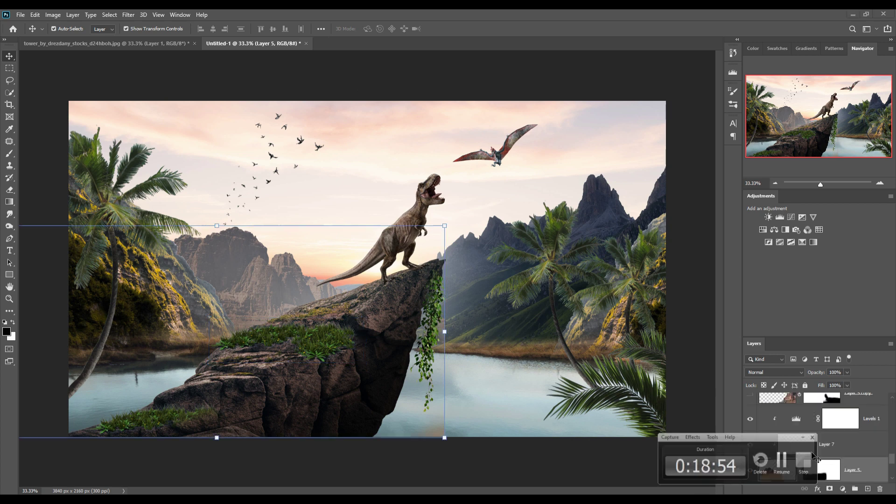
pyautogui.click(10, 155)
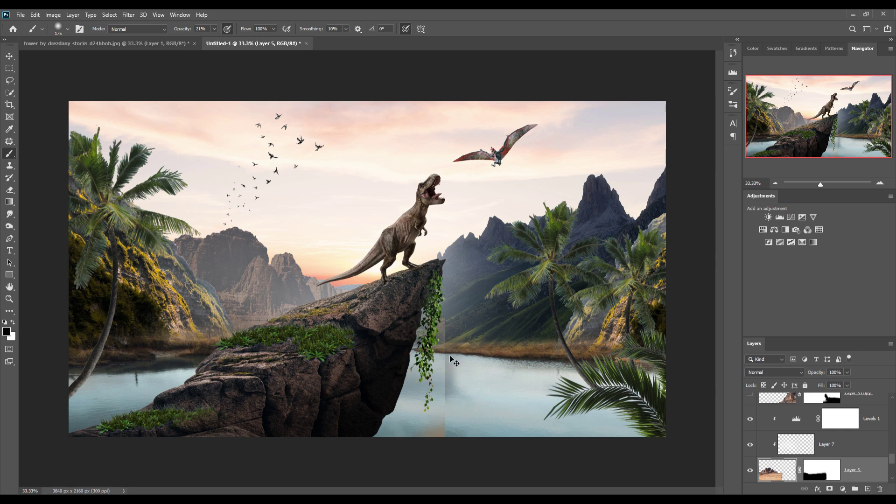
pyautogui.hotkey('ctrl', '\\')
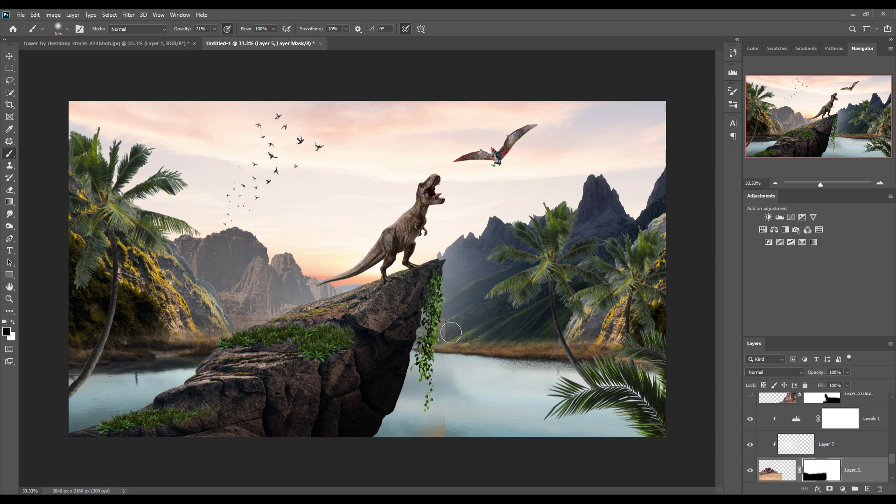
pyautogui.click(214, 29)
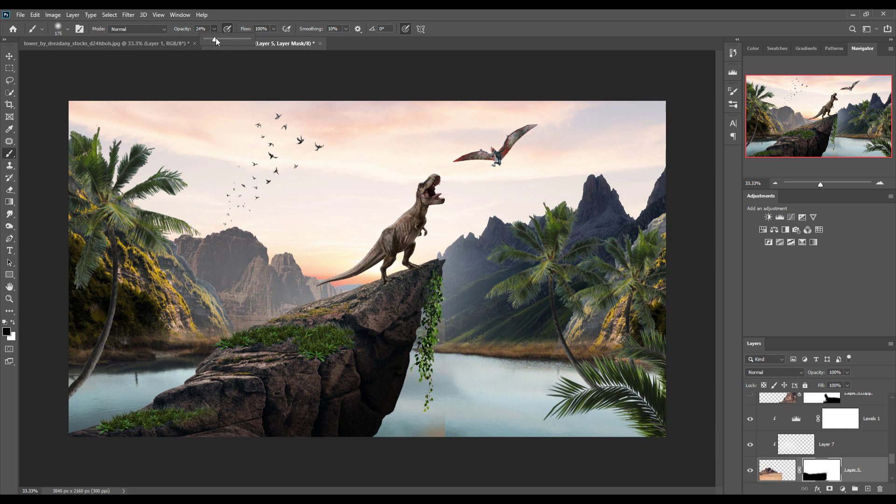
pyautogui.moveTo(435, 283); pyautogui.dragTo(452, 389)
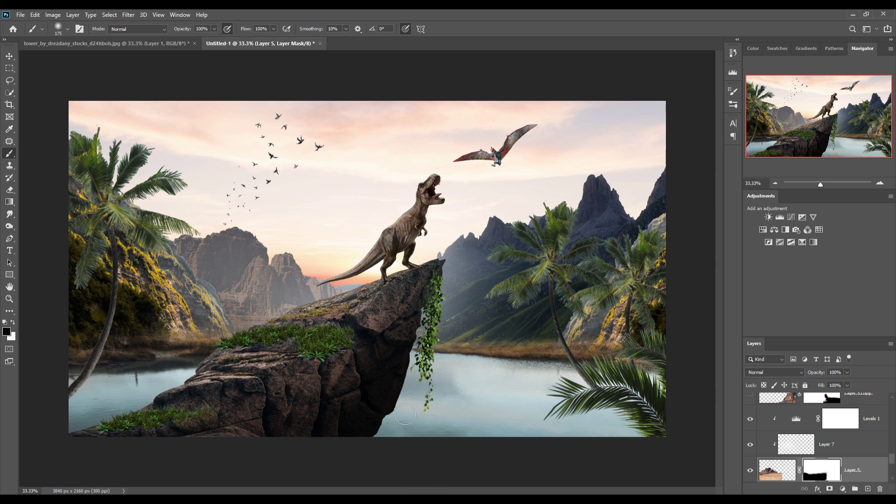
pyautogui.click(11, 55)
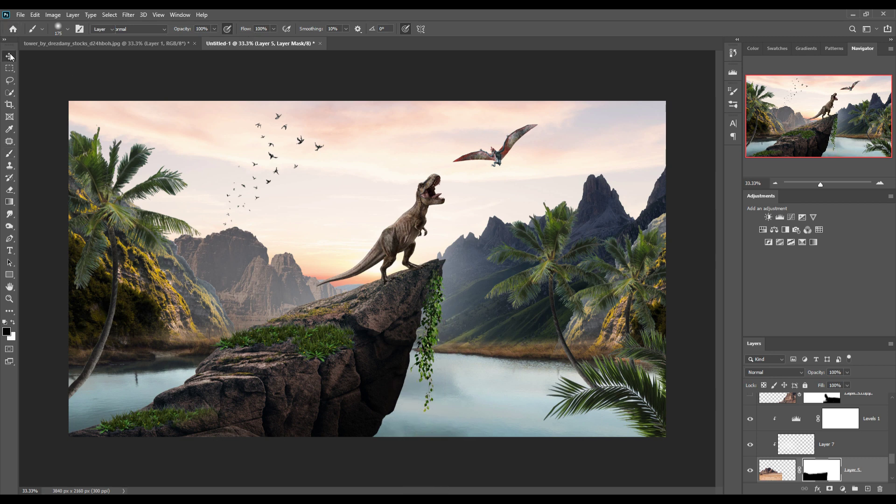
pyautogui.click(418, 208)
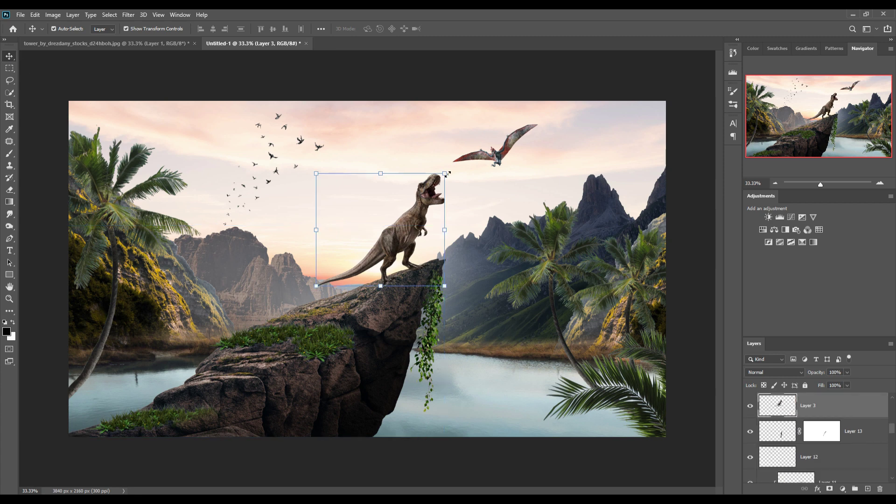
# Scale the T-rex up to 106.51% and shift it left on the rock tip
pyautogui.moveTo(447, 174); pyautogui.dragTo(459, 169)
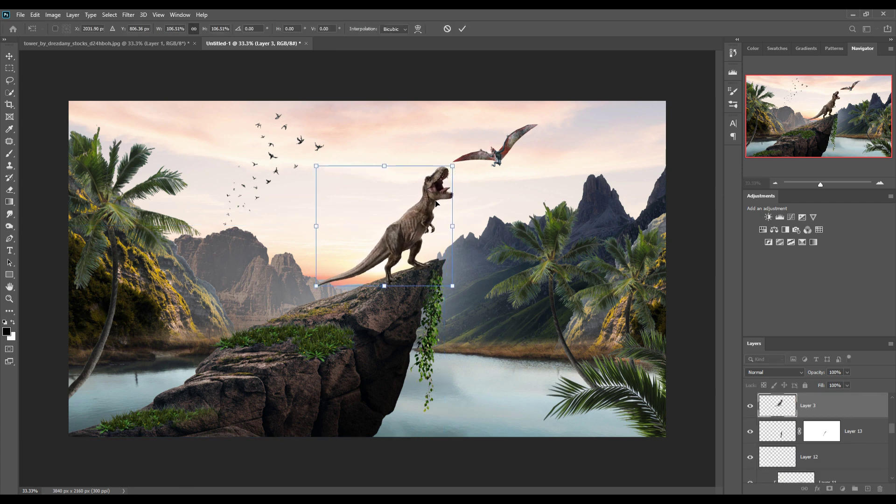
pyautogui.moveTo(407, 246); pyautogui.dragTo(392, 249)
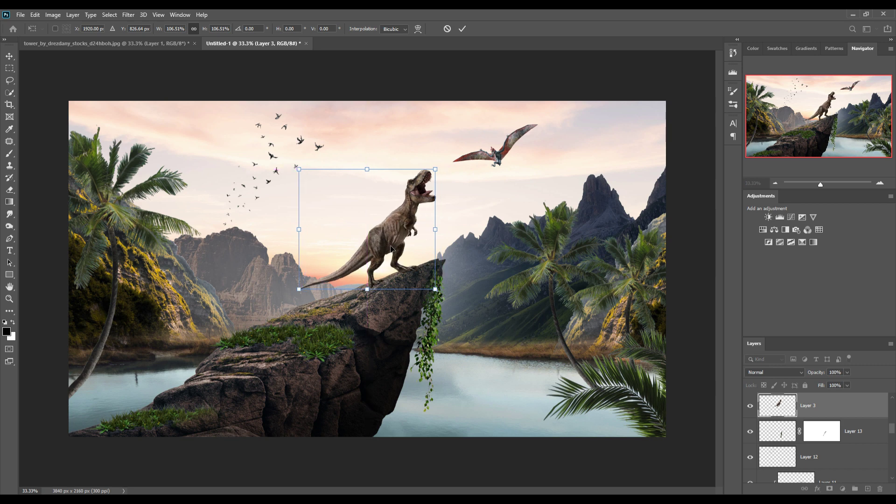
pyautogui.click(464, 29)
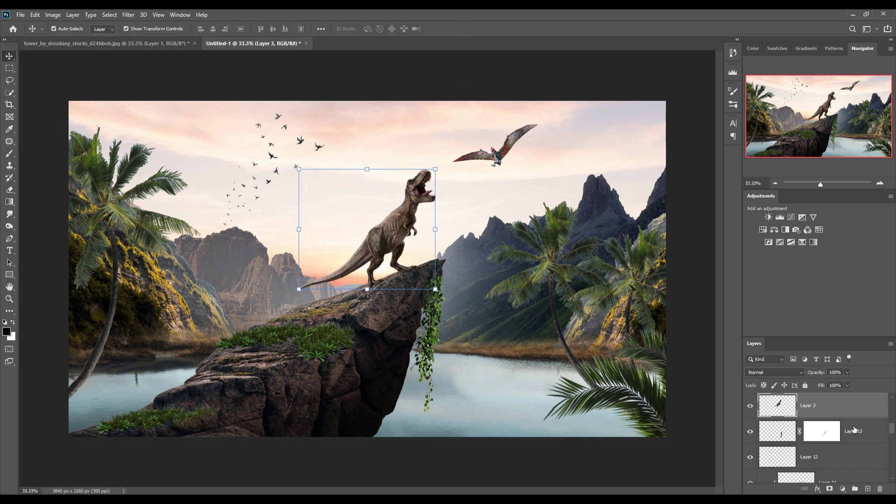
# Add Layer 17 above Layer 13 and paint soft 16%-opacity dark shading onto the rock
pyautogui.click(854, 429)
pyautogui.click(867, 488)
pyautogui.press('b')
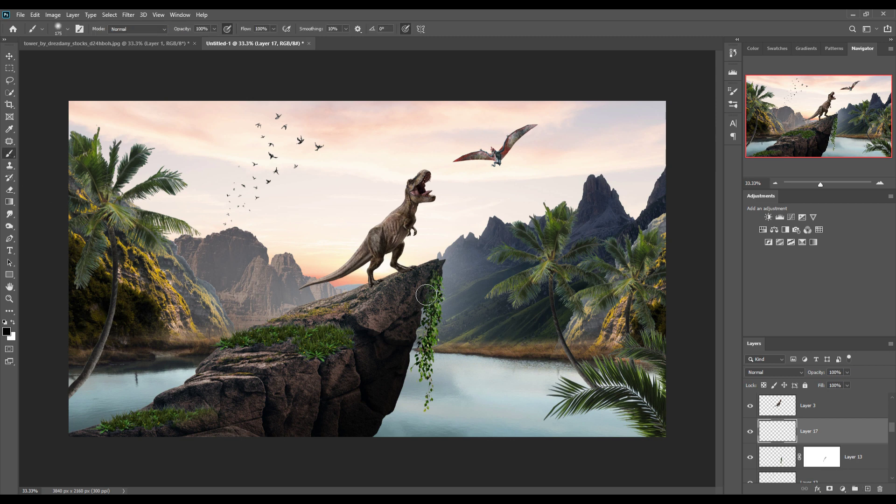
pyautogui.click(213, 30)
pyautogui.write('16')
pyautogui.press('[')
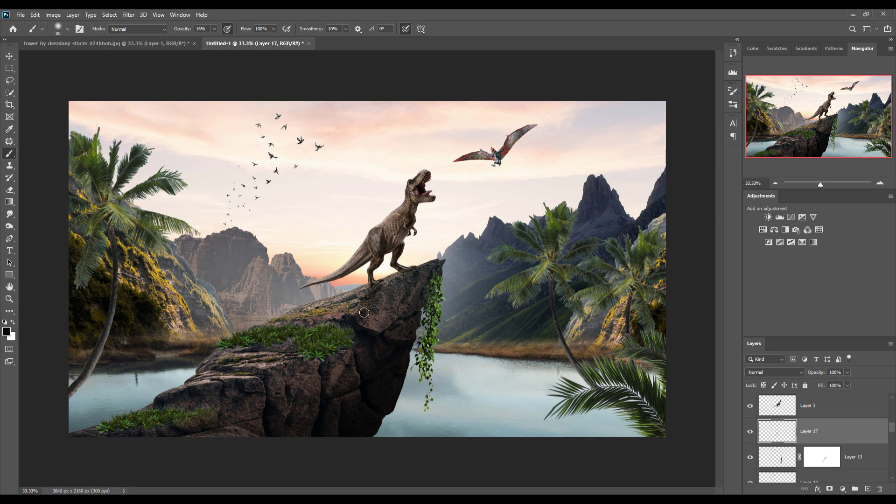
pyautogui.moveTo(405, 290); pyautogui.dragTo(379, 297)
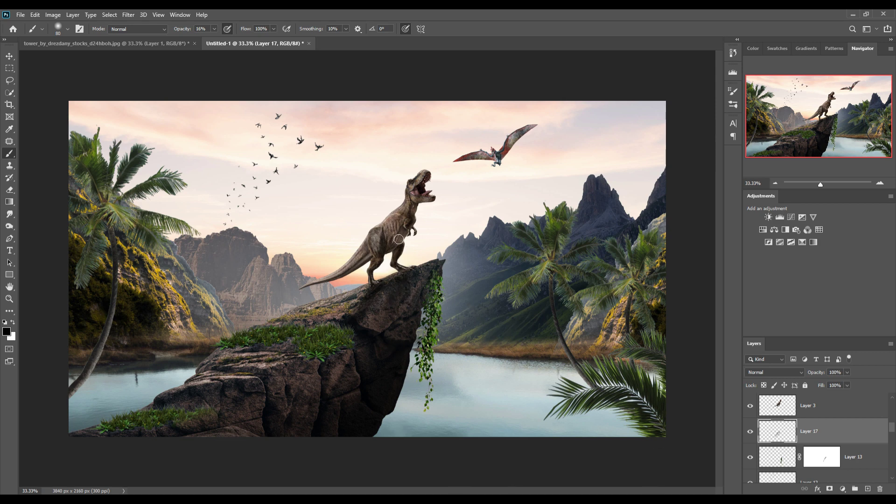
pyautogui.press('v')
pyautogui.click(326, 307)
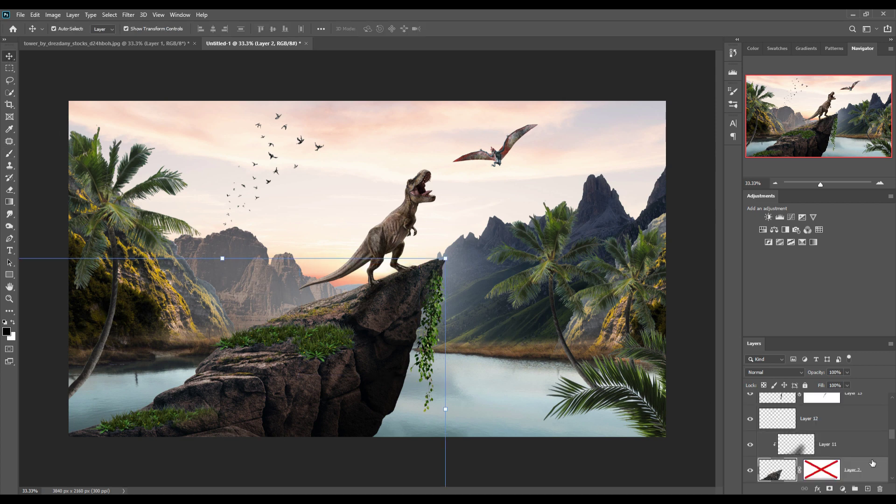
# Create Layer 18 at the top of the layer stack with a very large 16%-opacity brush ready
pyautogui.click(395, 362)
pyautogui.click(688, 425)
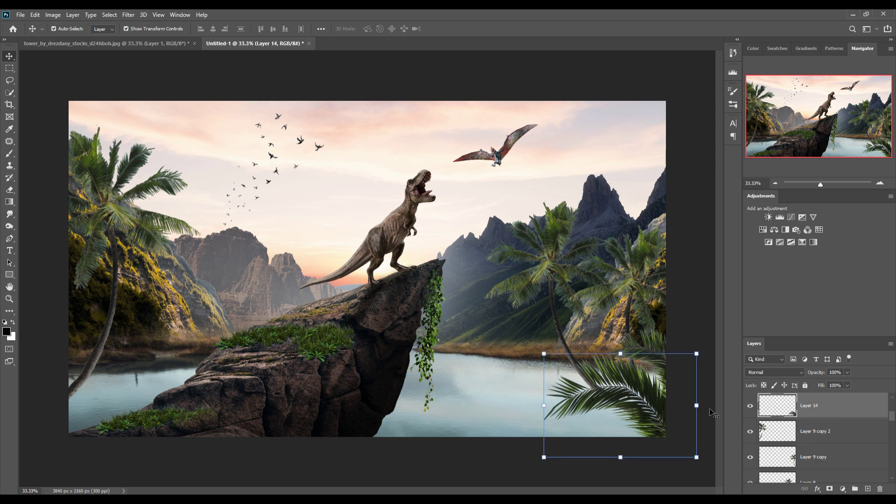
pyautogui.scroll(3, 862, 411)
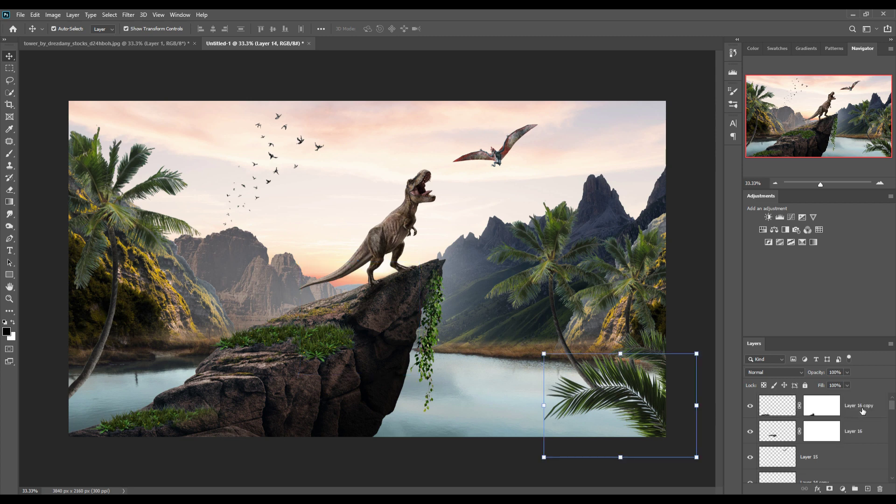
pyautogui.click(862, 406)
pyautogui.click(868, 488)
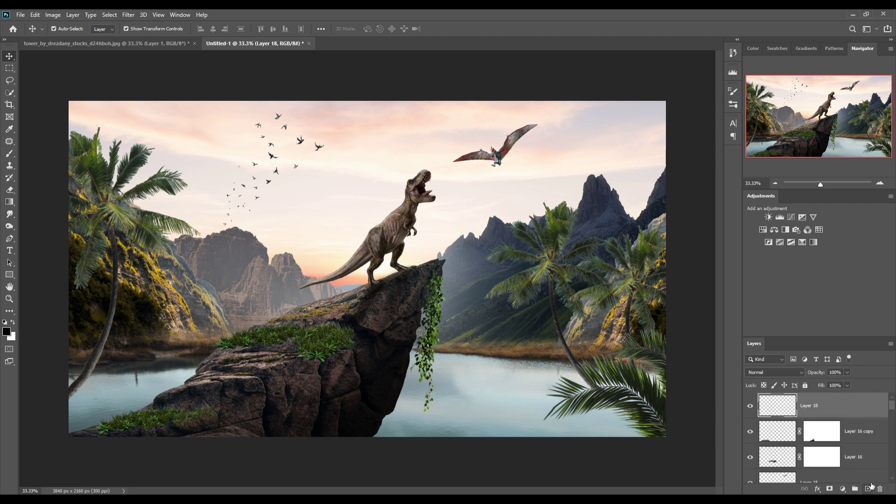
pyautogui.click(9, 153)
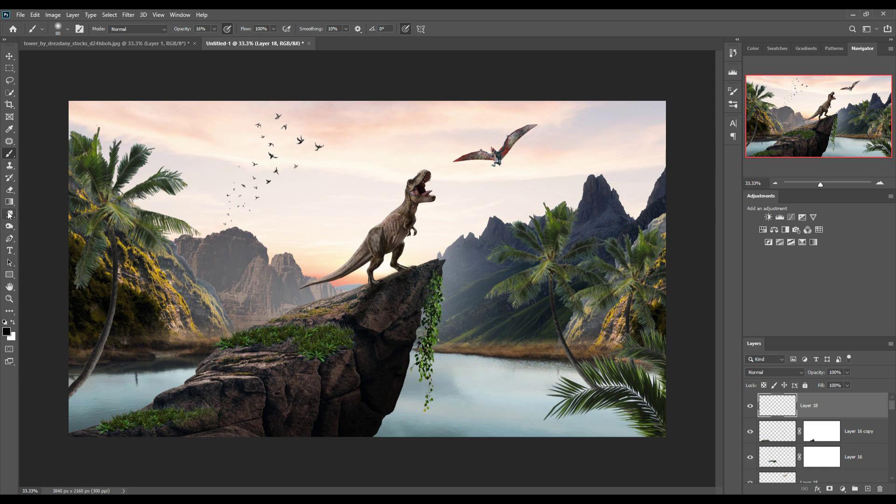
pyautogui.press(']')
pyautogui.press(']')
pyautogui.press(']')
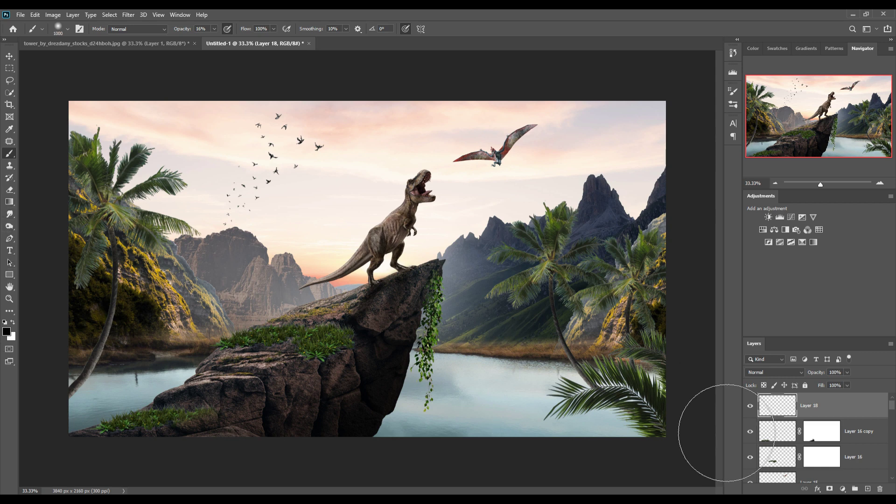
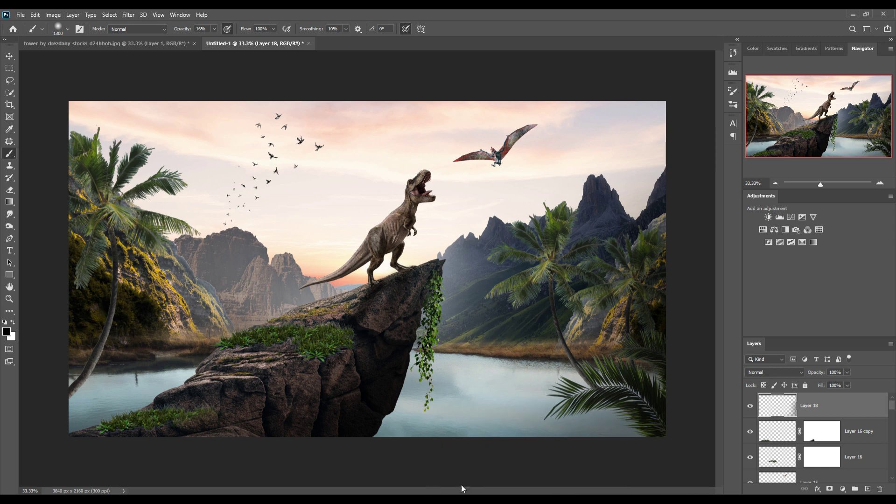
# Add a new layer above Layer 9 copy 2 and clip it to the left palm tree
pyautogui.hotkey('ctrl', '-')
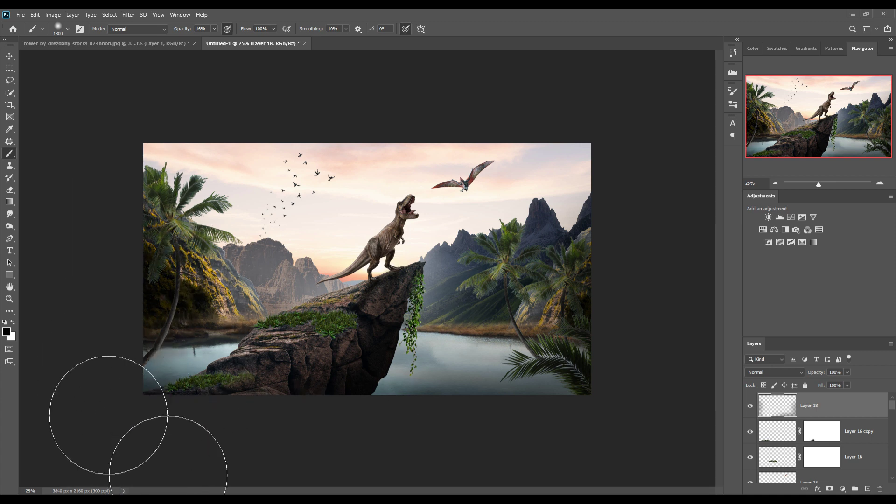
pyautogui.click(10, 57)
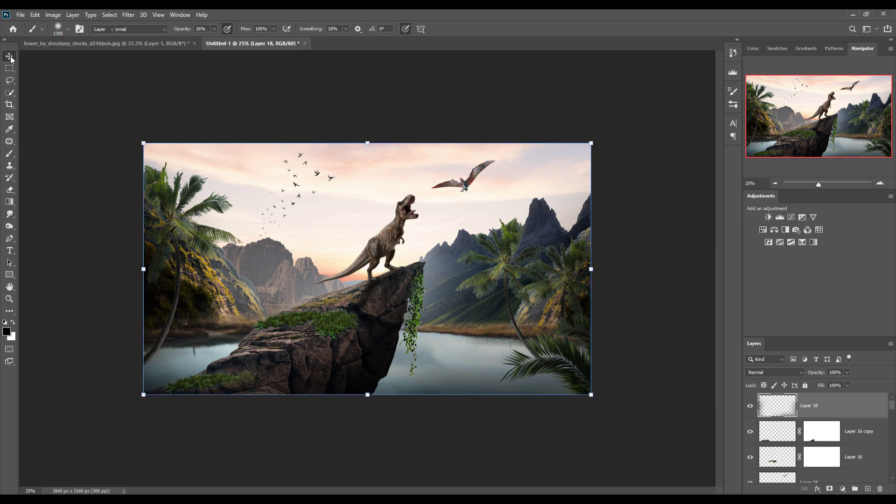
pyautogui.click(188, 196)
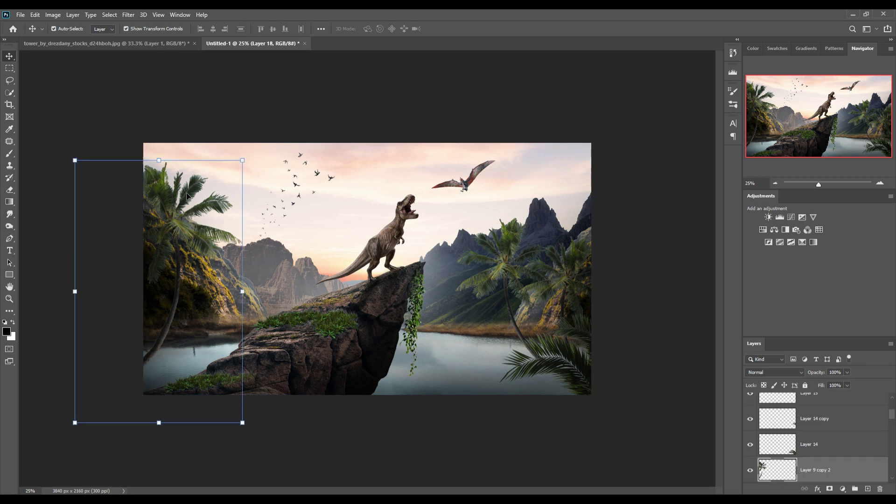
pyautogui.click(869, 489)
pyautogui.rightClick(846, 464)
pyautogui.click(803, 248)
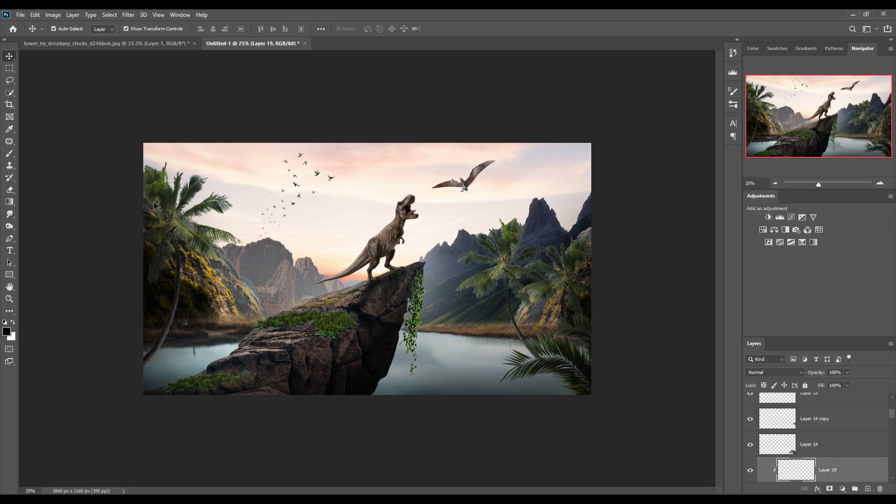
# Try a soft brush haze stroke, undo it, and toggle Layer 14's visibility to compare
pyautogui.click(10, 153)
pyautogui.moveTo(235, 260); pyautogui.dragTo(294, 320)
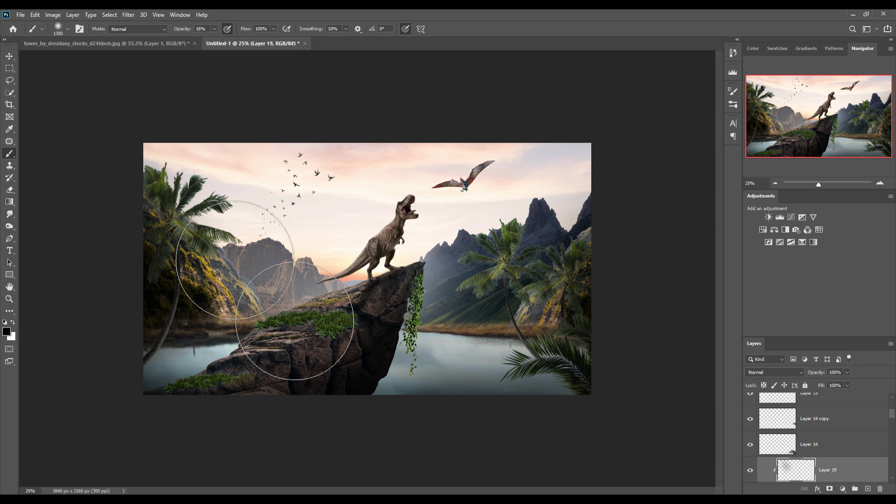
pyautogui.hotkey('ctrl', 'z')
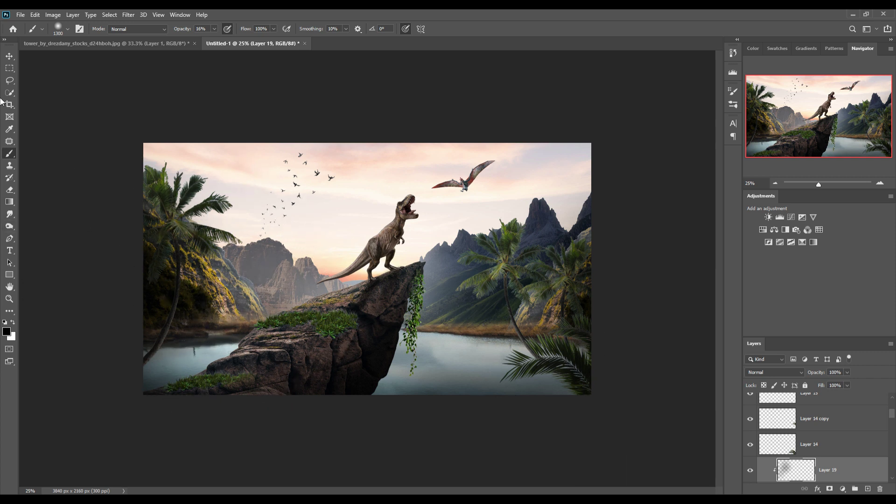
pyautogui.click(812, 449)
pyautogui.click(750, 445)
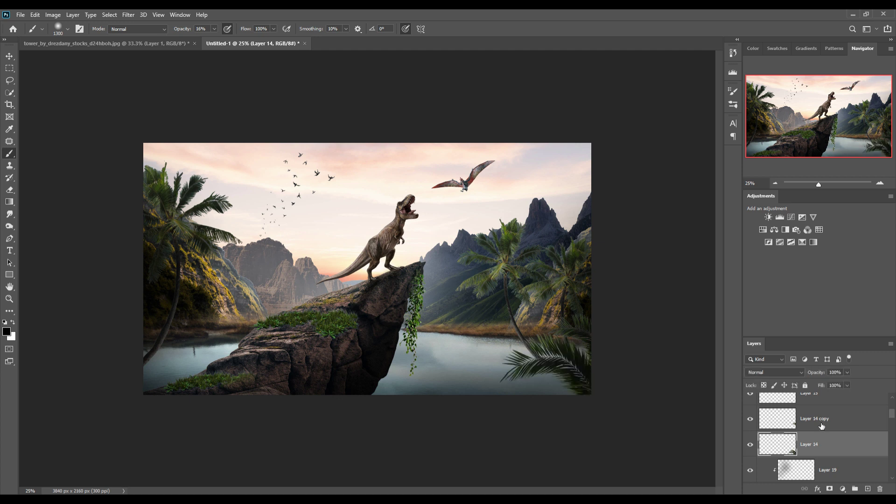
pyautogui.scroll(2, 816, 440)
pyautogui.scroll(2, 816, 439)
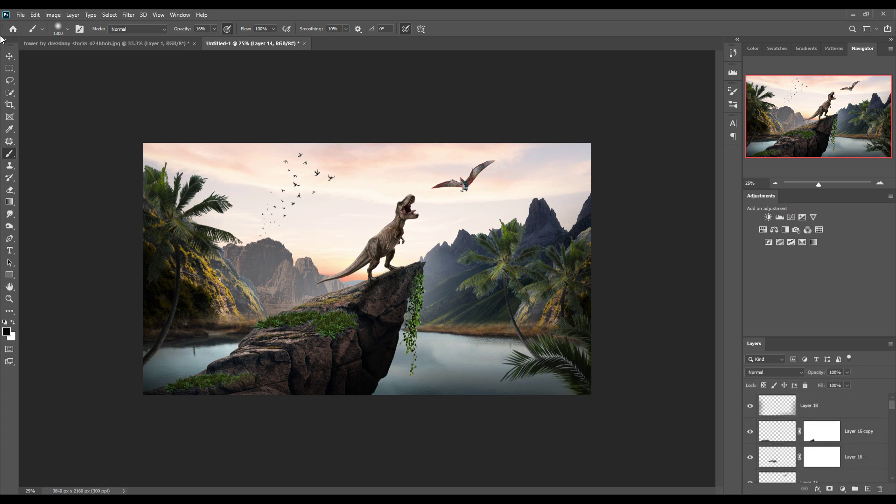
pyautogui.press('v')
pyautogui.click(510, 243)
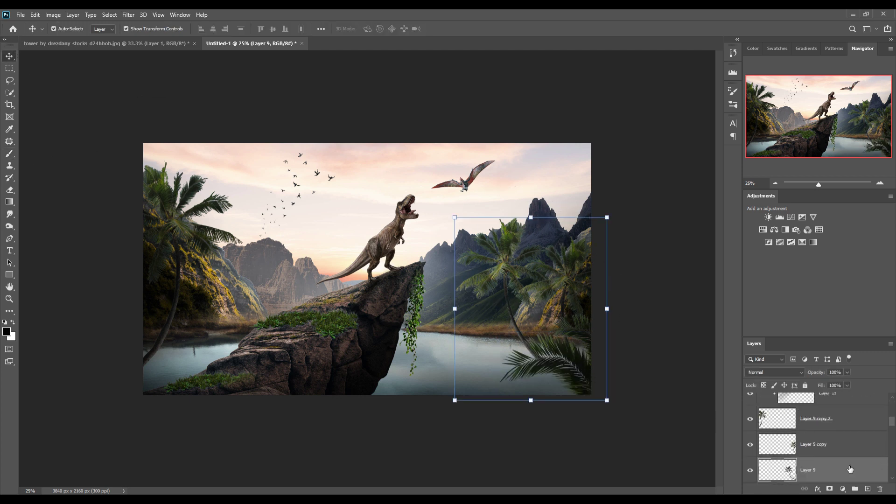
pyautogui.keyDown('shift'); pyautogui.click(840, 446); pyautogui.keyUp('shift')
pyautogui.rightClick(837, 443)
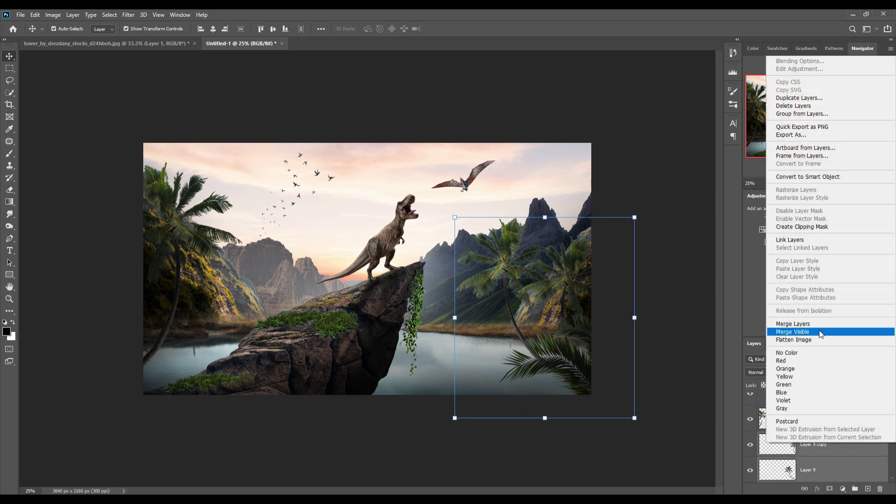
pyautogui.click(814, 330)
pyautogui.rightClick(835, 443)
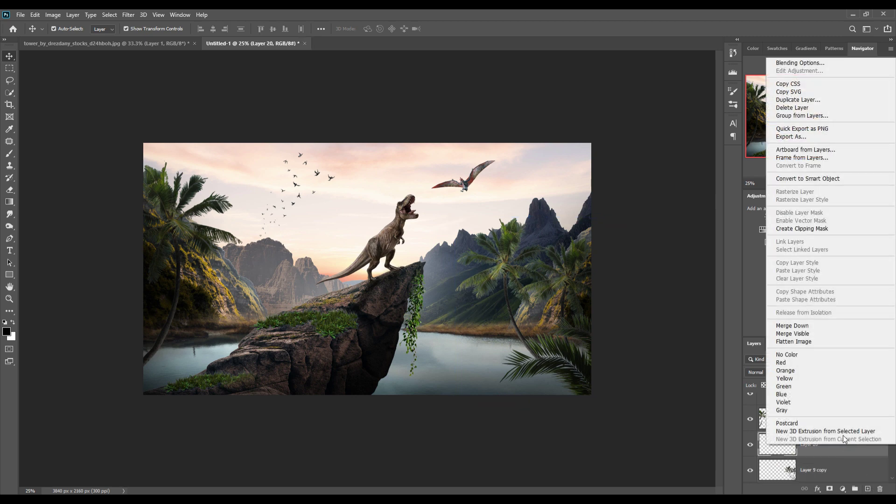
pyautogui.click(788, 231)
pyautogui.press('b')
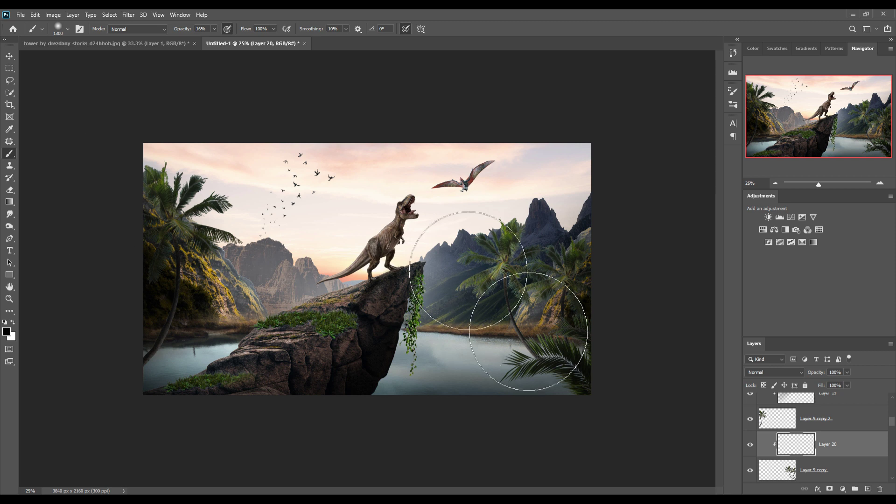
pyautogui.moveTo(540, 390)
pyautogui.mouseDown()
pyautogui.moveTo(442, 246)
pyautogui.moveTo(430, 360)
pyautogui.moveTo(460, 436)
pyautogui.moveTo(490, 435)
pyautogui.moveTo(550, 375)
pyautogui.mouseUp()
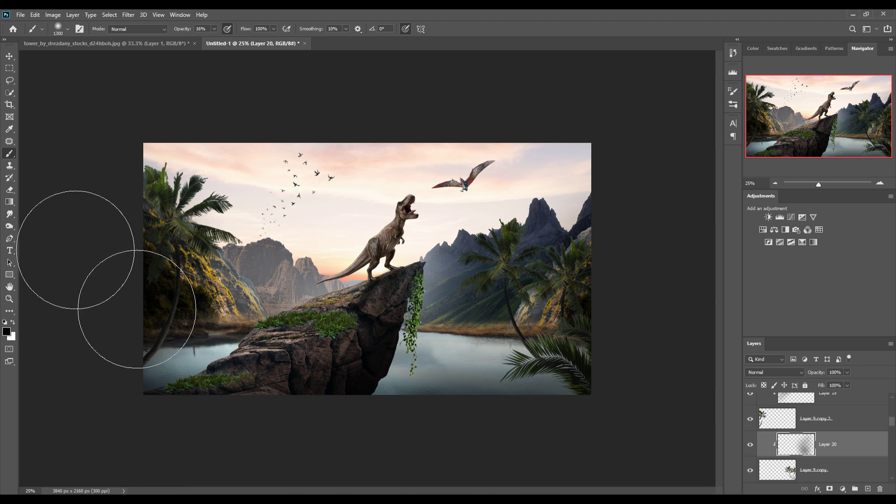
pyautogui.click(10, 56)
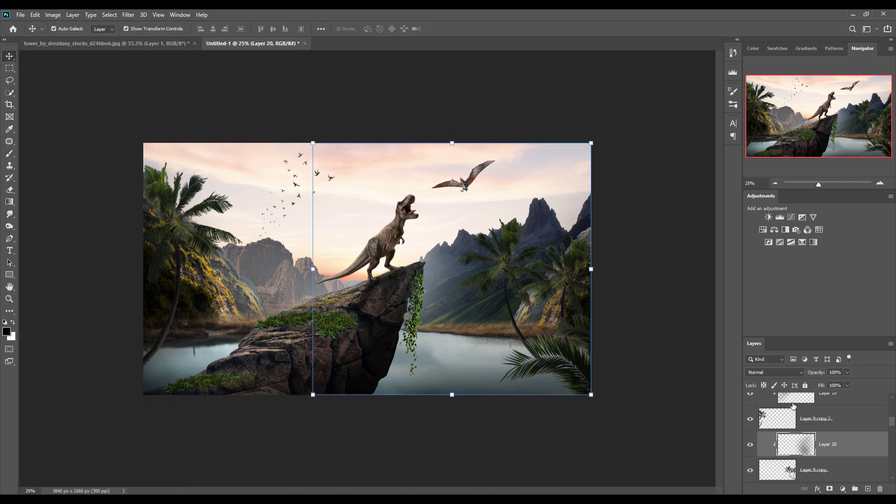
pyautogui.click(10, 153)
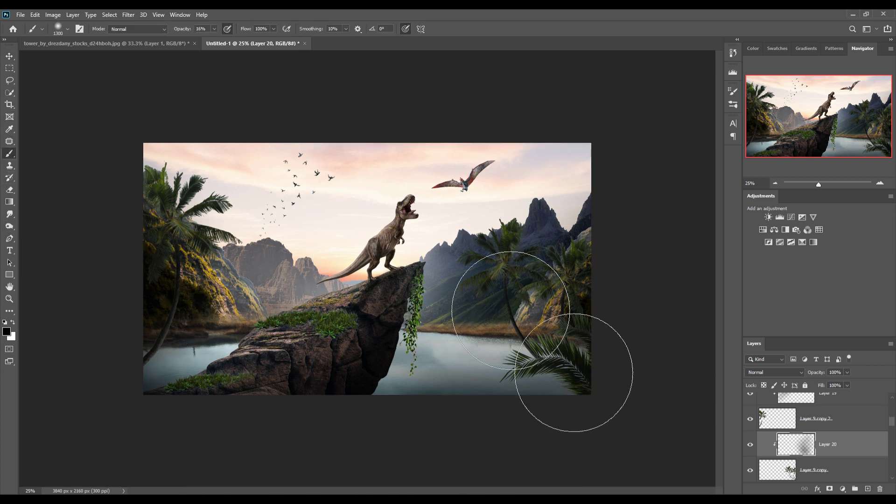
pyautogui.press('x')
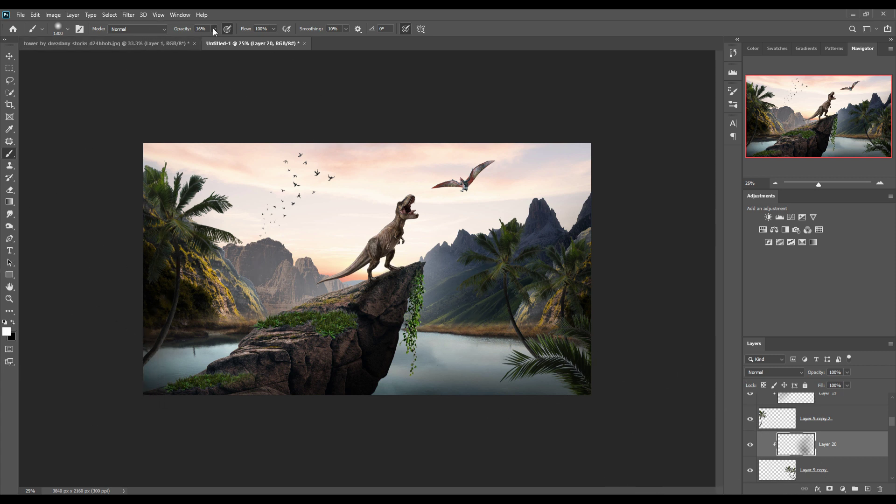
pyautogui.moveTo(214, 28); pyautogui.dragTo(208, 43)
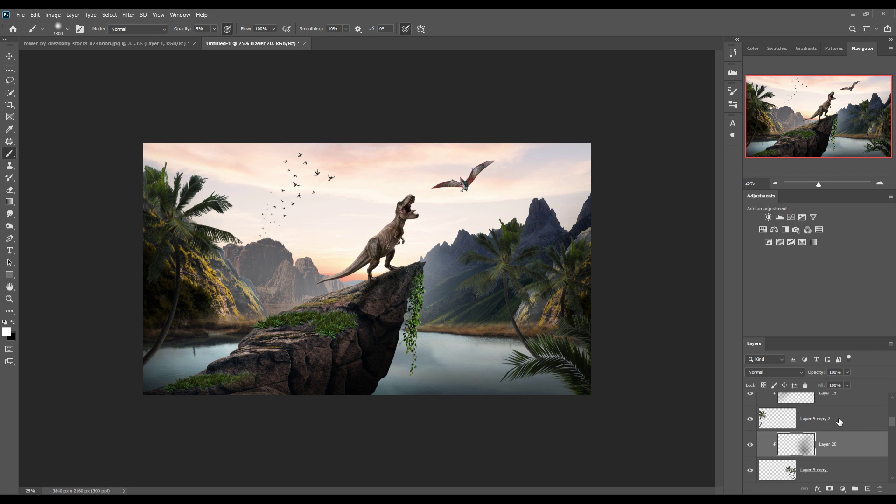
pyautogui.scroll(-1, 839, 422)
pyautogui.scroll(-1, 840, 421)
pyautogui.scroll(-1, 839, 422)
pyautogui.scroll(-1, 838, 446)
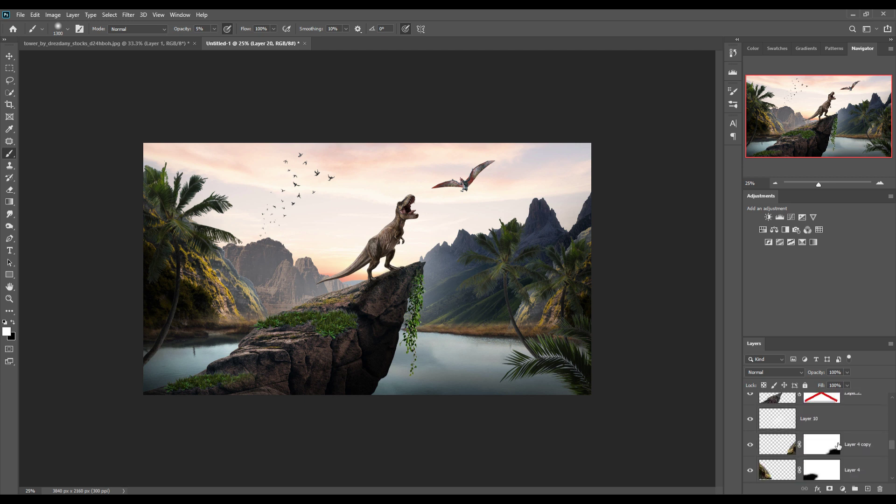
pyautogui.scroll(1, 849, 445)
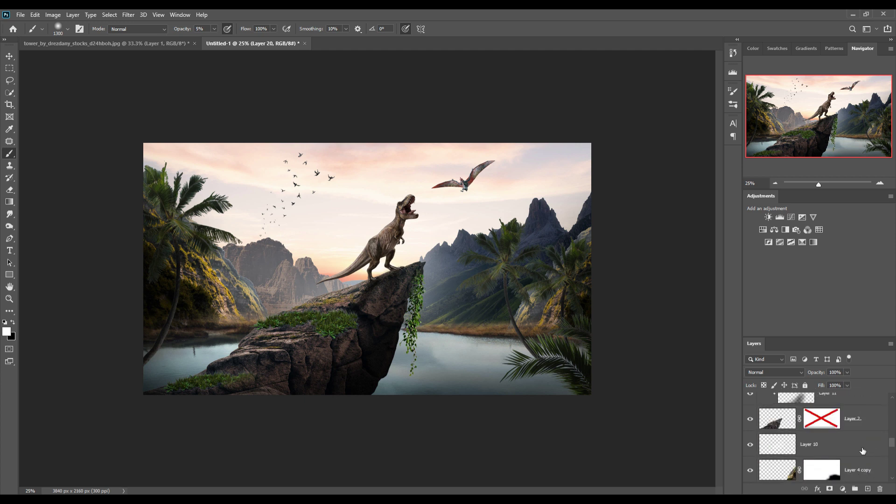
# Paint soft white haze on Layer 10 over the left palms, water and right mountains
pyautogui.click(863, 450)
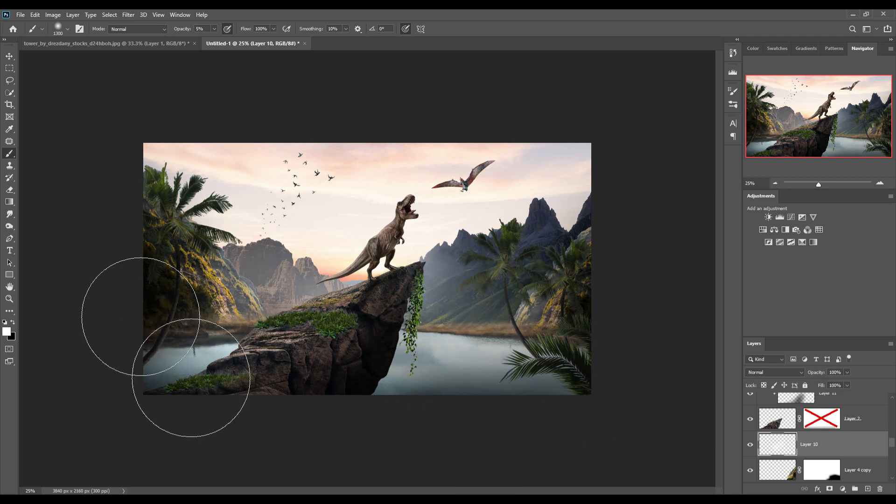
pyautogui.moveTo(150, 296); pyautogui.dragTo(135, 310)
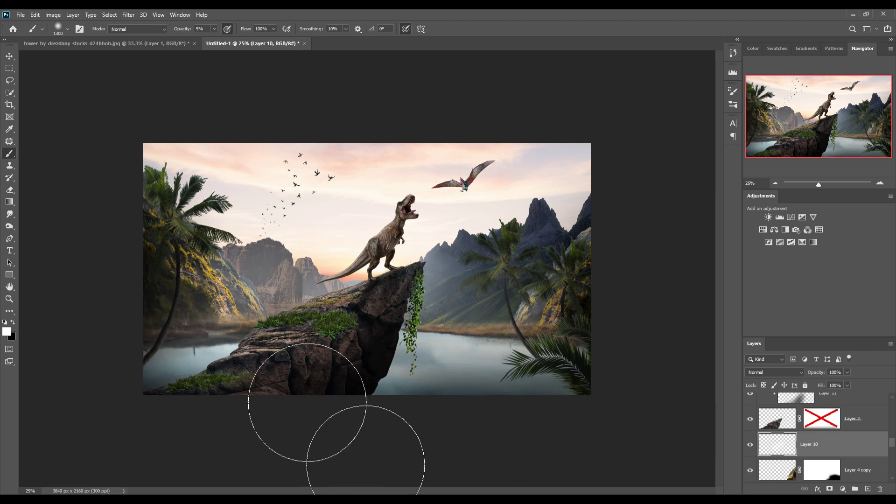
pyautogui.moveTo(499, 280); pyautogui.dragTo(510, 300)
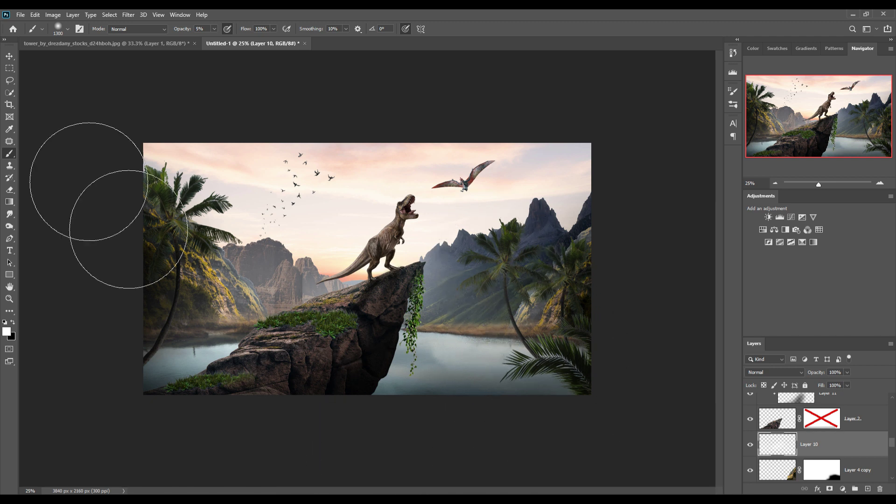
pyautogui.press('v')
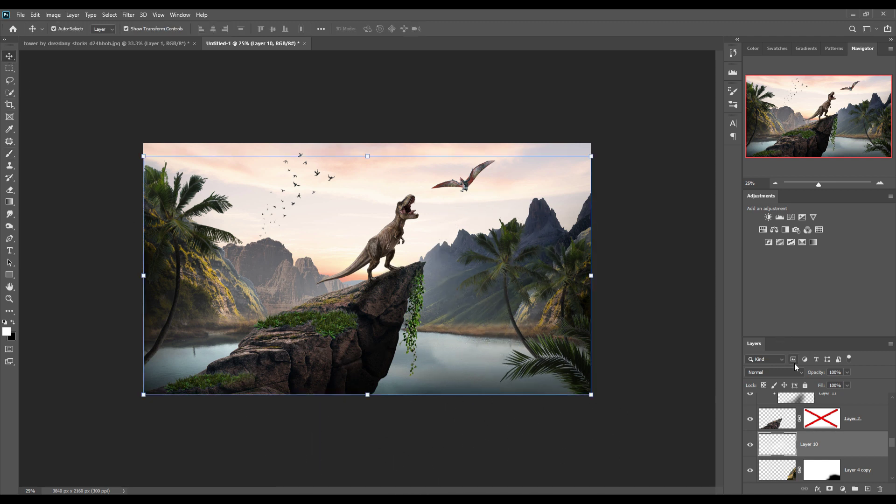
# Select Layer 18 at the top of the layer stack
pyautogui.scroll(3, 838, 415)
pyautogui.scroll(3, 863, 441)
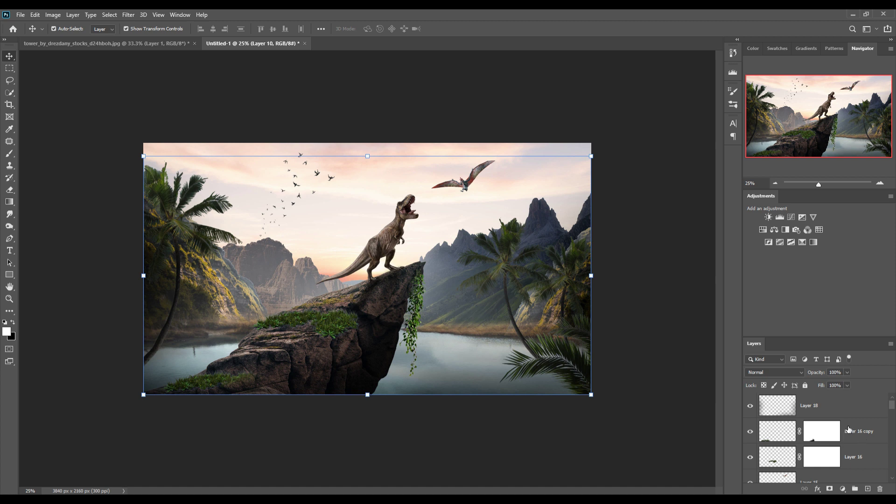
pyautogui.click(848, 406)
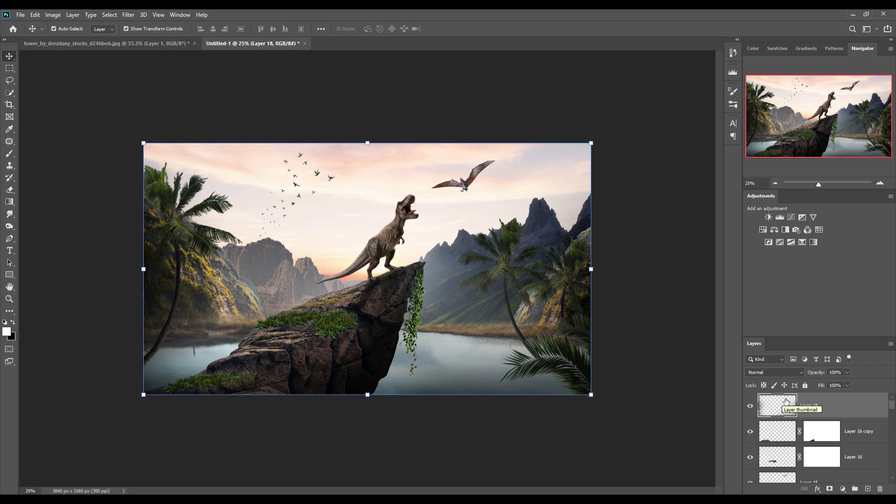
# Stamp all visible layers into Layer 21 and convert it to a smart object
pyautogui.press('ctrl')
pyautogui.hotkey('ctrl', 'shift', 'alt', 'e')
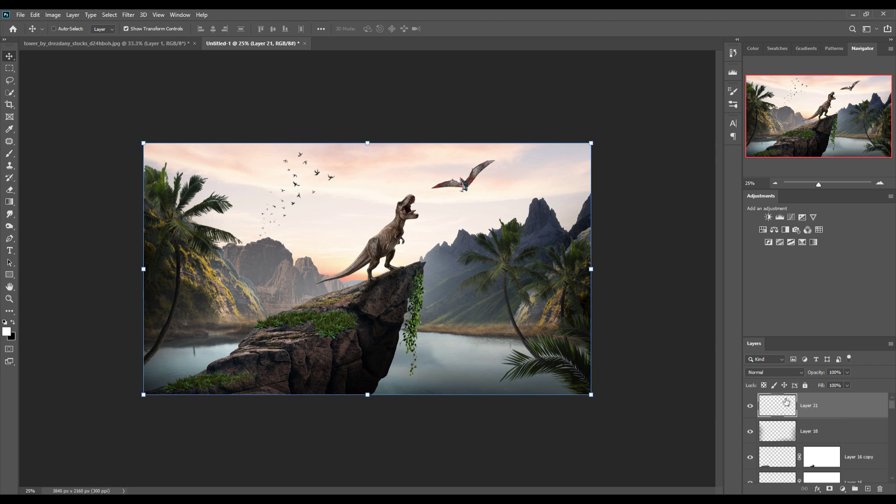
pyautogui.rightClick(825, 410)
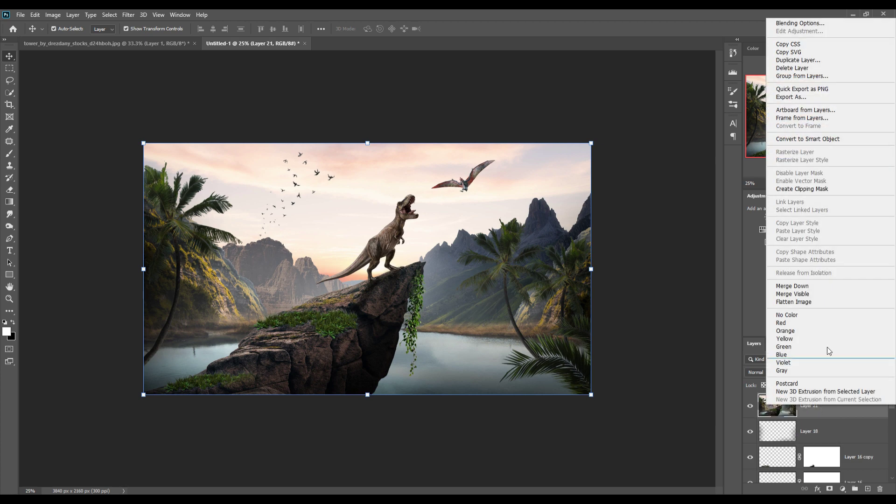
pyautogui.click(807, 189)
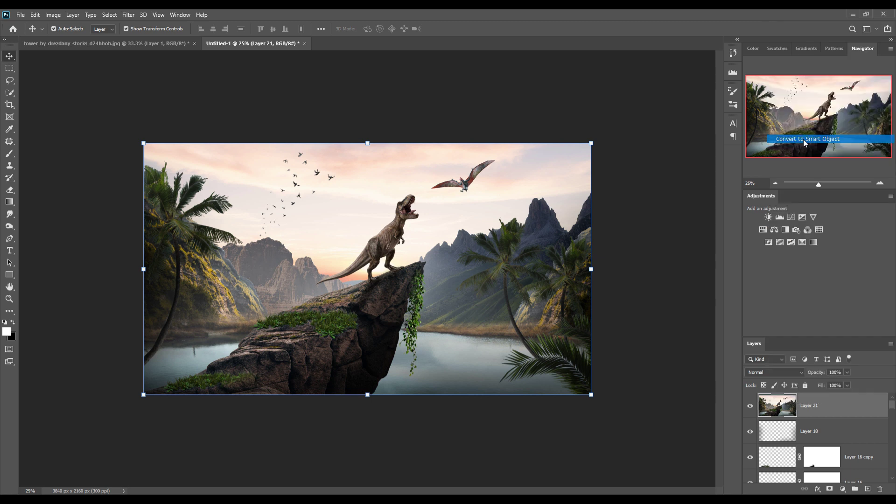
# Camera Raw grade: exposure -0.15, deeper blacks, saturation +8, curve highlights +7; stamp Layer 22
pyautogui.click(128, 14)
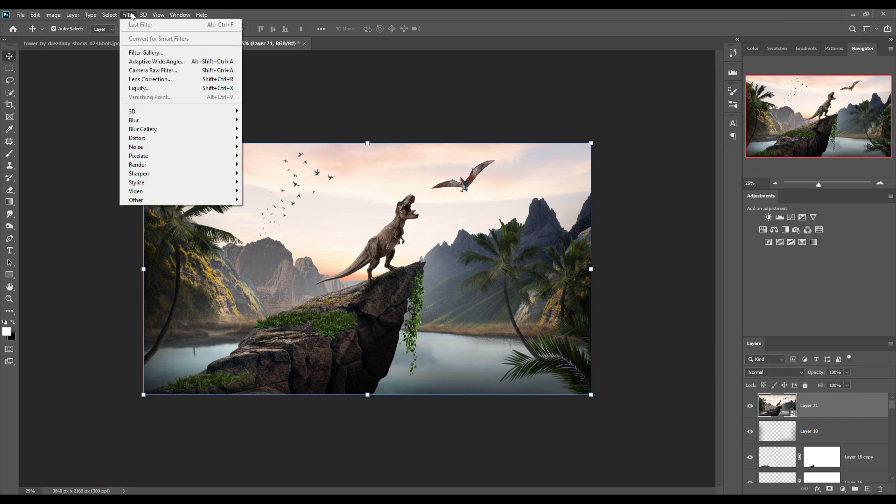
pyautogui.click(149, 70)
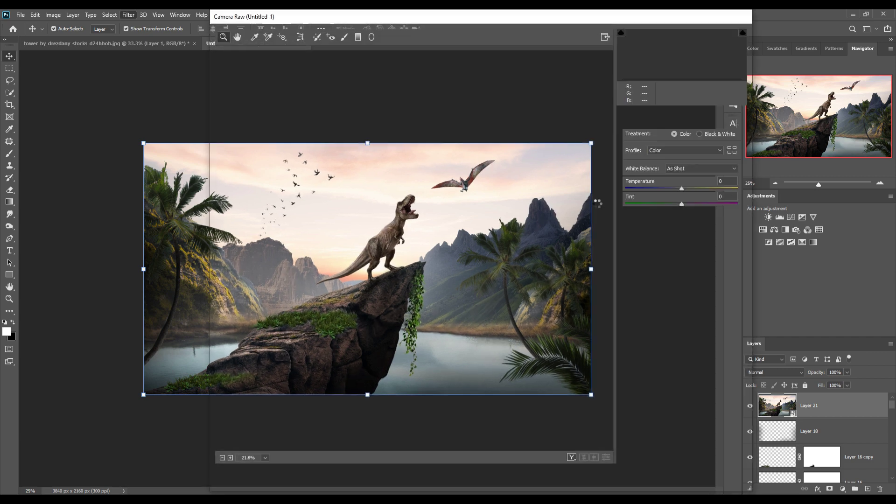
pyautogui.moveTo(683, 232)
pyautogui.mouseDown()
pyautogui.moveTo(676, 277)
pyautogui.moveTo(690, 291)
pyautogui.moveTo(682, 305)
pyautogui.mouseUp()
pyautogui.moveTo(682, 394); pyautogui.dragTo(687, 394)
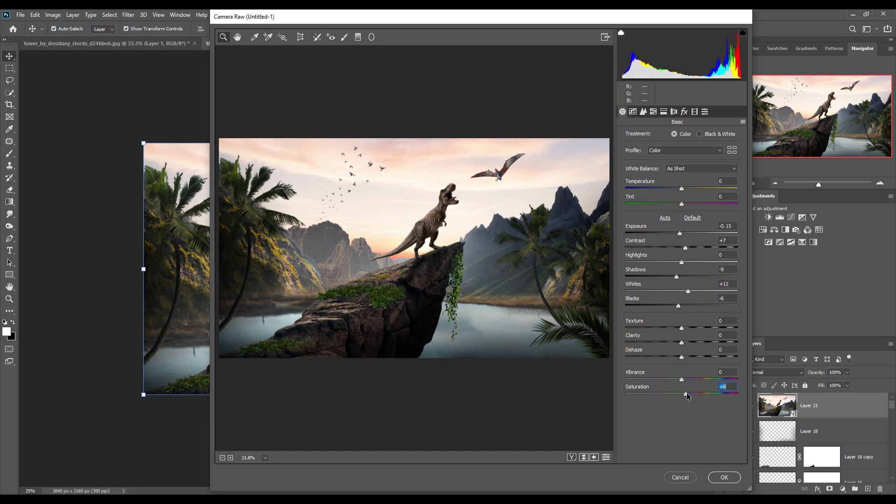
pyautogui.click(643, 111)
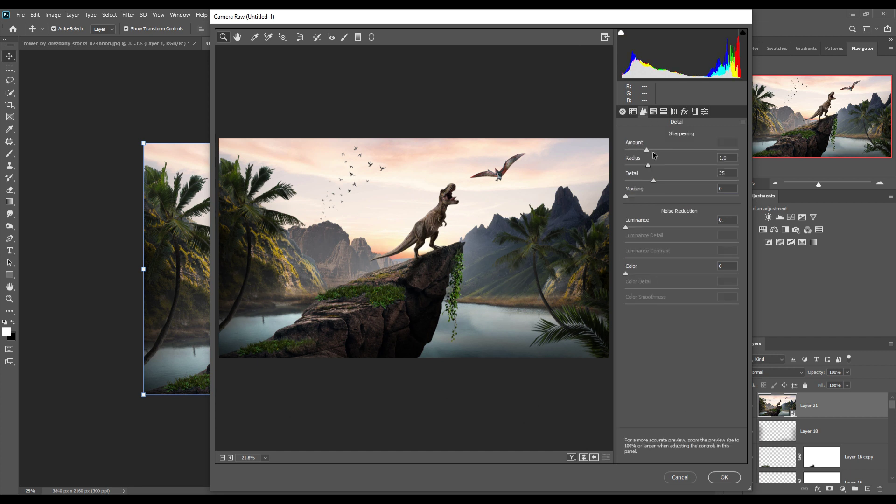
pyautogui.click(633, 112)
pyautogui.moveTo(681, 287)
pyautogui.mouseDown()
pyautogui.moveTo(681, 314)
pyautogui.moveTo(702, 331)
pyautogui.mouseUp()
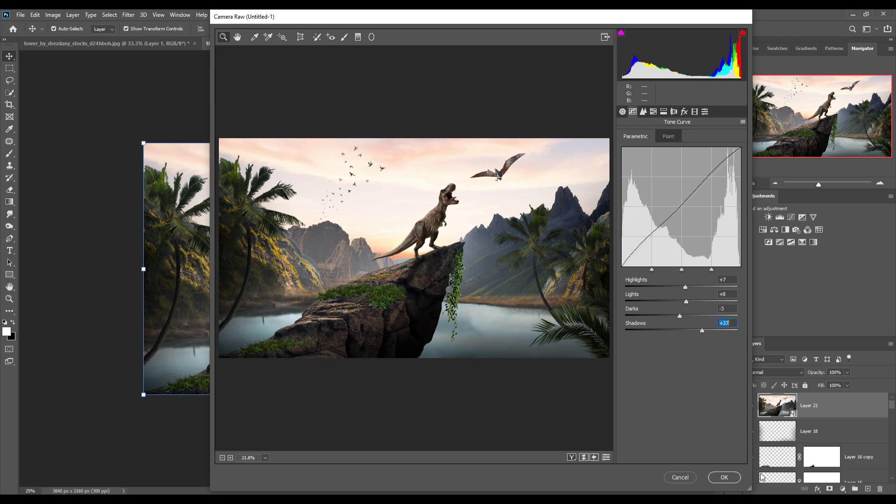
pyautogui.click(724, 477)
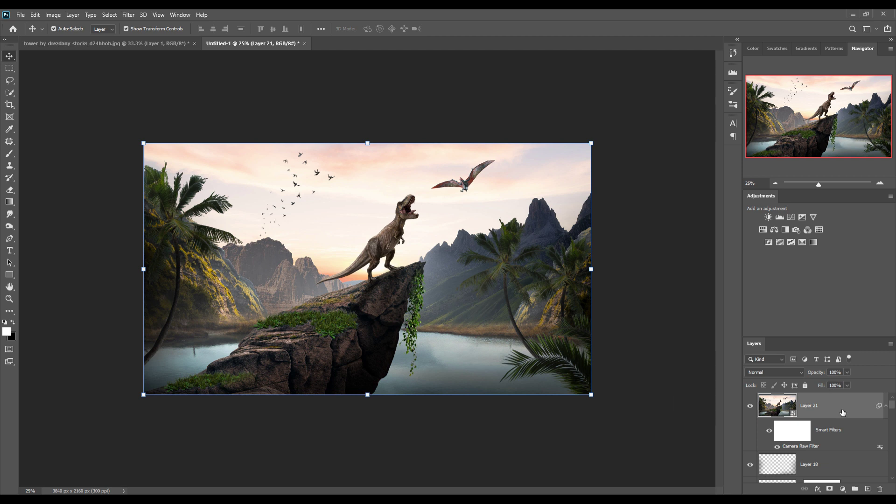
pyautogui.hotkey('ctrl', 'shift', 'alt', 'e')
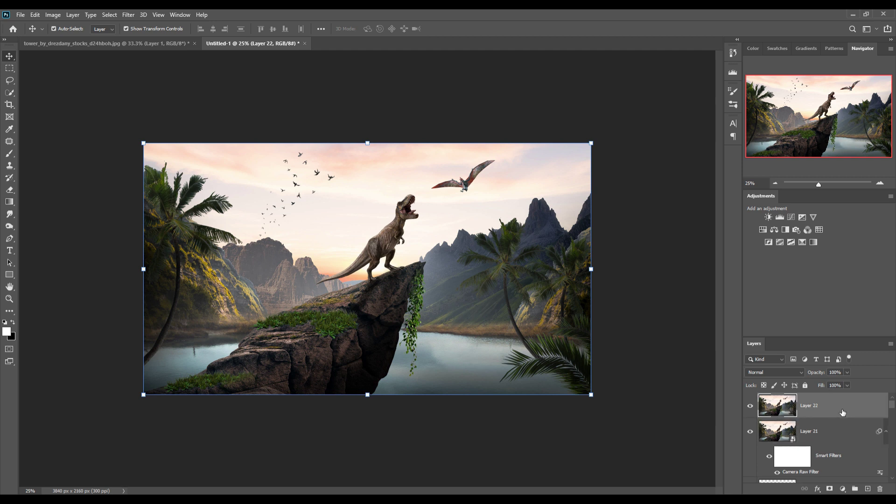